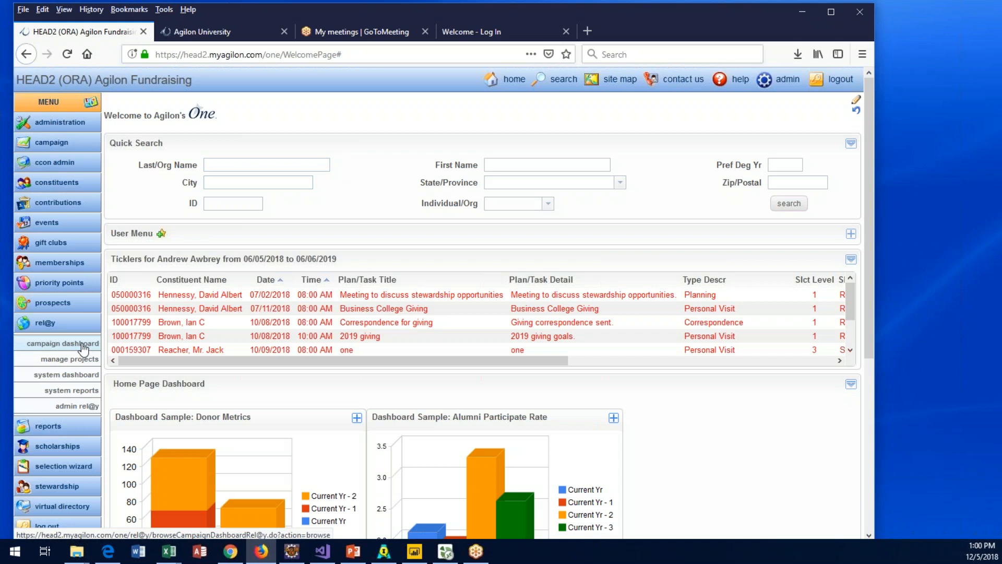
Open the rel@y email campaign dashboard and look through the statistics of the listed active campaigns.
{"action": "left_click", "coordinate": [83, 344]}
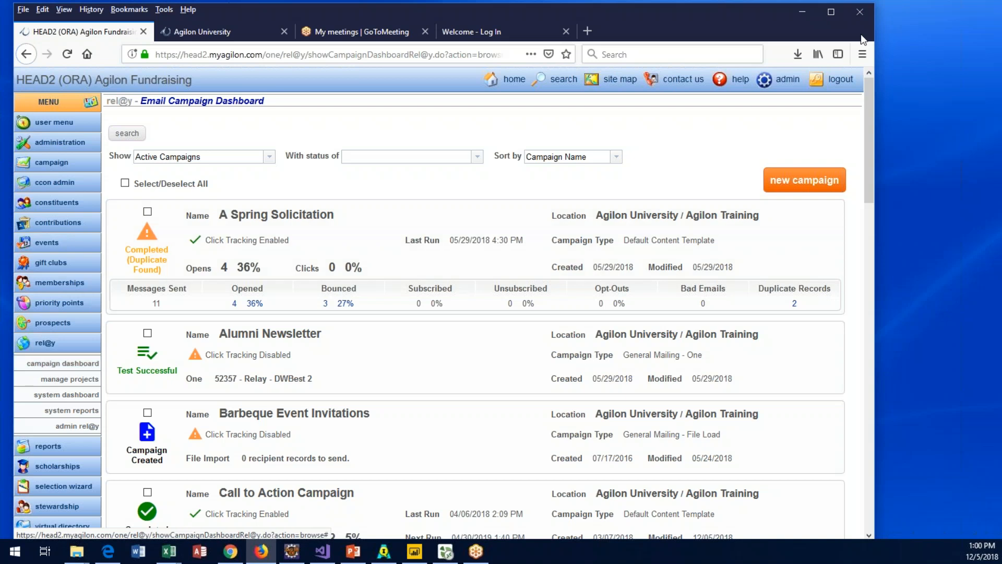
{"action": "left_click_drag", "start_coordinate": [872, 125], "coordinate": [869, 146]}
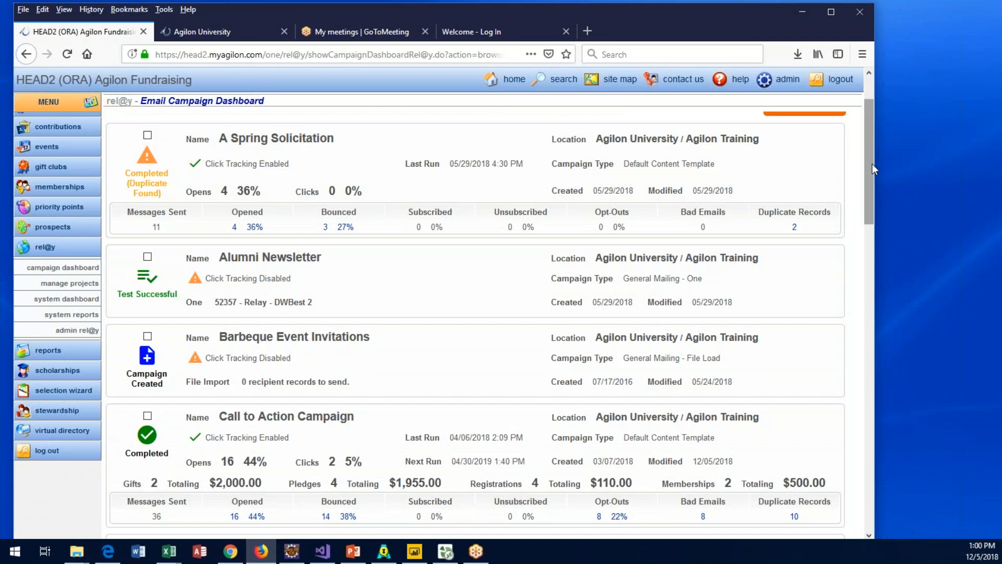
{"action": "scroll", "coordinate": [871, 167], "scroll_direction": "up", "scroll_amount": 3}
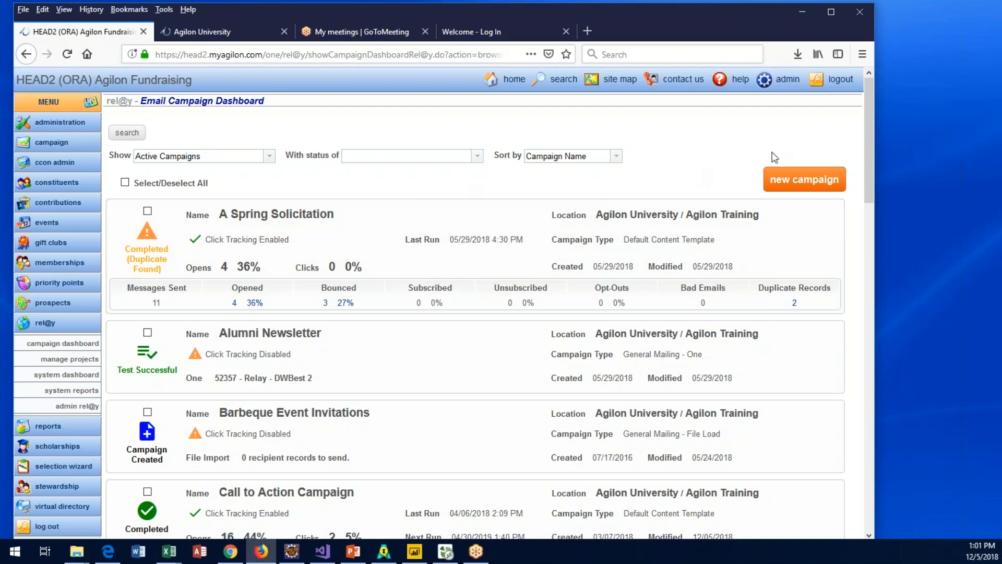
{"action": "mouse_move", "coordinate": [869, 128]}
{"action": "left_mouse_down"}
{"action": "mouse_move", "coordinate": [872, 290]}
{"action": "mouse_move", "coordinate": [869, 128]}
{"action": "left_mouse_up"}
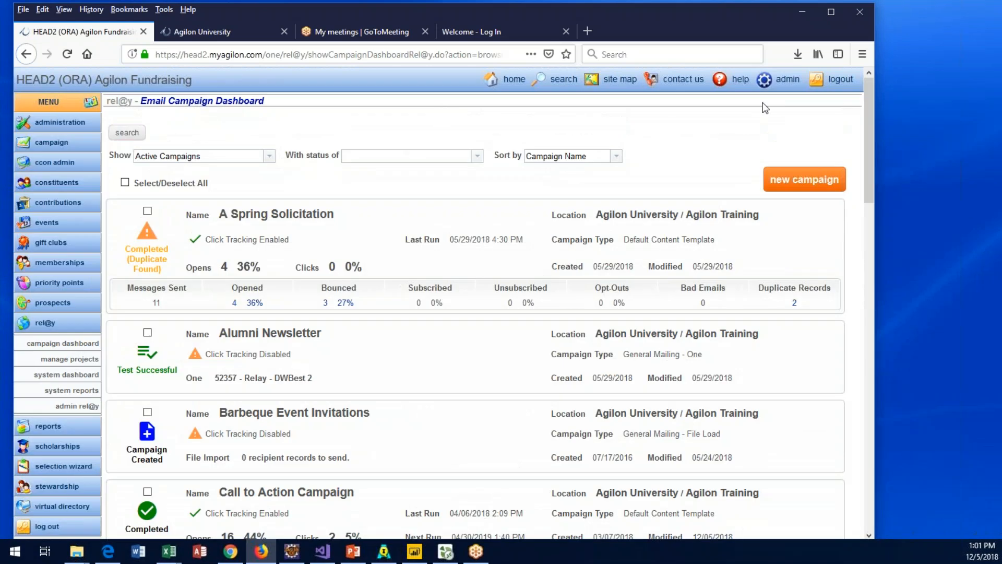
Show the campaign search criteria and clear the Project filter.
{"action": "left_click", "coordinate": [126, 134]}
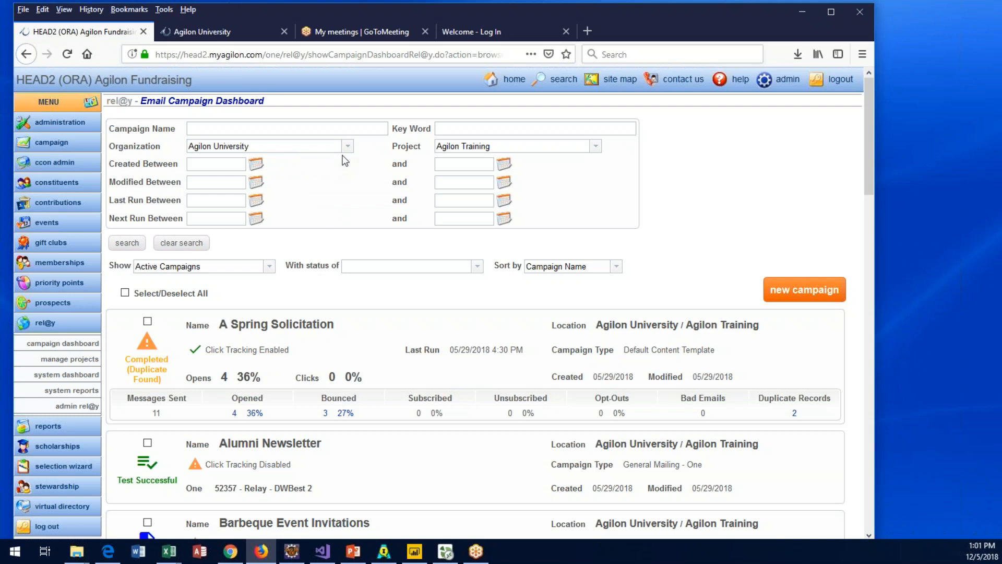
{"action": "left_click", "coordinate": [595, 154]}
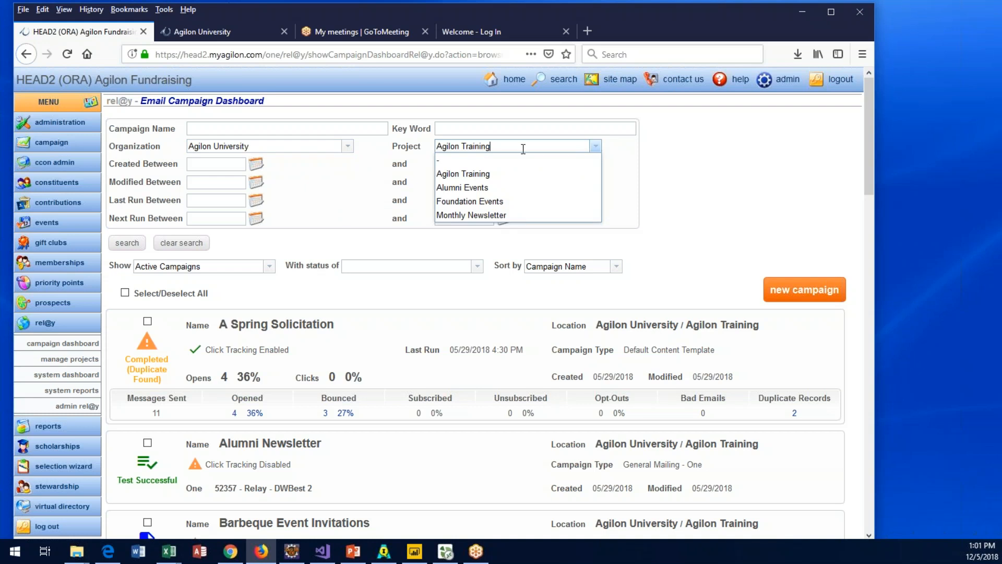
{"action": "left_click_drag", "start_coordinate": [499, 146], "coordinate": [397, 143]}
{"action": "key", "text": "BackSpace"}
{"action": "left_click", "coordinate": [364, 198]}
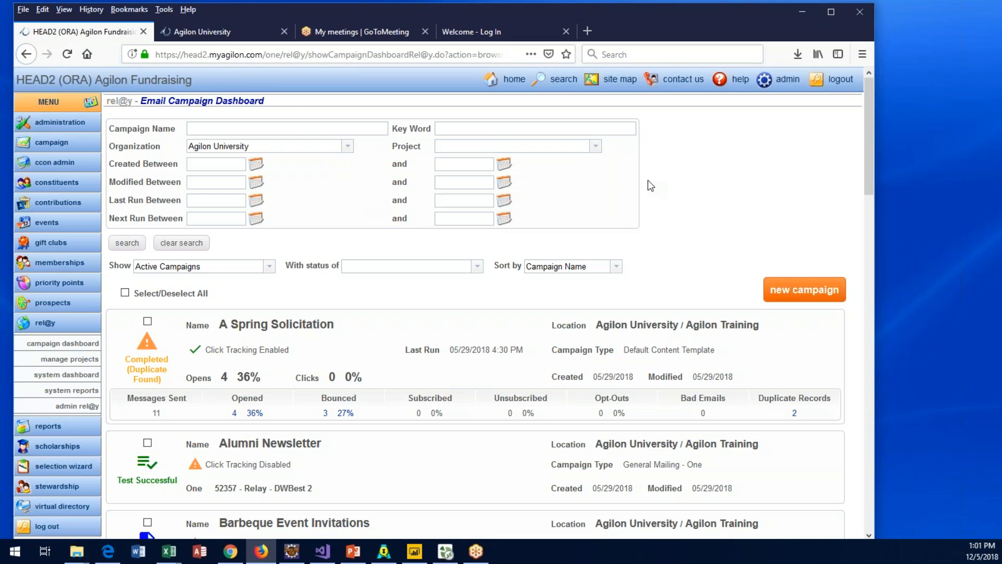
Set the search project to Agilon Training and search for campaigns with the keyword "alumni".
{"action": "left_click", "coordinate": [595, 147]}
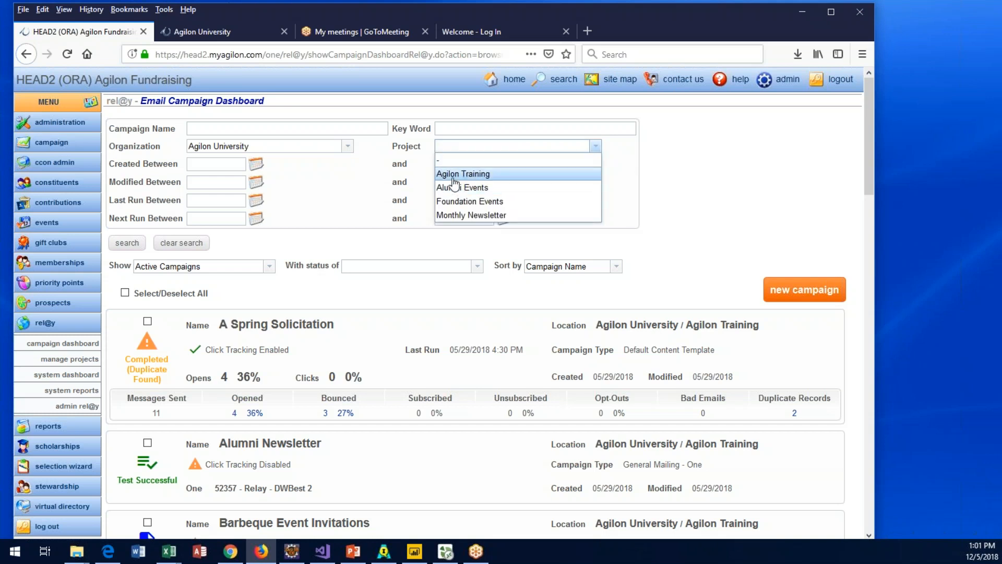
{"action": "left_click", "coordinate": [453, 178]}
{"action": "left_click", "coordinate": [464, 129]}
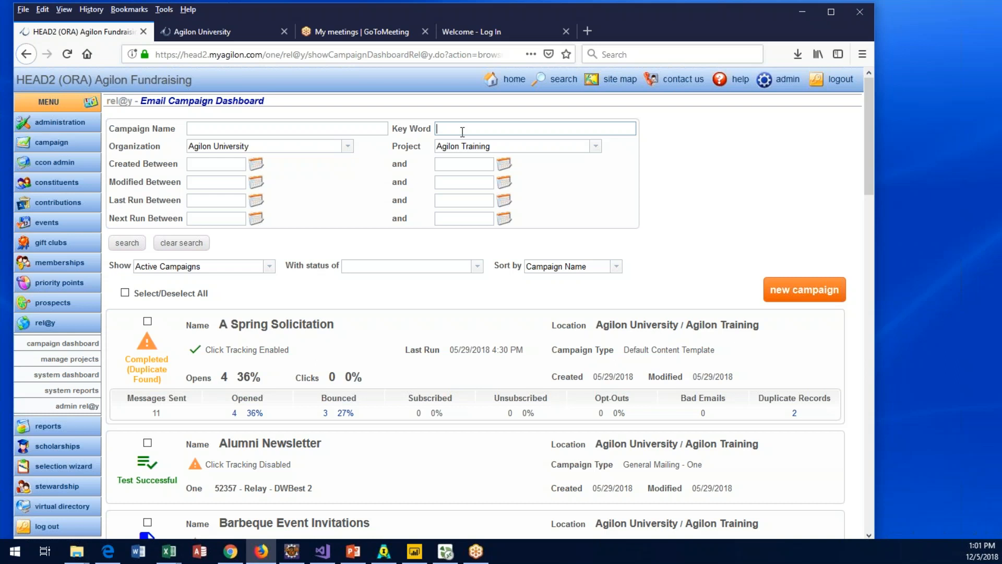
{"action": "type", "text": "alumni"}
{"action": "left_click", "coordinate": [127, 243]}
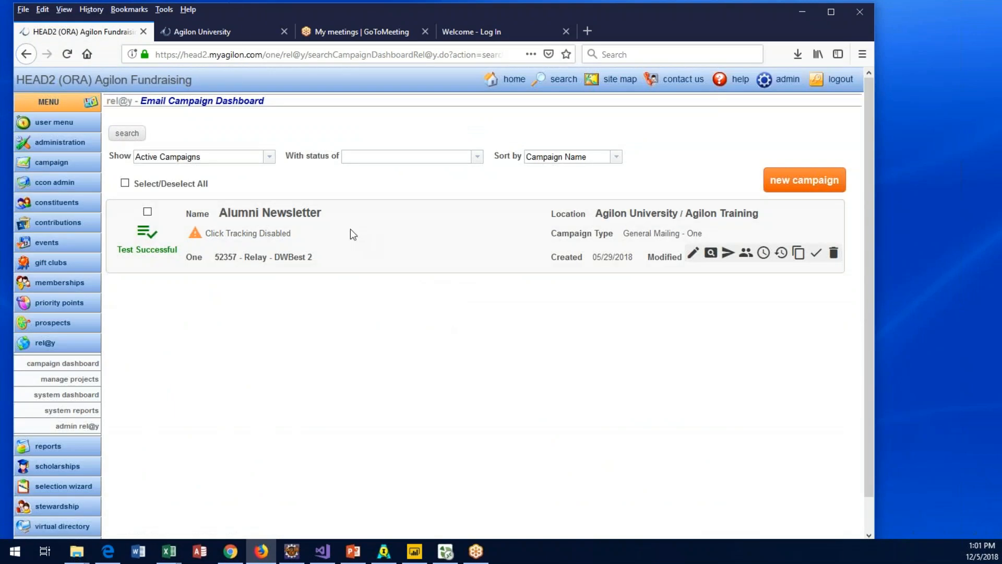
Remove the keyword from the search criteria and rerun the campaign search.
{"action": "left_click", "coordinate": [121, 137]}
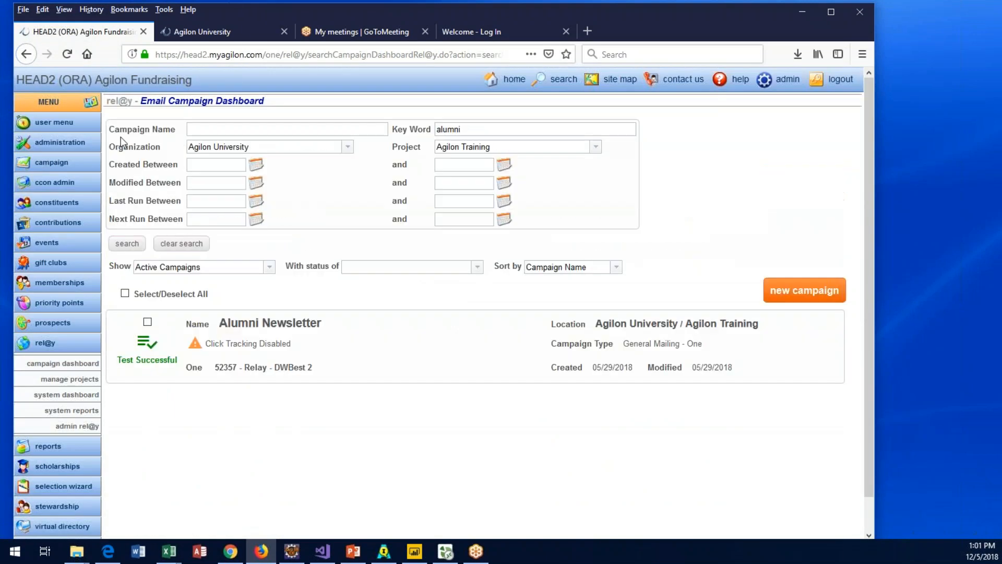
{"action": "double_click", "coordinate": [448, 129]}
{"action": "key", "text": "BackSpace"}
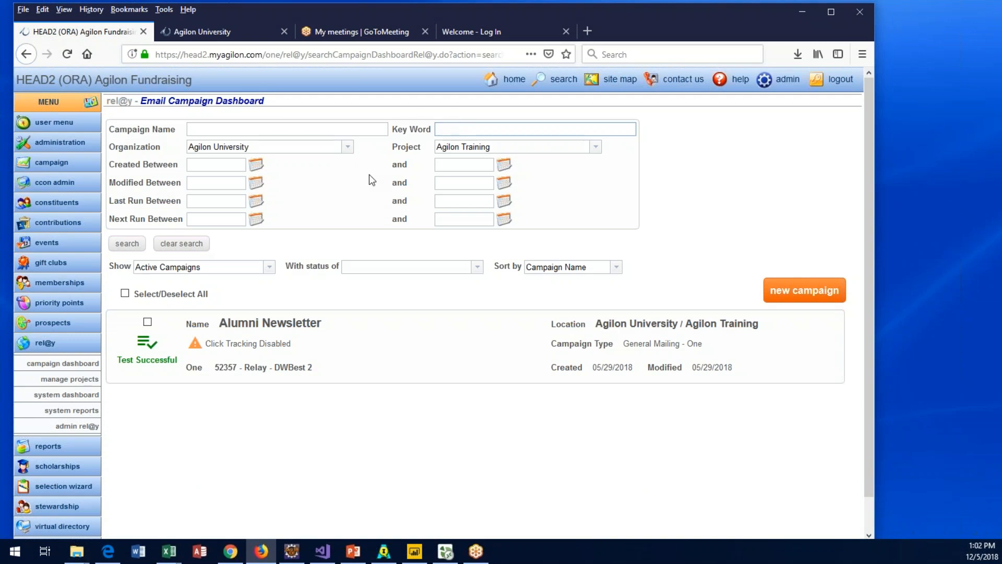
{"action": "key", "text": "Return"}
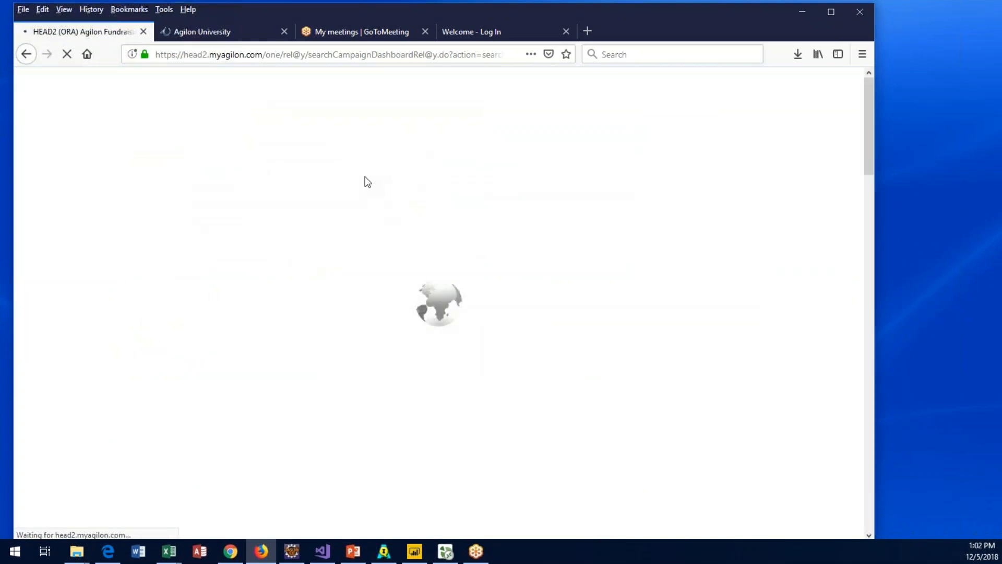
Sort the campaigns by Modified Date and check the modified date of the first listed campaign.
{"action": "left_click", "coordinate": [132, 134]}
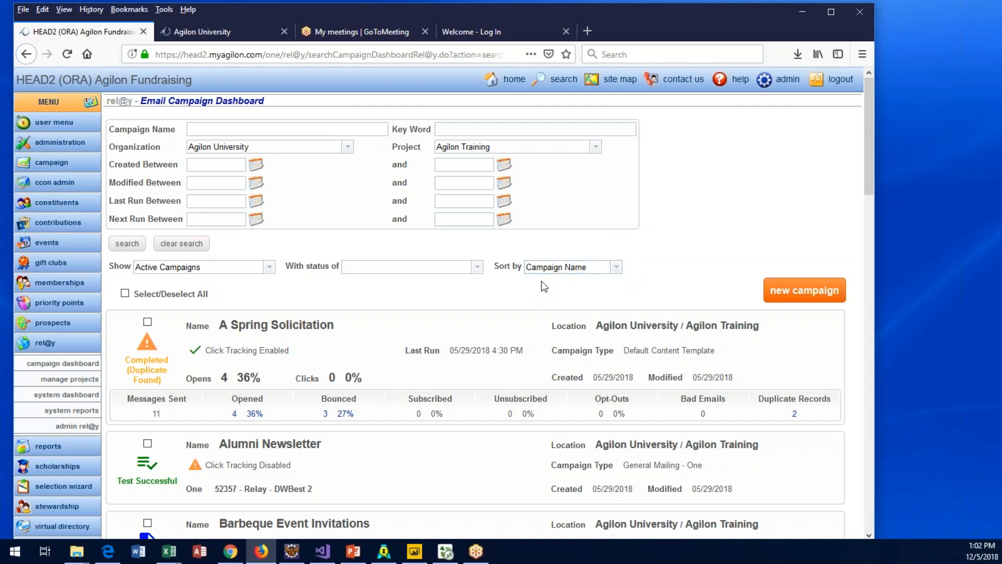
{"action": "left_click", "coordinate": [616, 267]}
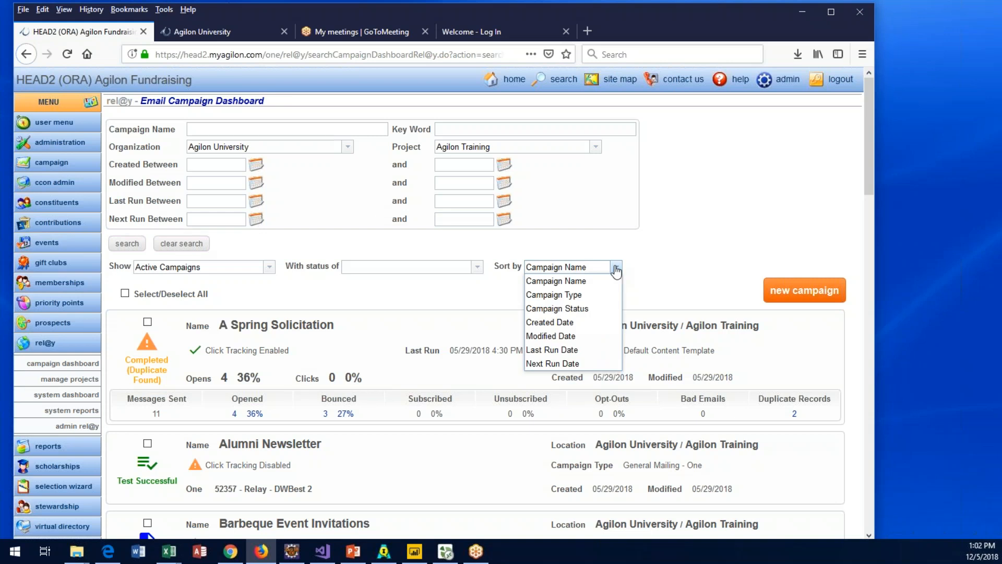
{"action": "left_click", "coordinate": [580, 338]}
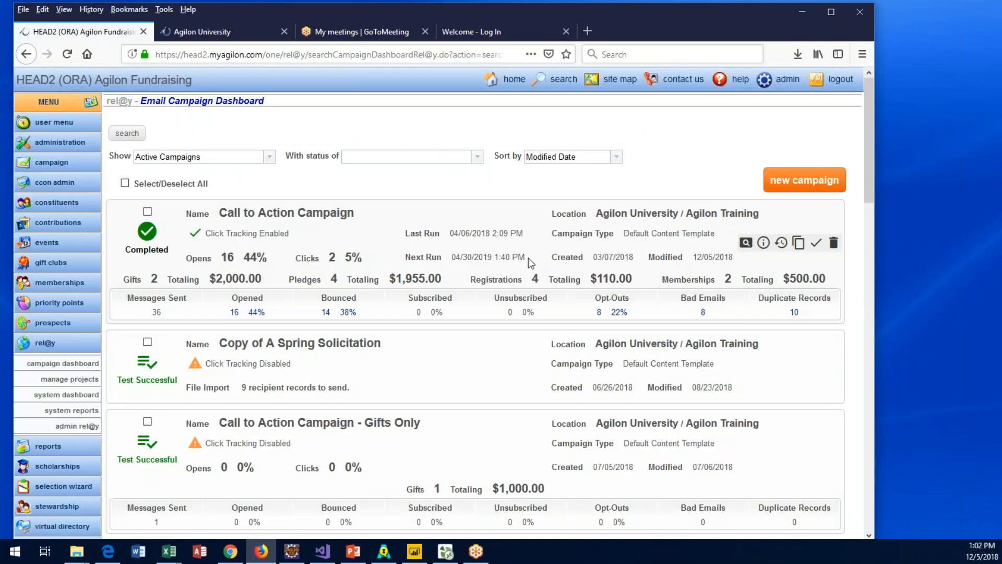
{"action": "left_click_drag", "start_coordinate": [692, 257], "coordinate": [734, 256]}
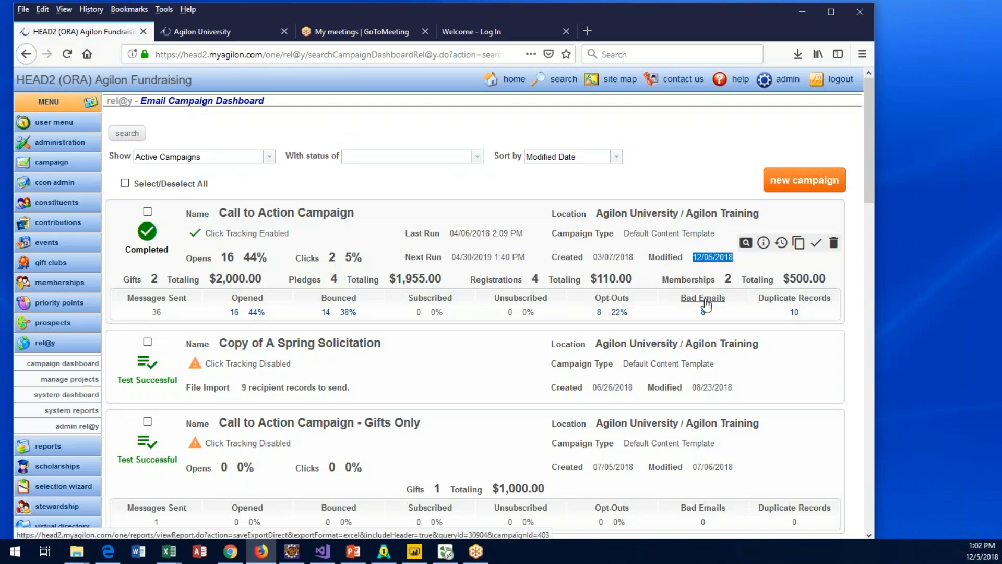
{"action": "left_click", "coordinate": [699, 166]}
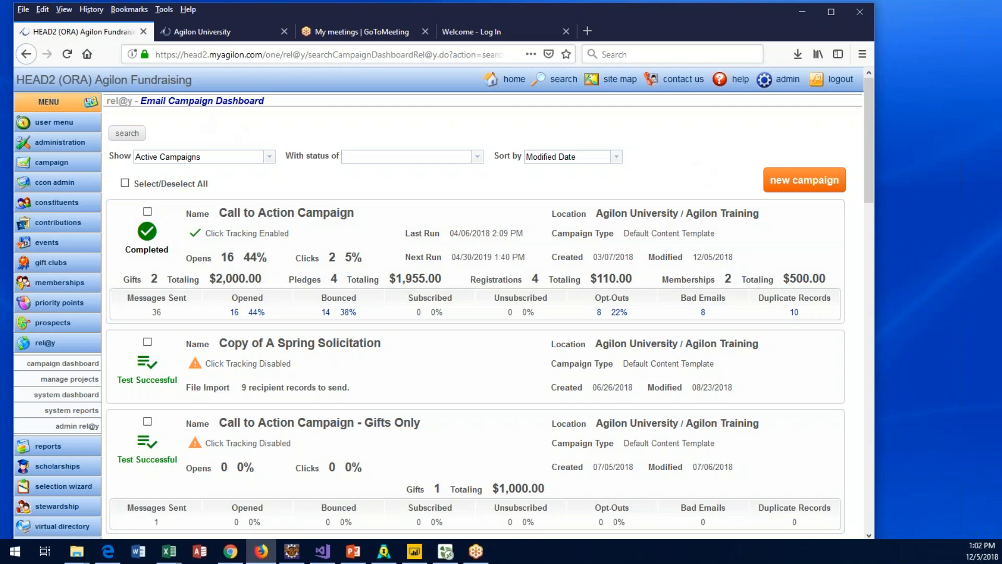
{"action": "left_click", "coordinate": [615, 164]}
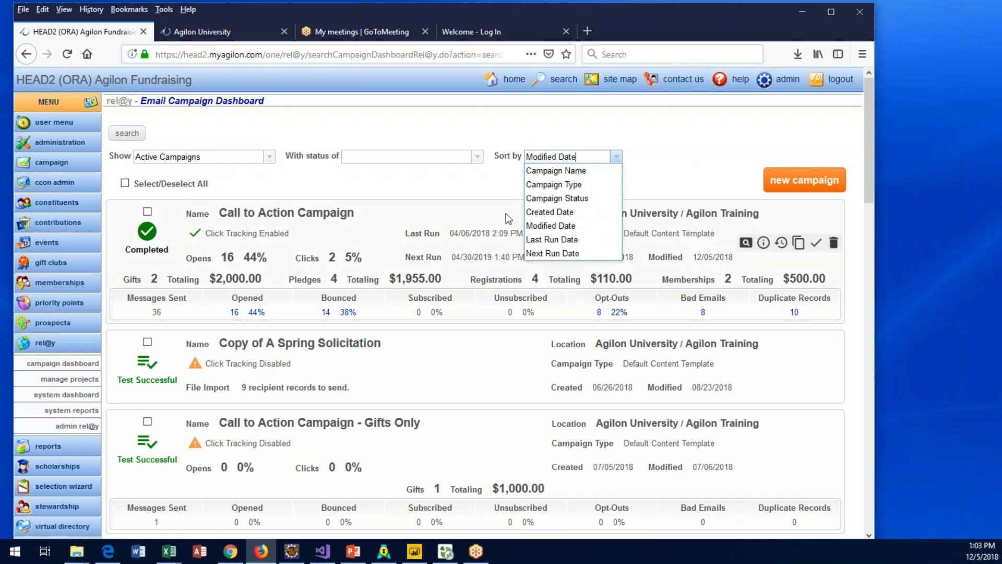
{"action": "left_click", "coordinate": [467, 188]}
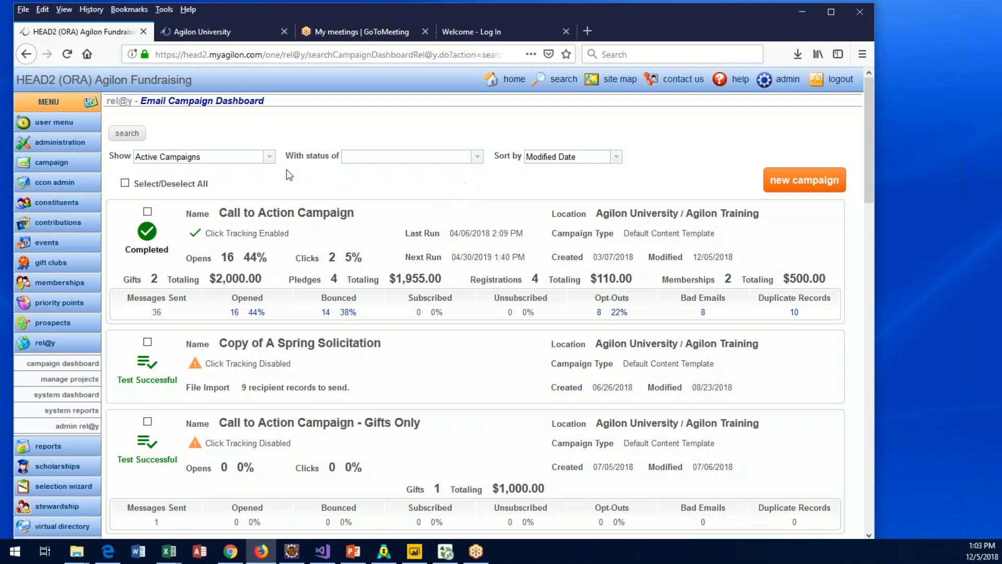
Filter the active campaigns by the Completed status and again by the Test Successful status.
{"action": "left_click", "coordinate": [478, 158]}
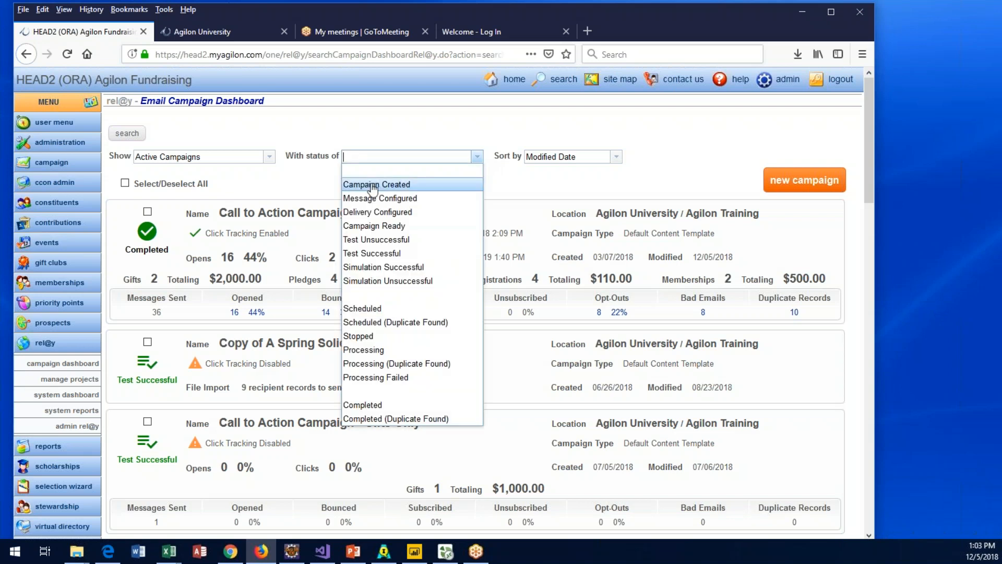
{"action": "left_click", "coordinate": [365, 406]}
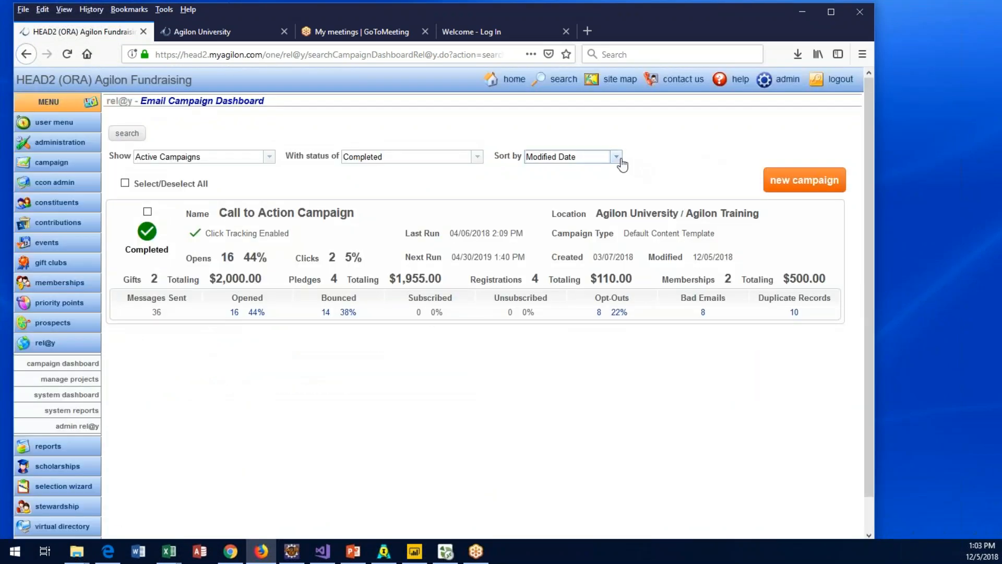
{"action": "left_click", "coordinate": [476, 157]}
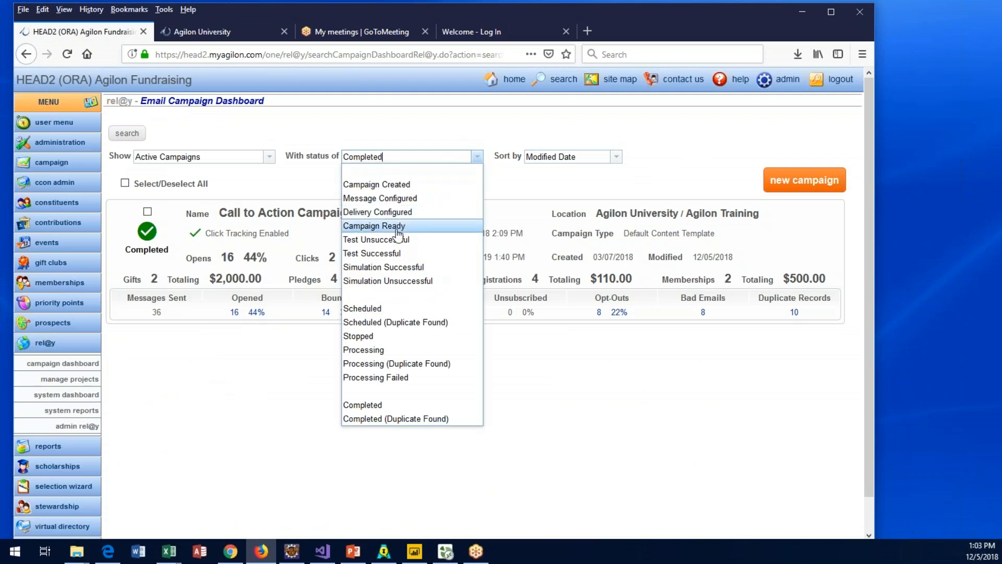
{"action": "left_click", "coordinate": [383, 255]}
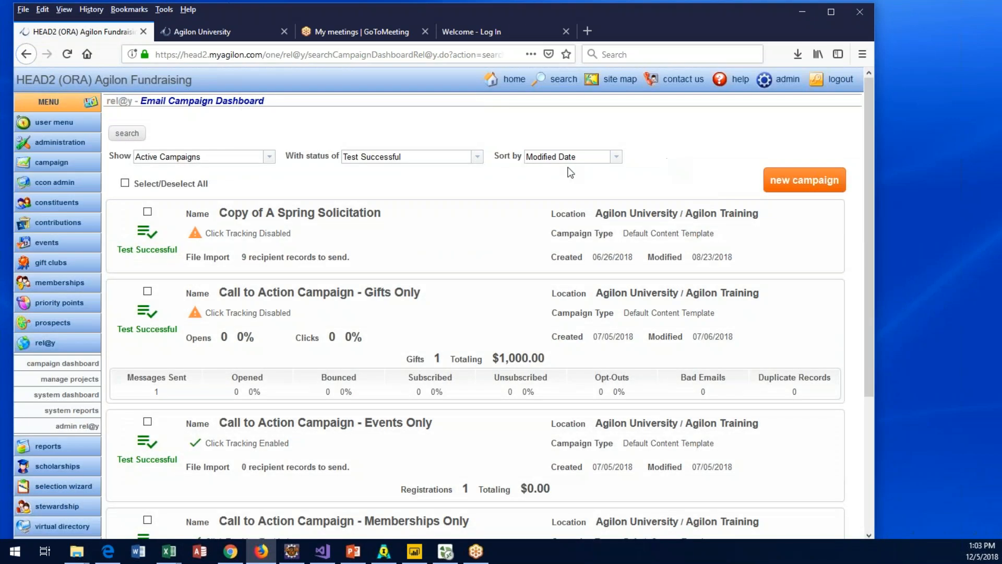
Clear the status filter to list active campaigns of every status.
{"action": "left_click", "coordinate": [402, 157]}
{"action": "left_click", "coordinate": [392, 171]}
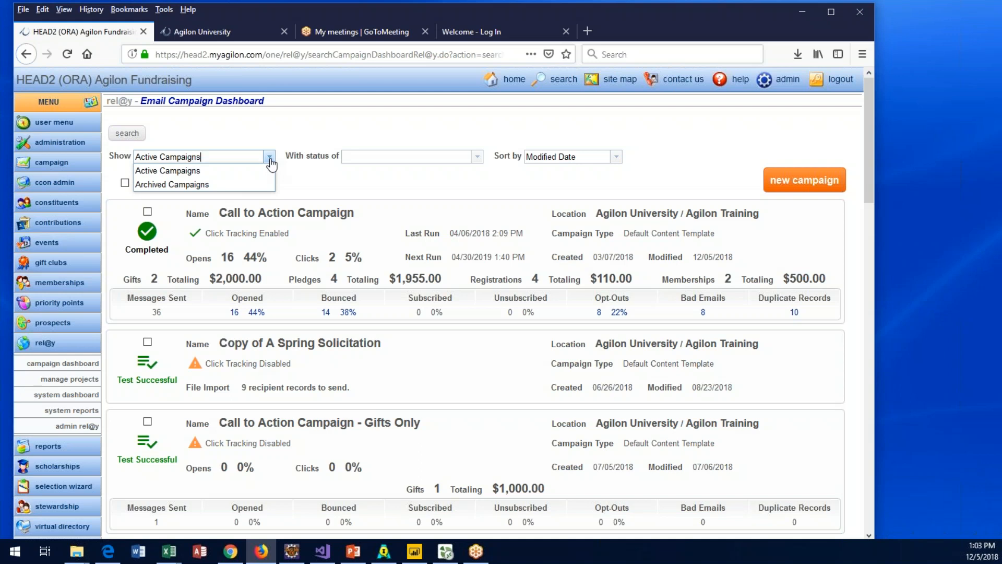
{"action": "left_click", "coordinate": [353, 179]}
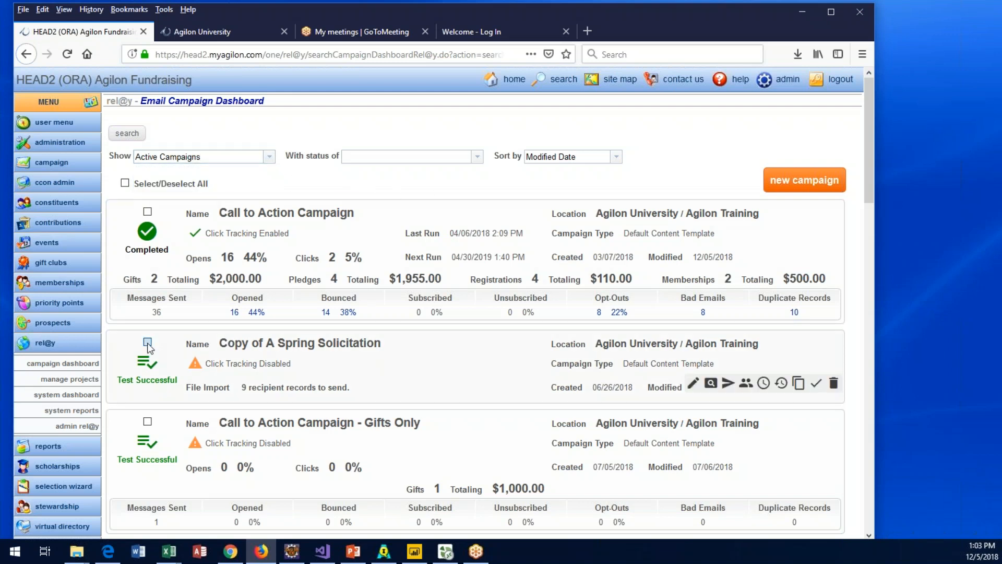
Archive the campaigns "Copy of A Spring Solicitation" and "Call to Action Campaign - Gifts Only" together.
{"action": "left_click", "coordinate": [147, 343]}
{"action": "left_click", "coordinate": [148, 421]}
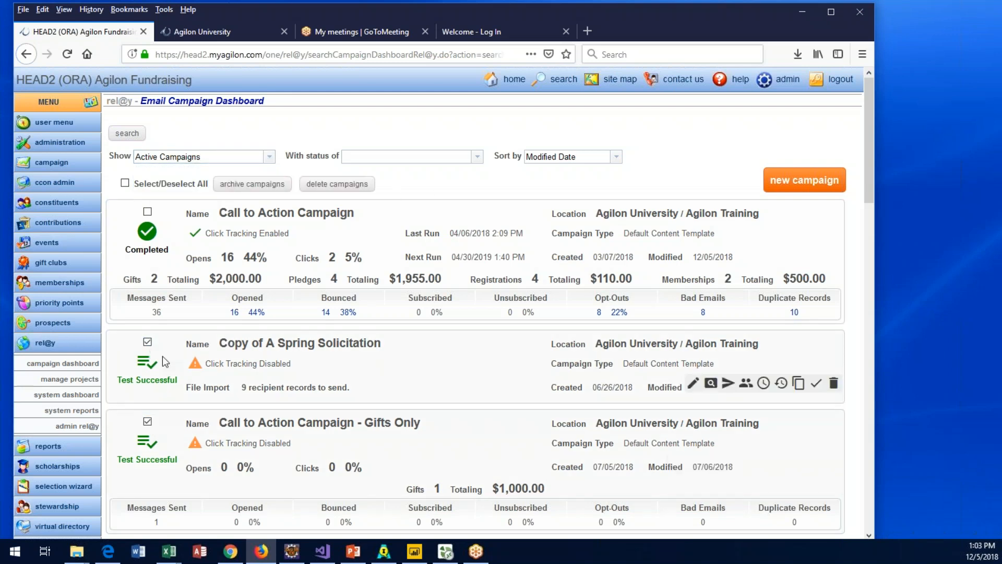
{"action": "left_click", "coordinate": [275, 186]}
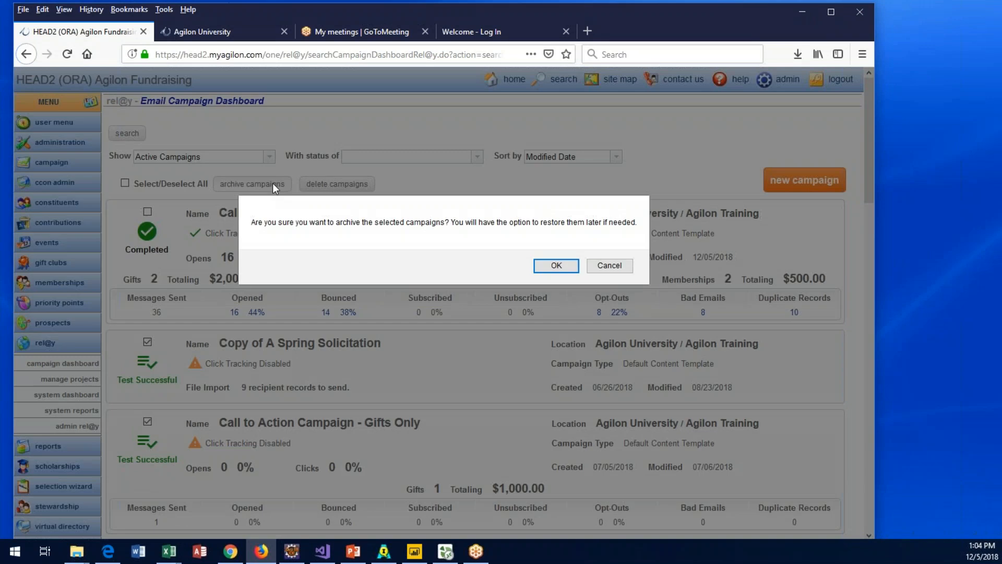
{"action": "left_click", "coordinate": [555, 266]}
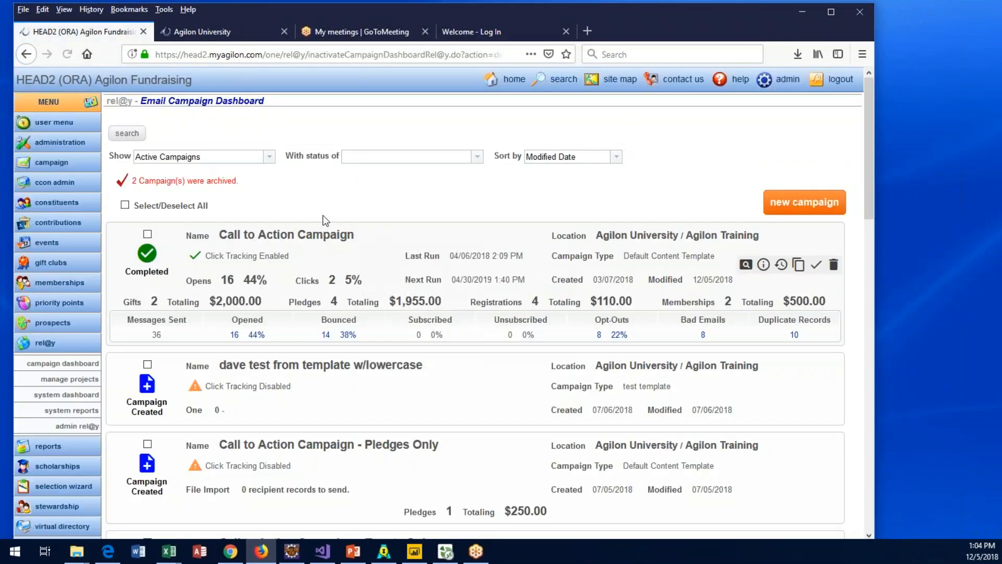
Restore the Annual Fund Update campaign from the archived campaigns and switch the list back to active campaigns.
{"action": "left_click", "coordinate": [267, 157]}
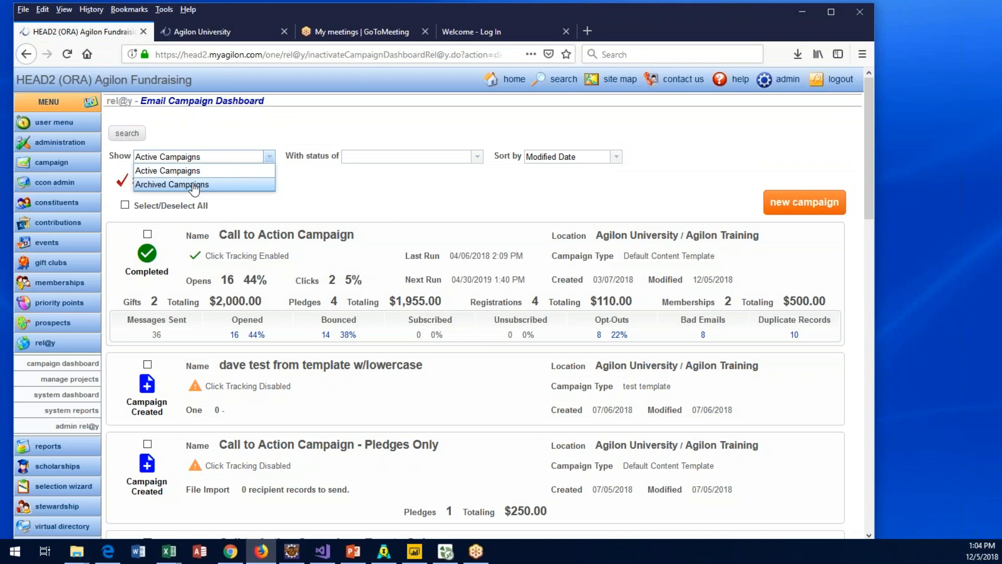
{"action": "left_click", "coordinate": [194, 186]}
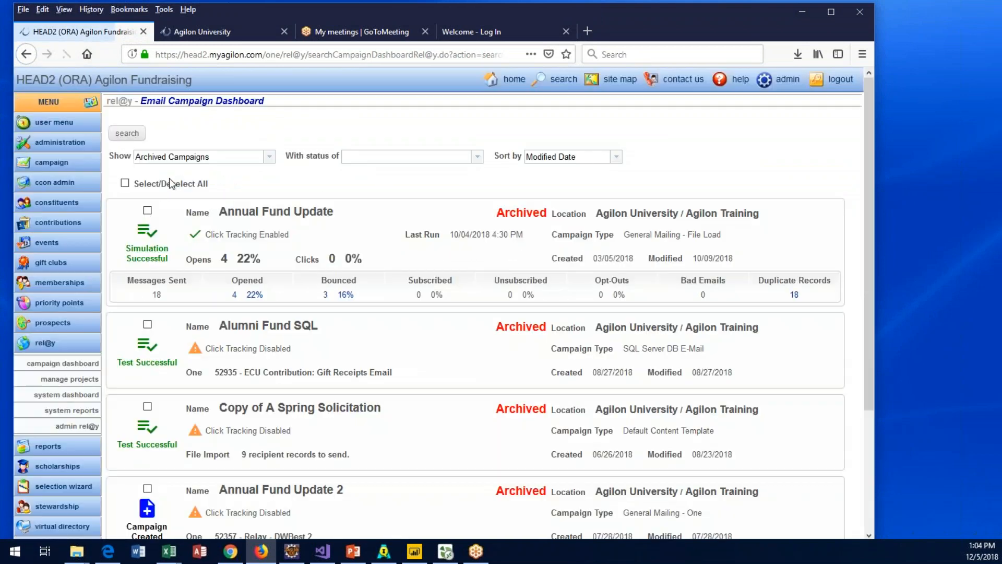
{"action": "left_click", "coordinate": [147, 211]}
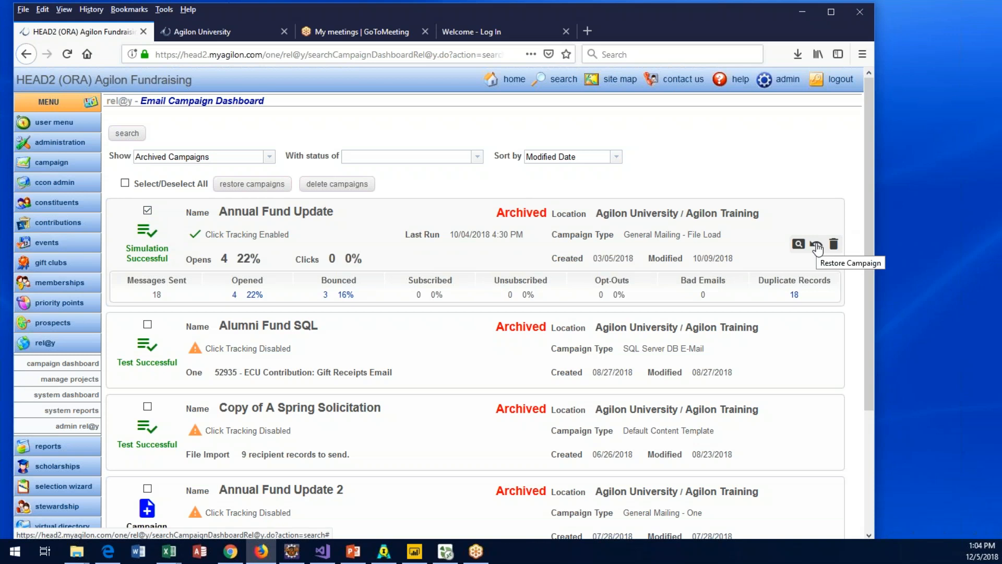
{"action": "left_click", "coordinate": [271, 185]}
{"action": "left_click", "coordinate": [505, 270]}
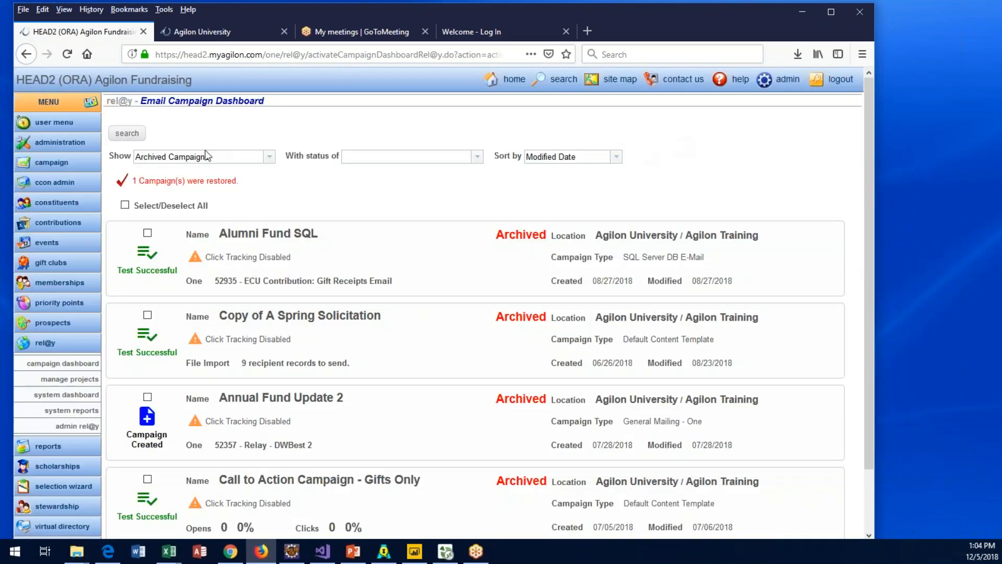
{"action": "left_click", "coordinate": [240, 157]}
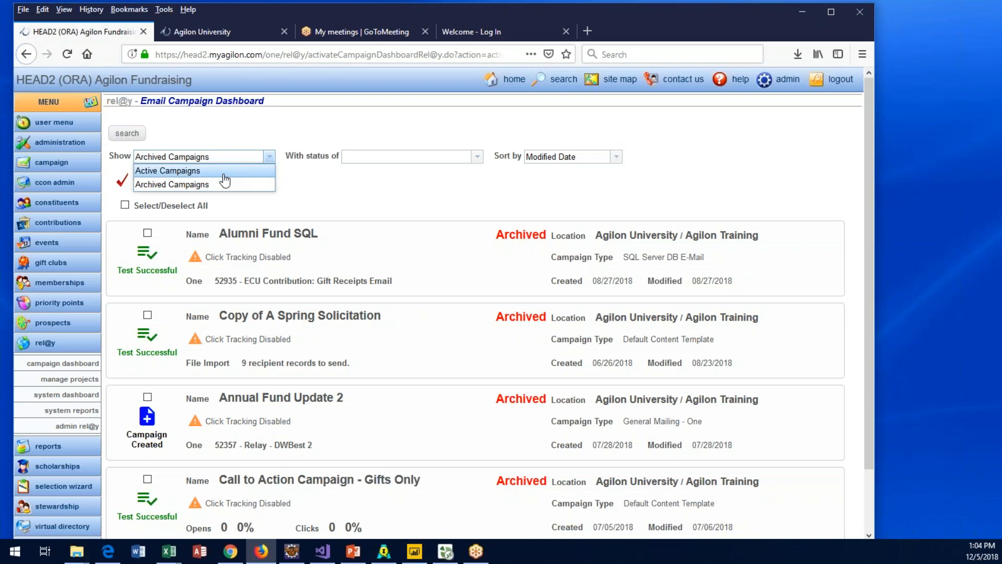
{"action": "left_click", "coordinate": [223, 174]}
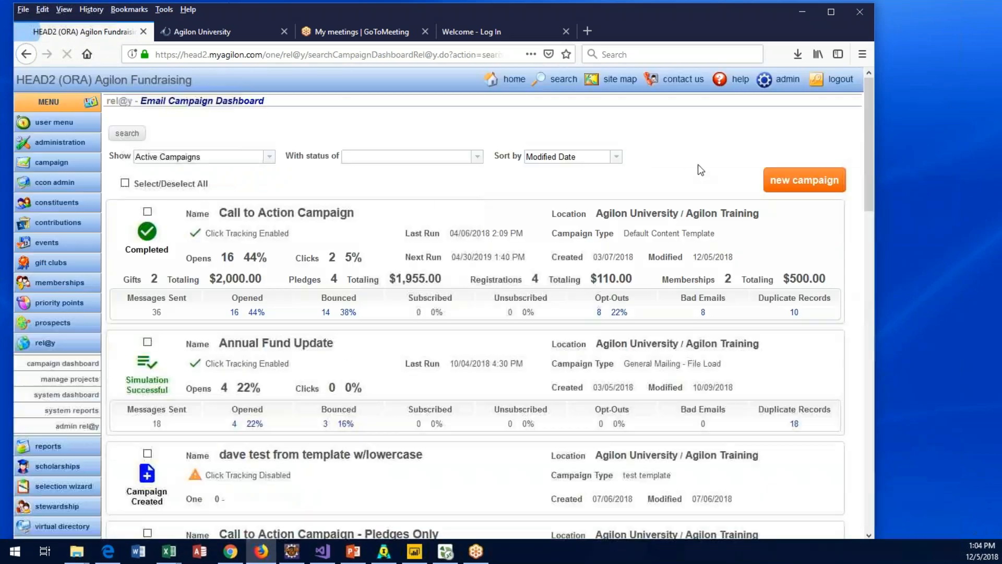
{"action": "mouse_move", "coordinate": [800, 263]}
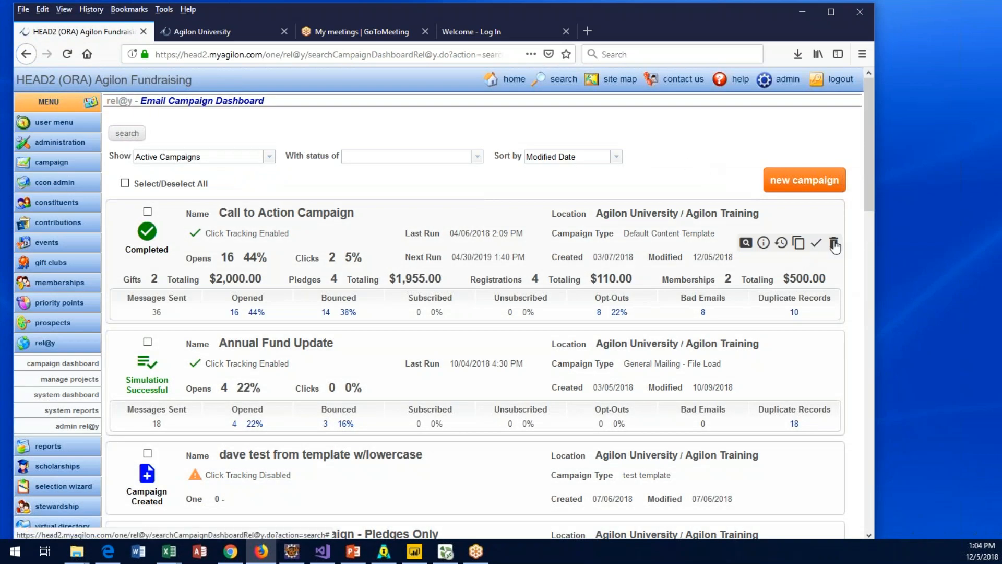
{"action": "mouse_move", "coordinate": [794, 349]}
{"action": "left_click", "coordinate": [833, 384]}
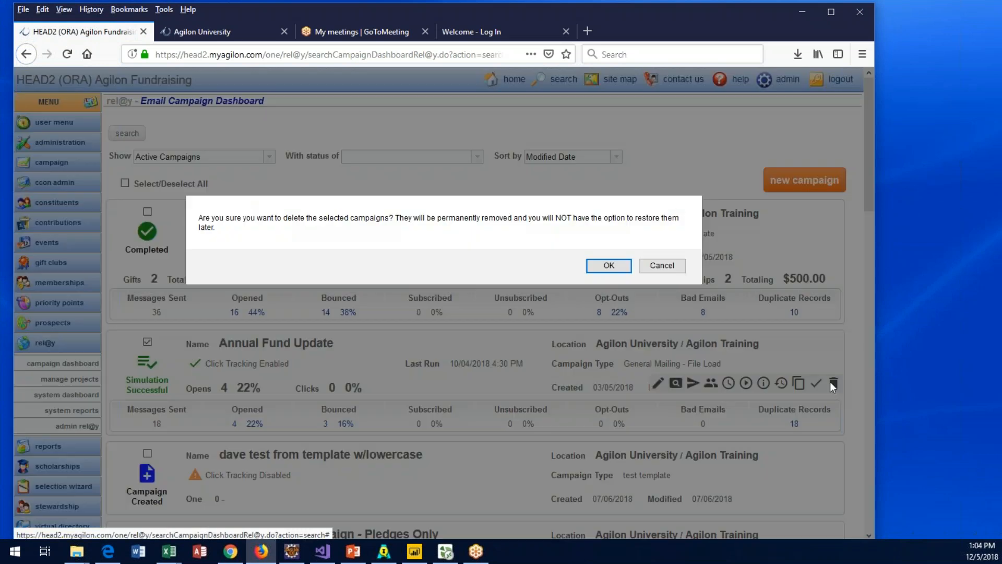
{"action": "left_click", "coordinate": [662, 266]}
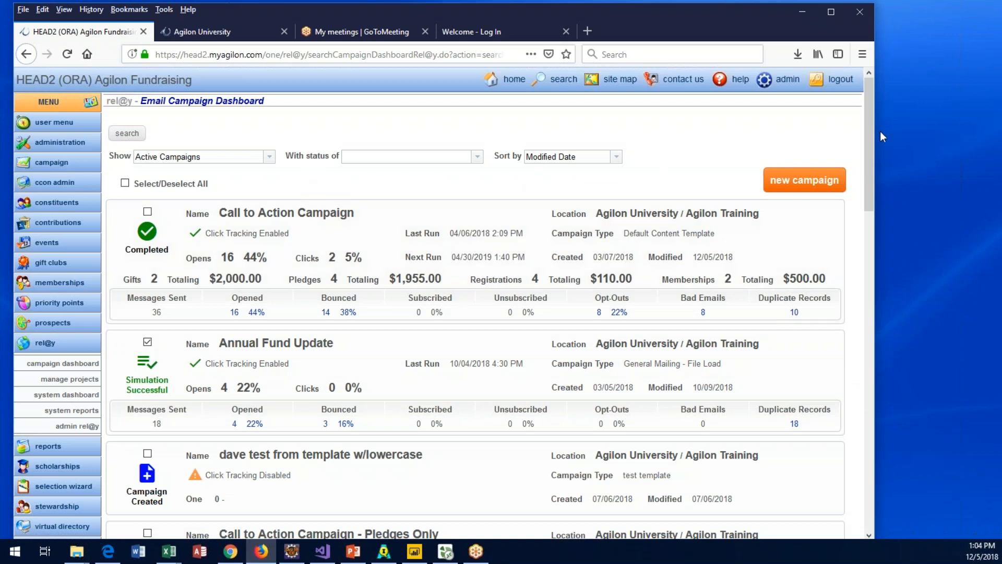
Open the Agilon University project list from the Call to Action Campaign's location, list the Agilon Training project's campaigns and show the search criteria.
{"action": "left_click_drag", "start_coordinate": [869, 139], "coordinate": [873, 117]}
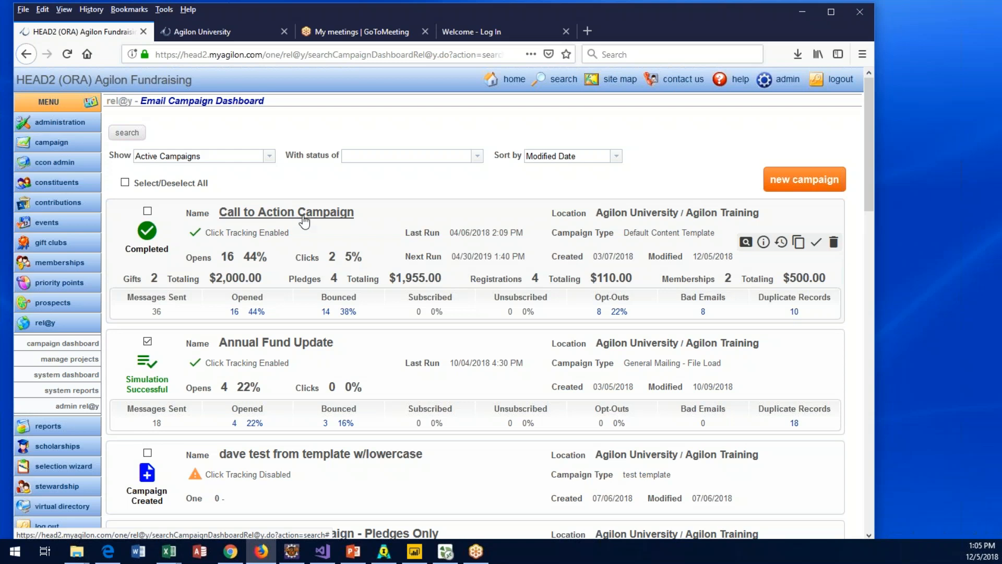
{"action": "left_click", "coordinate": [648, 215]}
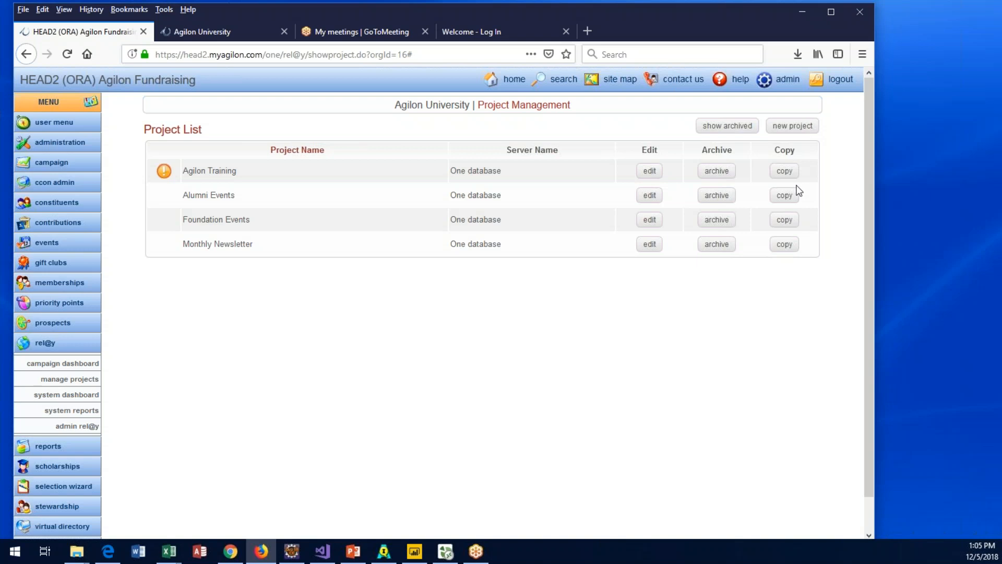
{"action": "left_click", "coordinate": [221, 174]}
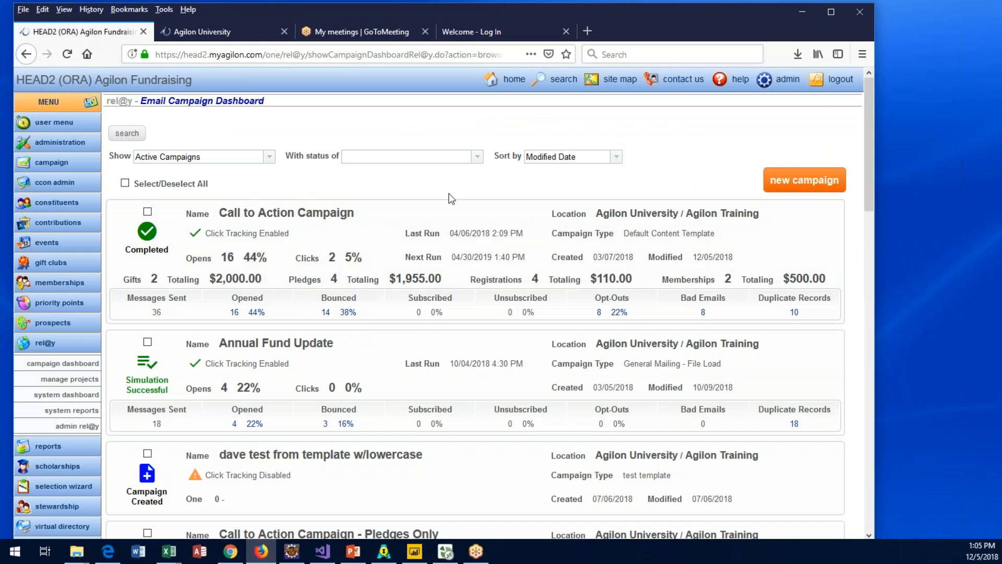
{"action": "left_click", "coordinate": [133, 134]}
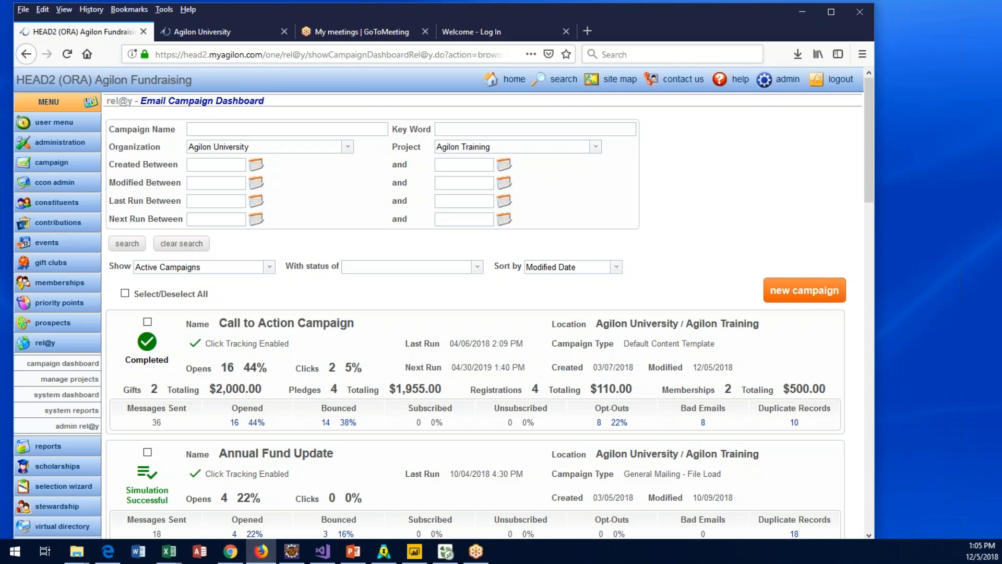
View the click tracking setup of "dave test from template w/lowercase" and of "Call to Action Campaign - Events Only" without saving changes.
{"action": "scroll", "coordinate": [647, 236], "scroll_direction": "down", "scroll_amount": 3}
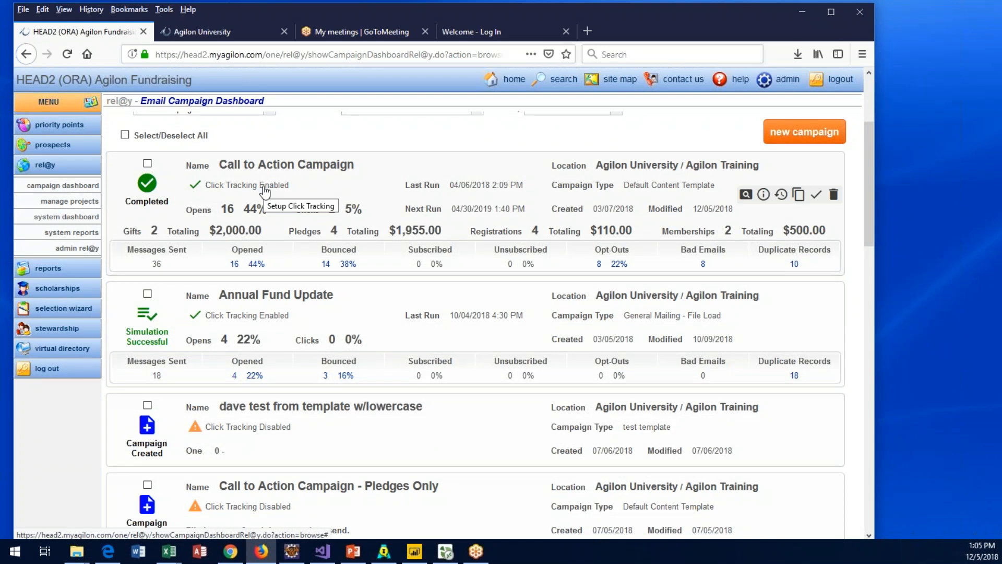
{"action": "left_click", "coordinate": [251, 427]}
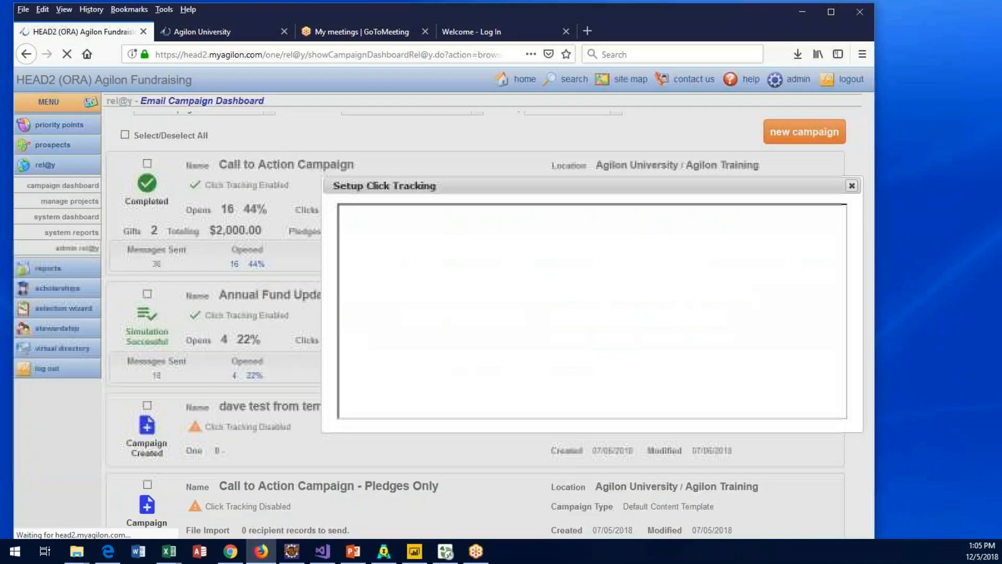
{"action": "left_click", "coordinate": [397, 316]}
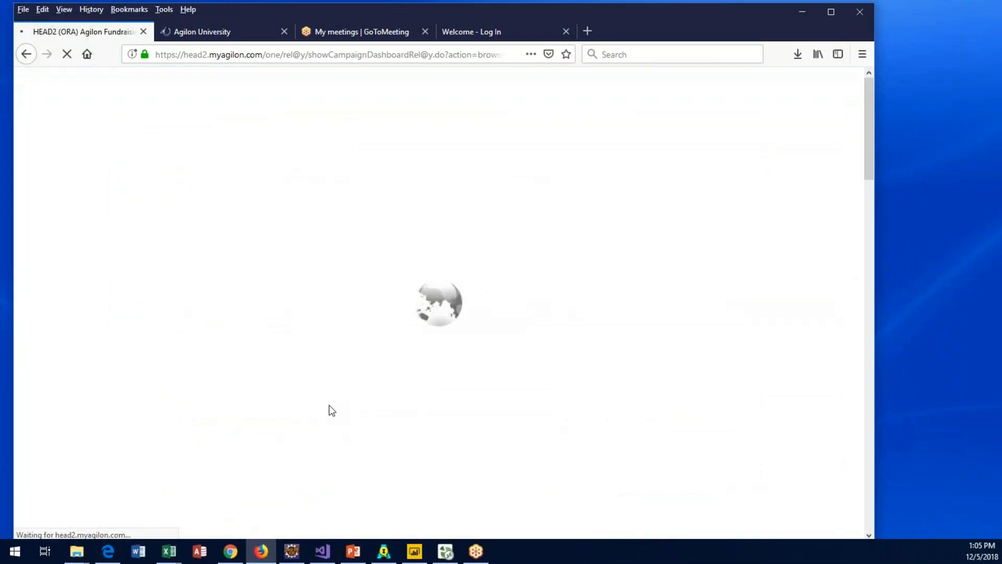
{"action": "scroll", "coordinate": [328, 409], "scroll_direction": "down", "scroll_amount": 4}
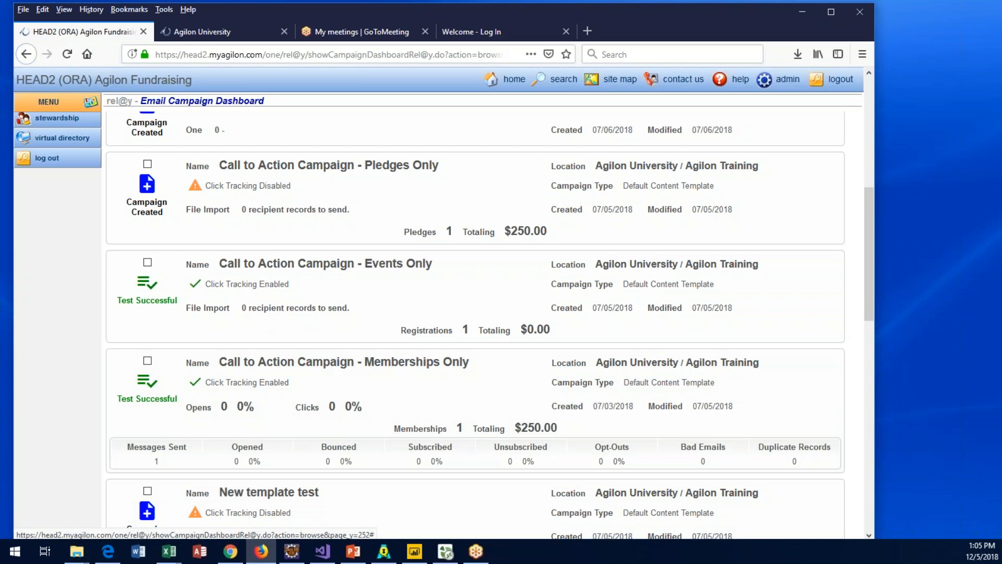
{"action": "left_click", "coordinate": [256, 287]}
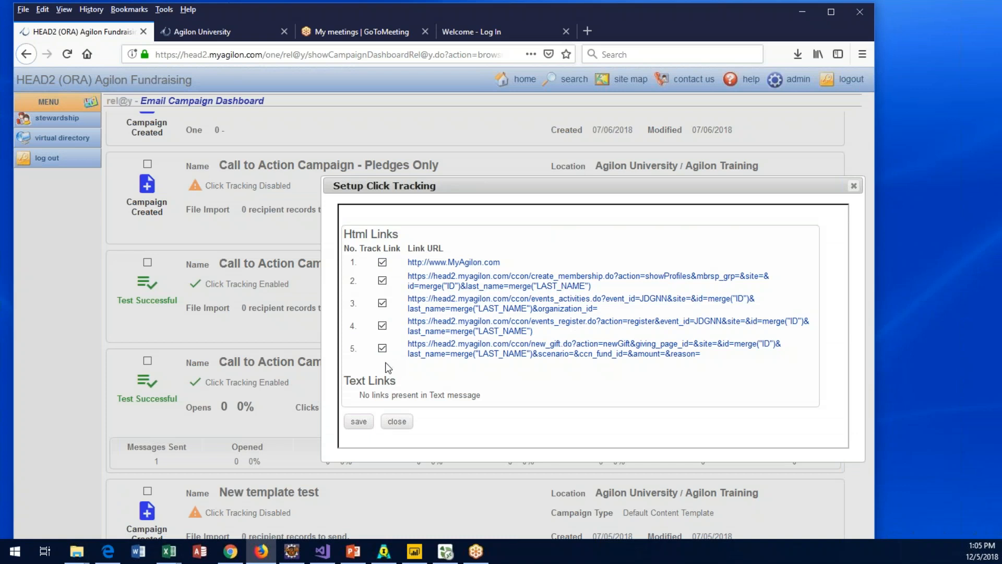
{"action": "left_click", "coordinate": [397, 422]}
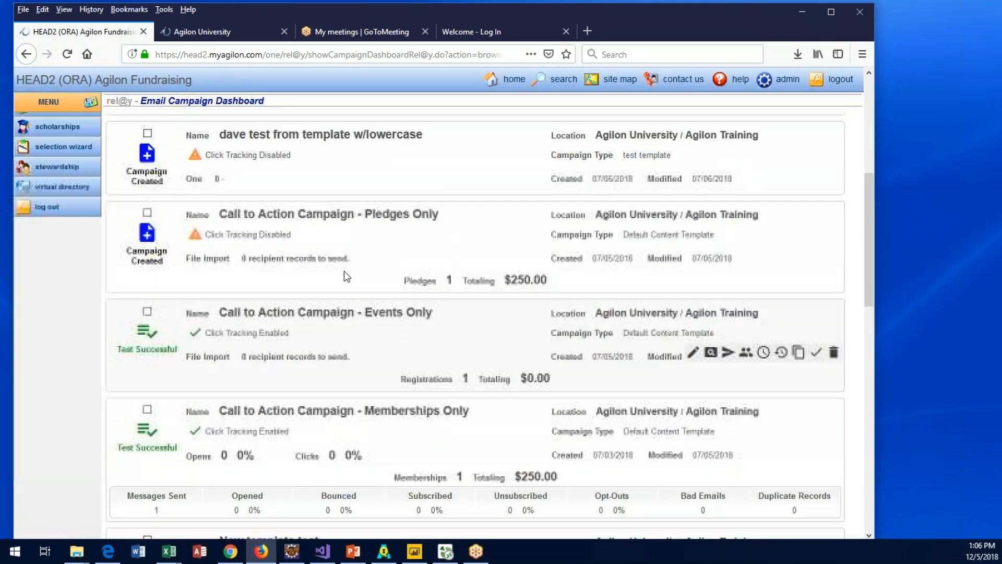
Open the Call to Action Campaign's status page and review its click tracking setup, campaign results and HTML link click counts.
{"action": "scroll", "coordinate": [343, 271], "scroll_direction": "up", "scroll_amount": 1}
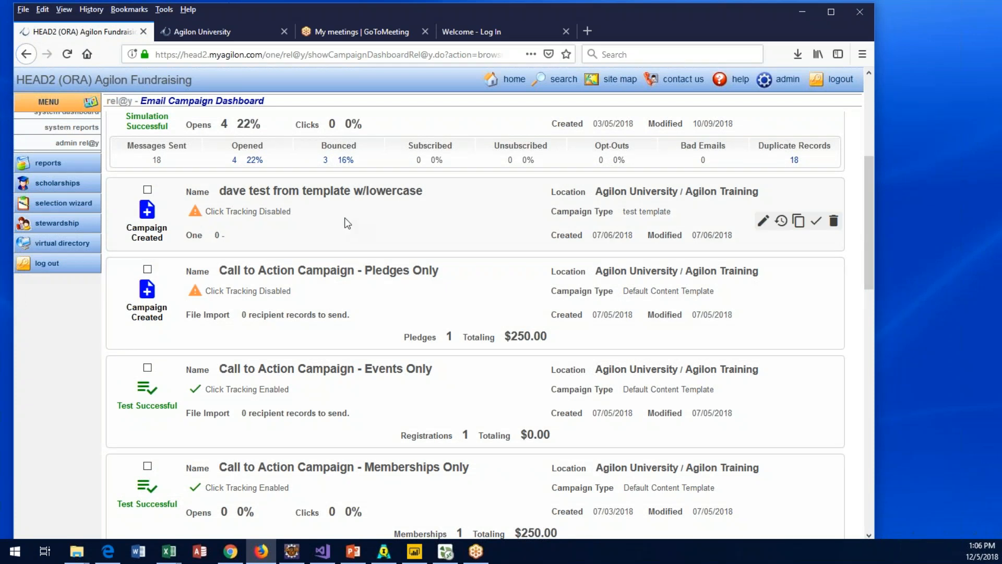
{"action": "scroll", "coordinate": [532, 285], "scroll_direction": "up", "scroll_amount": 5}
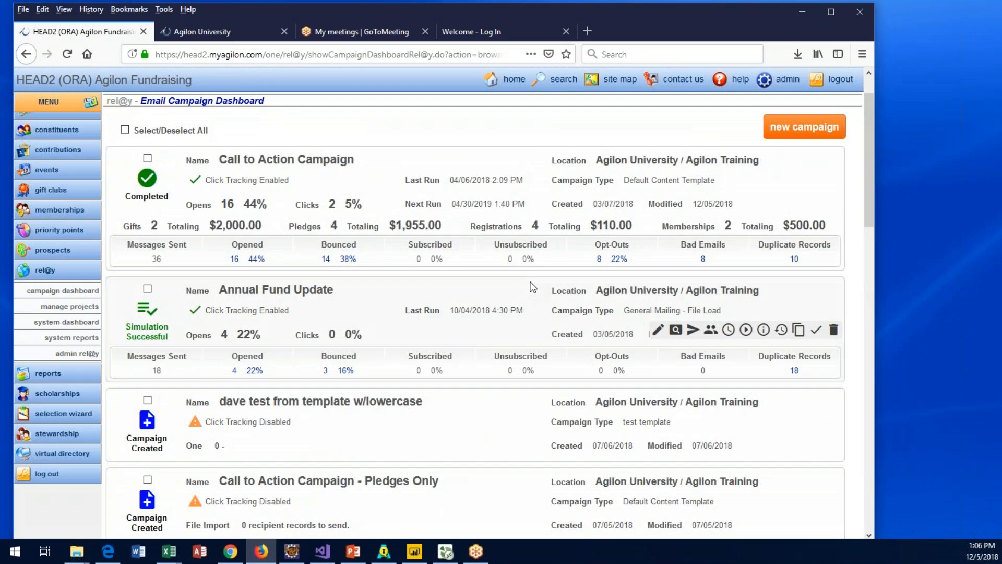
{"action": "mouse_move", "coordinate": [658, 180]}
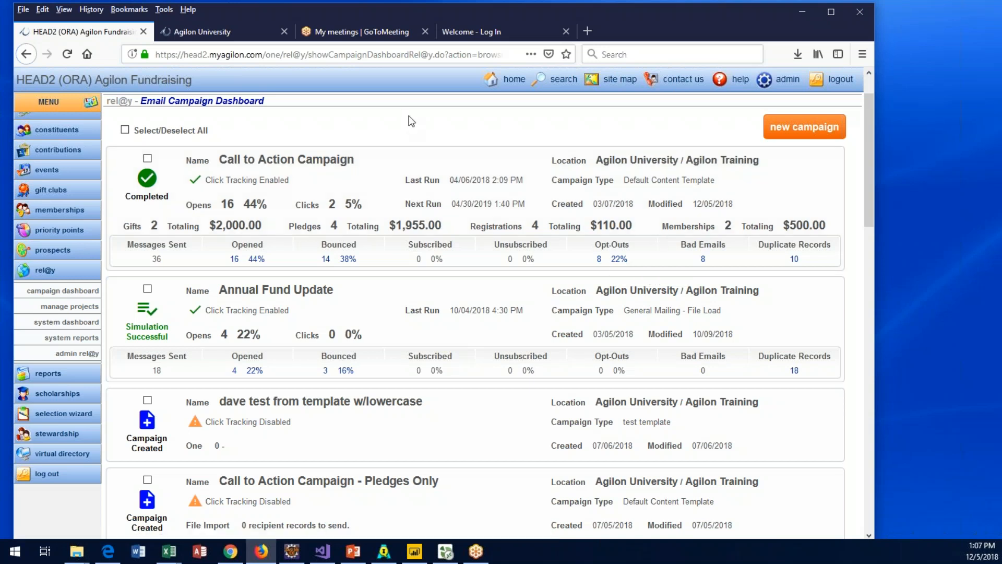
{"action": "scroll", "coordinate": [414, 124], "scroll_direction": "up", "scroll_amount": 2}
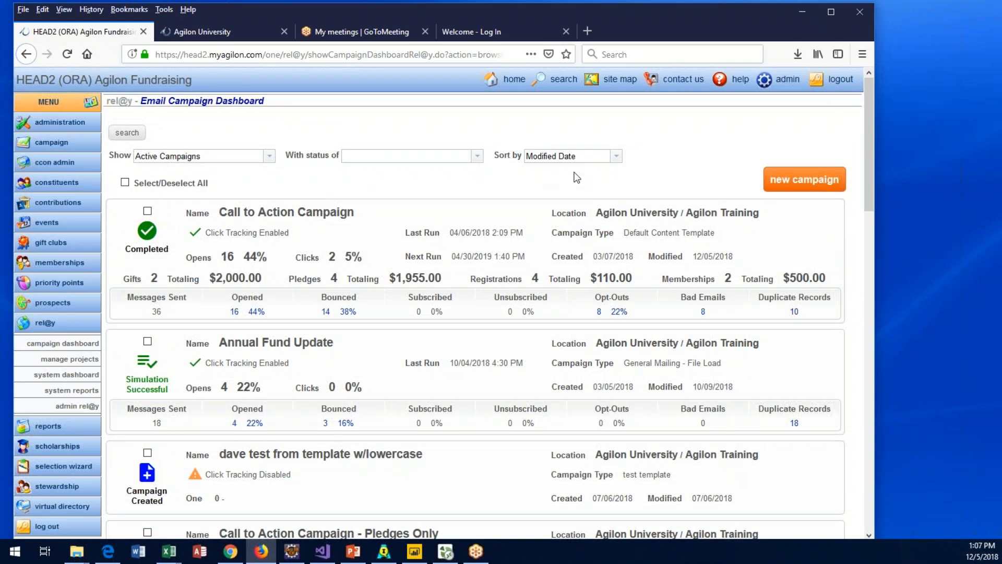
{"action": "left_click", "coordinate": [289, 217]}
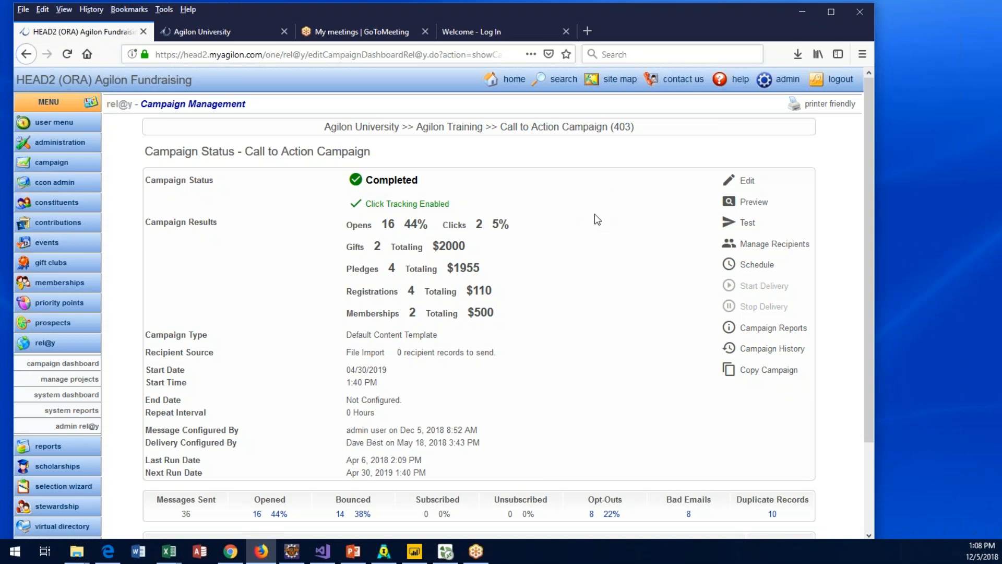
{"action": "left_click", "coordinate": [437, 206]}
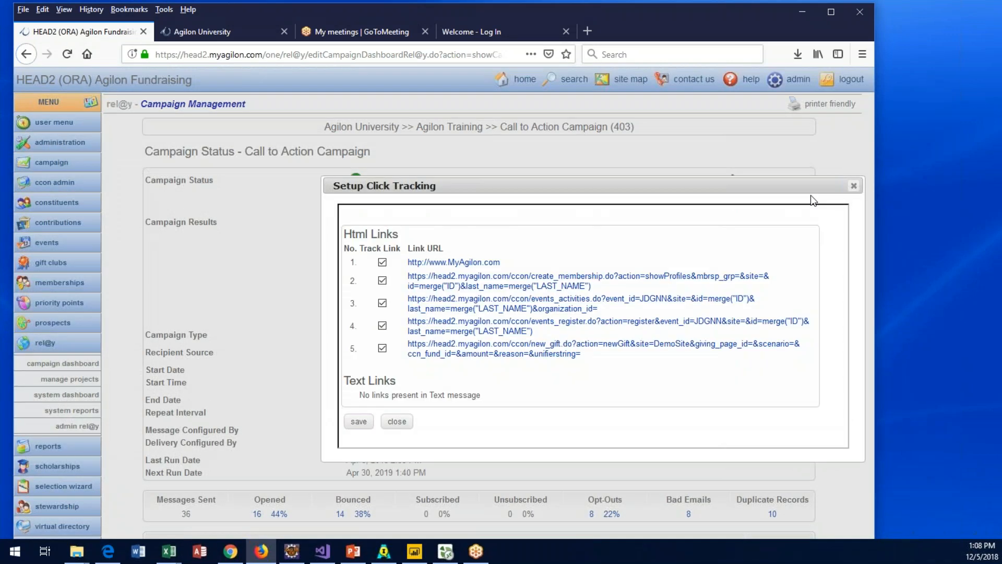
{"action": "left_click", "coordinate": [854, 186]}
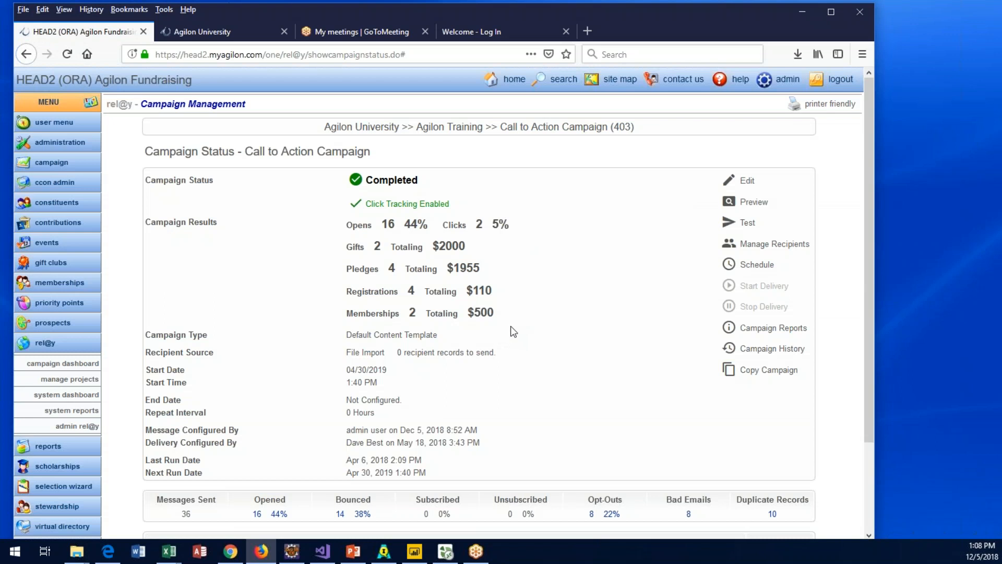
{"action": "left_click_drag", "start_coordinate": [872, 189], "coordinate": [873, 282]}
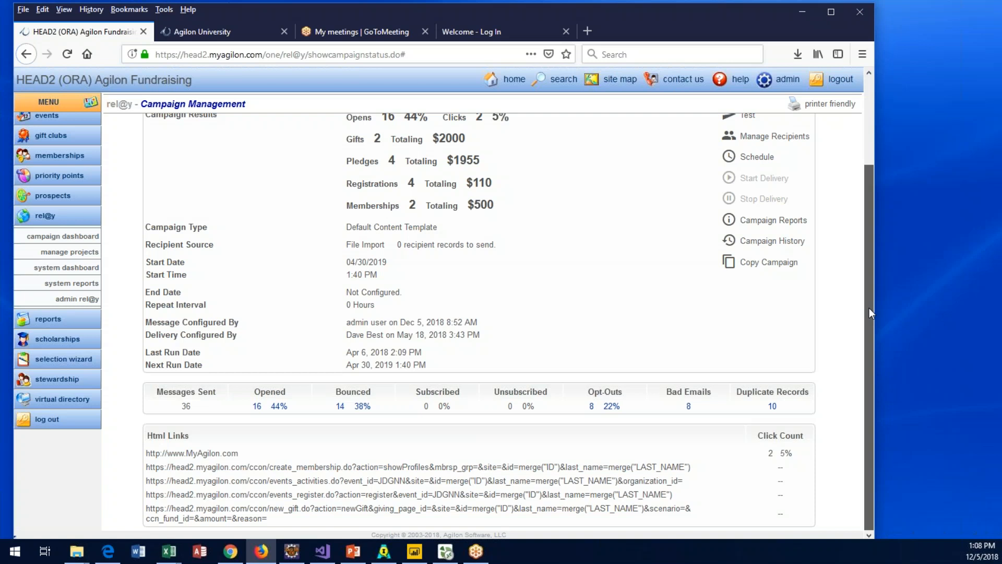
{"action": "left_click_drag", "start_coordinate": [869, 308], "coordinate": [868, 171]}
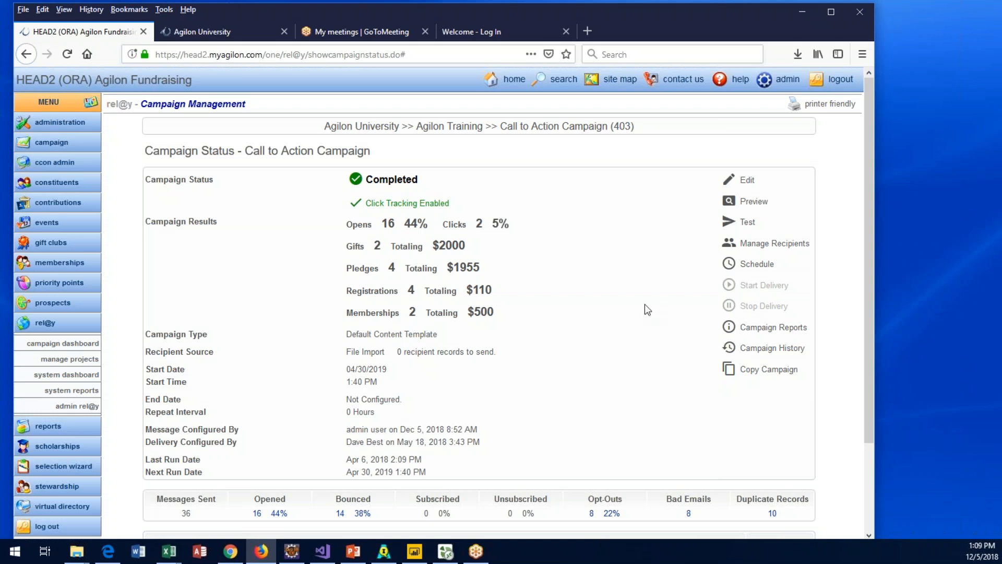
{"action": "left_click", "coordinate": [448, 132]}
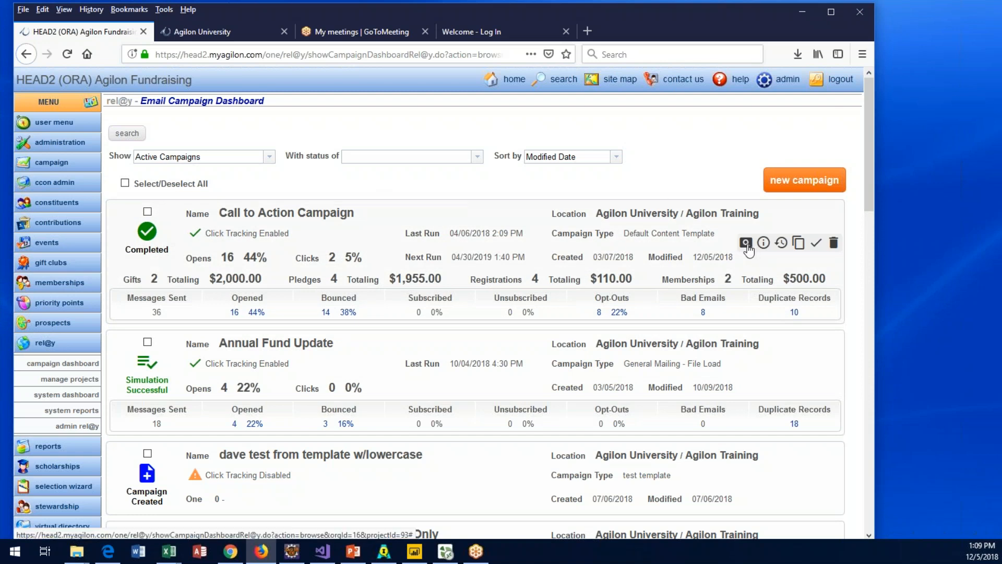
{"action": "left_click", "coordinate": [746, 245]}
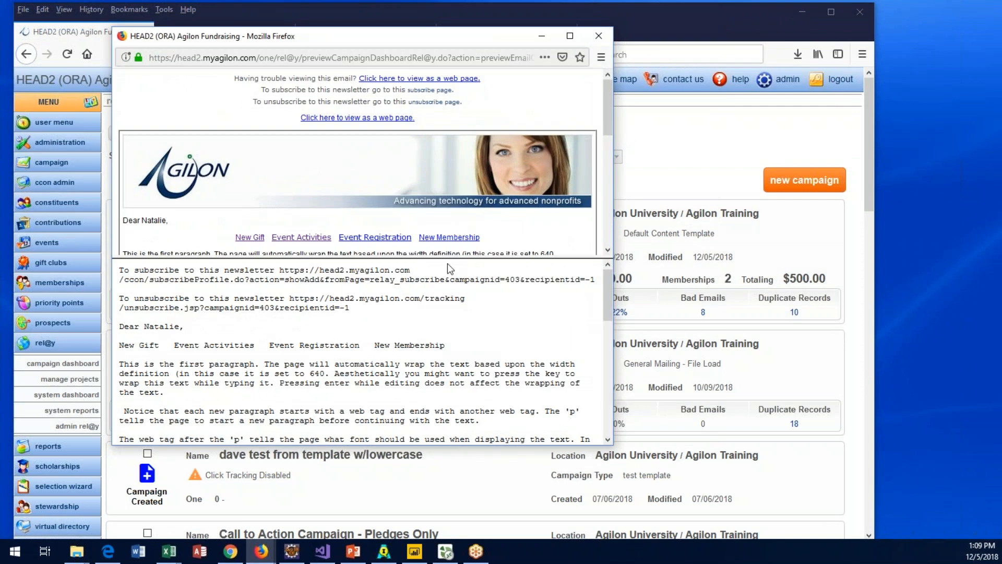
{"action": "left_click", "coordinate": [598, 36]}
Generate a Campaign Summary report for the Call to Action Campaign with the report start date set to 04/30/2017.
{"action": "mouse_move", "coordinate": [764, 247]}
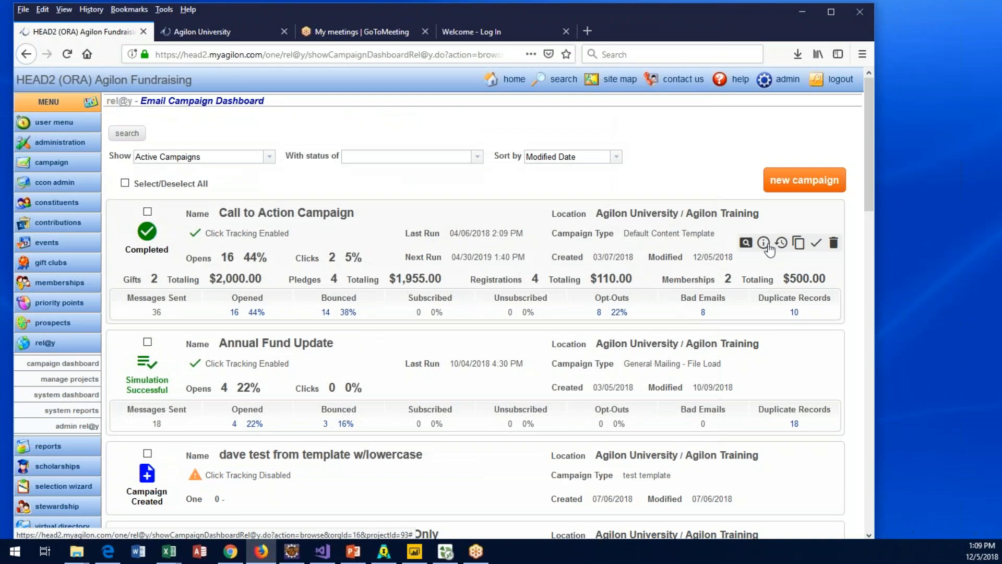
{"action": "left_click", "coordinate": [763, 243]}
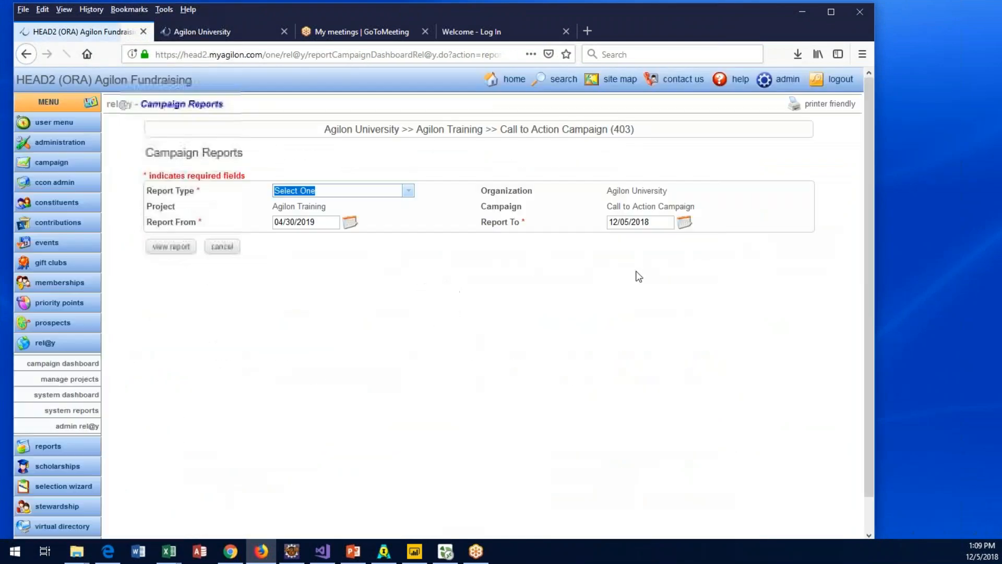
{"action": "left_click", "coordinate": [409, 194]}
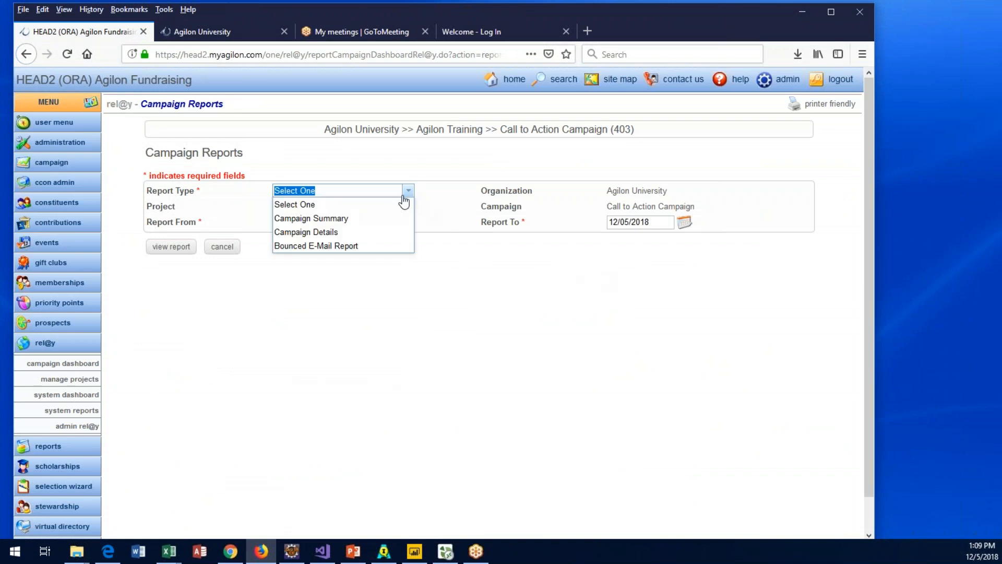
{"action": "left_click", "coordinate": [357, 219]}
{"action": "left_click_drag", "start_coordinate": [317, 222], "coordinate": [313, 223]}
{"action": "type", "text": "7"}
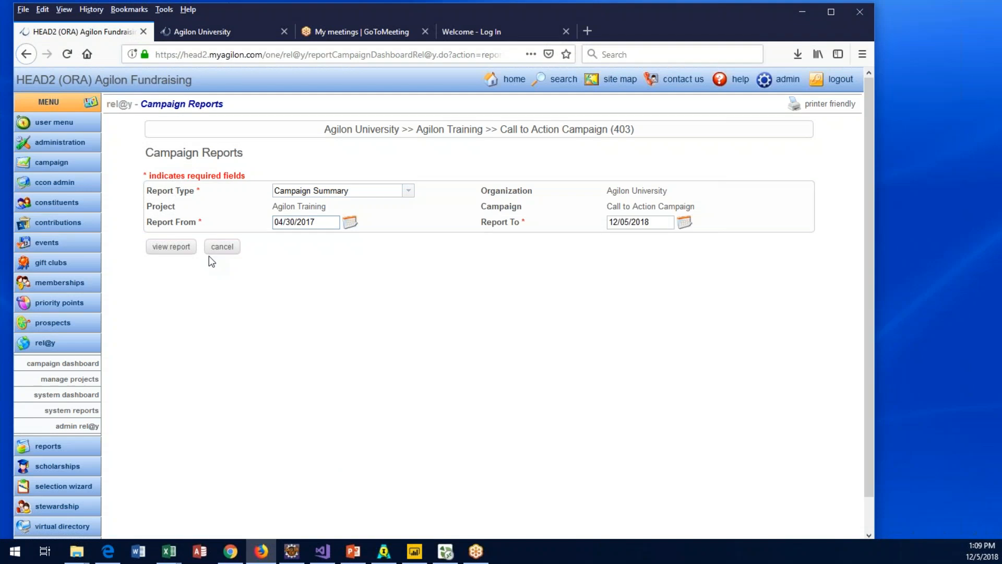
{"action": "left_click", "coordinate": [173, 249]}
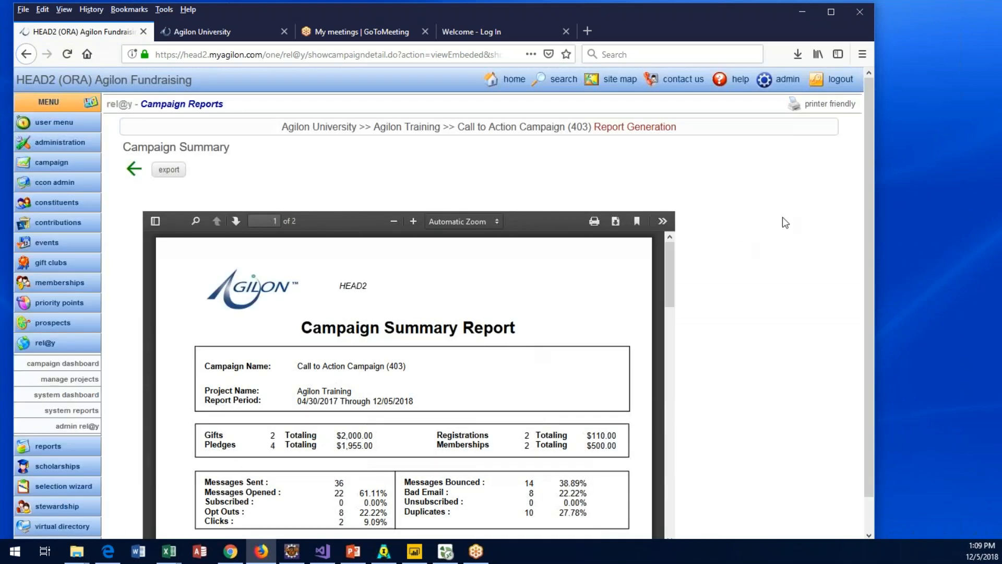
Review the Campaign Summary report's message statistics and click-through tracking, then leave the report and return to the campaign dashboard.
{"action": "left_click_drag", "start_coordinate": [668, 259], "coordinate": [666, 281]}
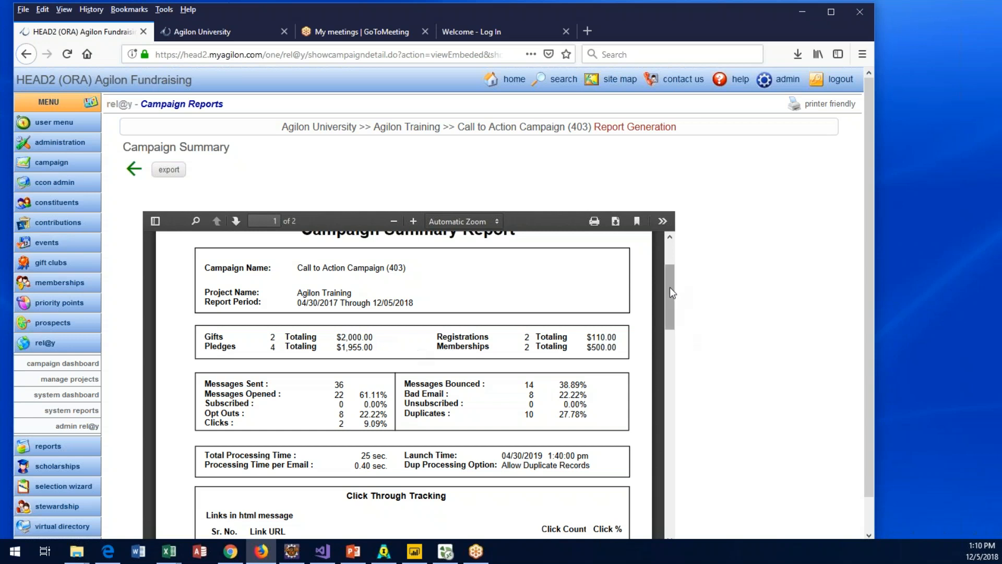
{"action": "left_click_drag", "start_coordinate": [670, 285], "coordinate": [669, 312]}
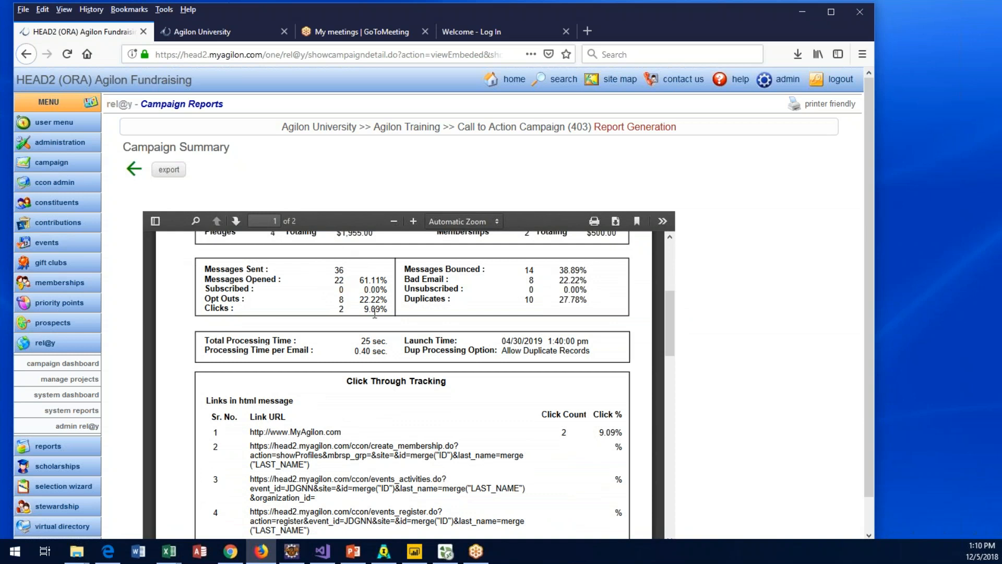
{"action": "scroll", "coordinate": [416, 423], "scroll_direction": "down", "scroll_amount": 3}
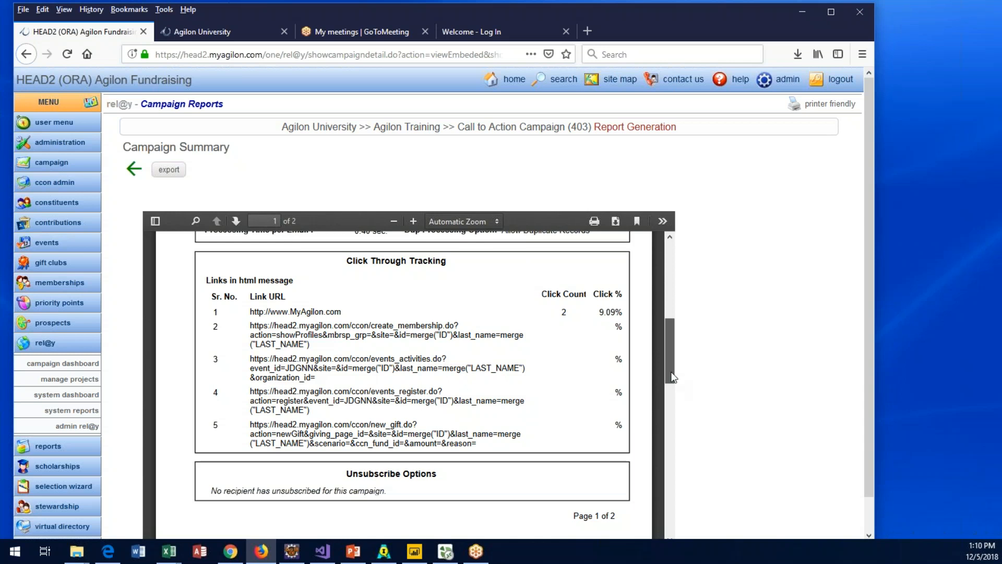
{"action": "left_click_drag", "start_coordinate": [673, 377], "coordinate": [678, 273]}
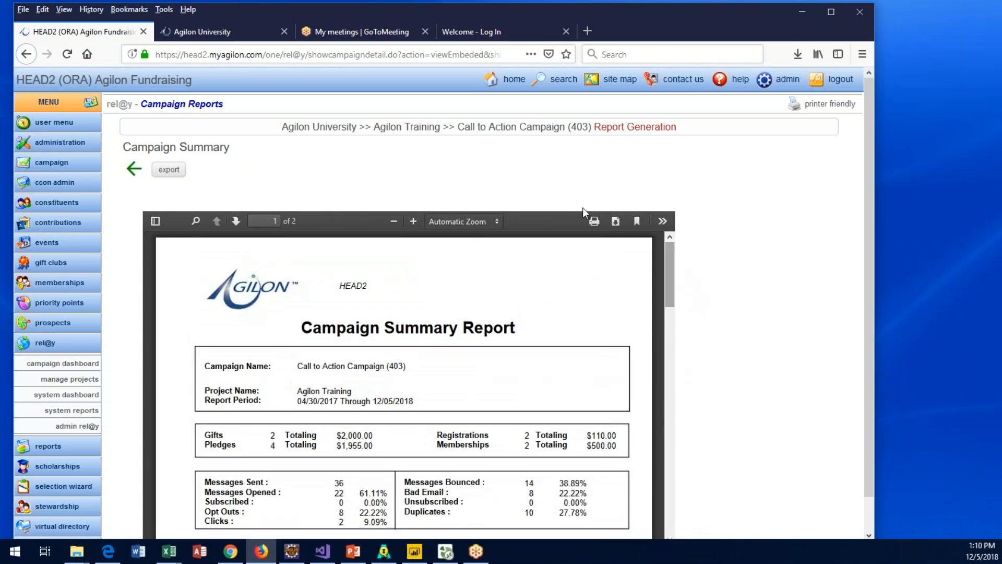
{"action": "left_click", "coordinate": [134, 169]}
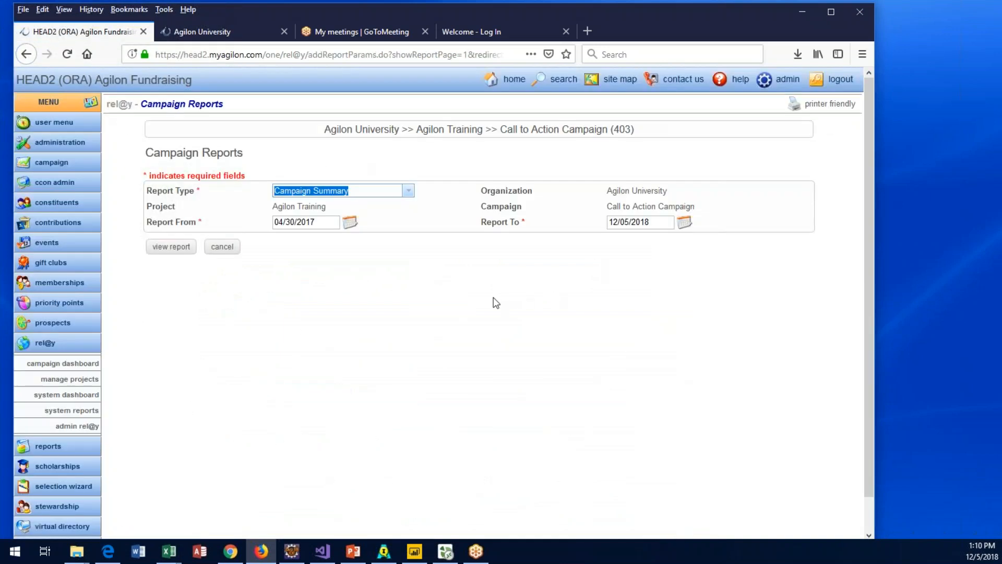
{"action": "left_click", "coordinate": [215, 250]}
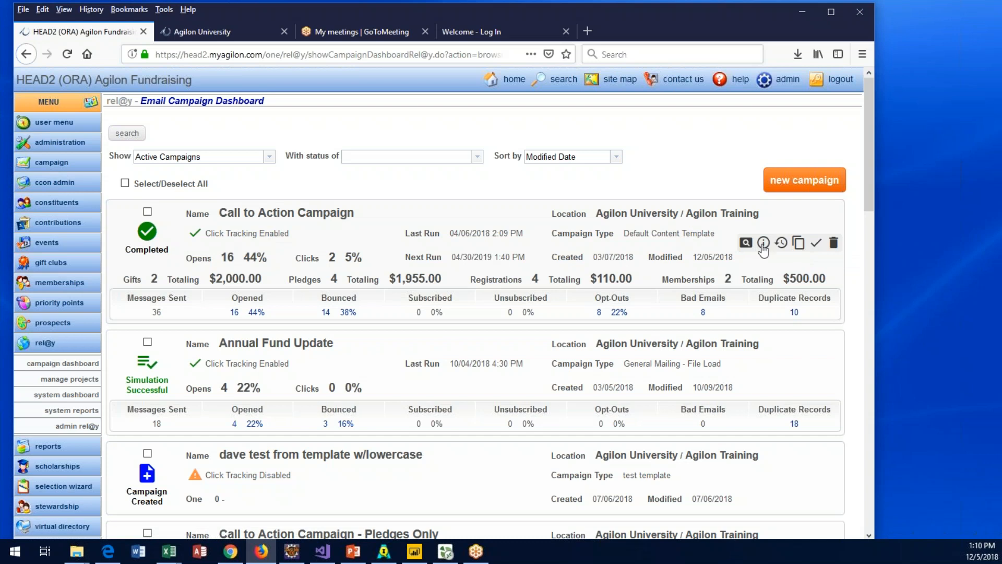
Open the test window for the Annual Fund Update campaign and close it without sending a test.
{"action": "scroll", "coordinate": [602, 256], "scroll_direction": "down", "scroll_amount": 1}
{"action": "scroll", "coordinate": [603, 256], "scroll_direction": "down", "scroll_amount": 3}
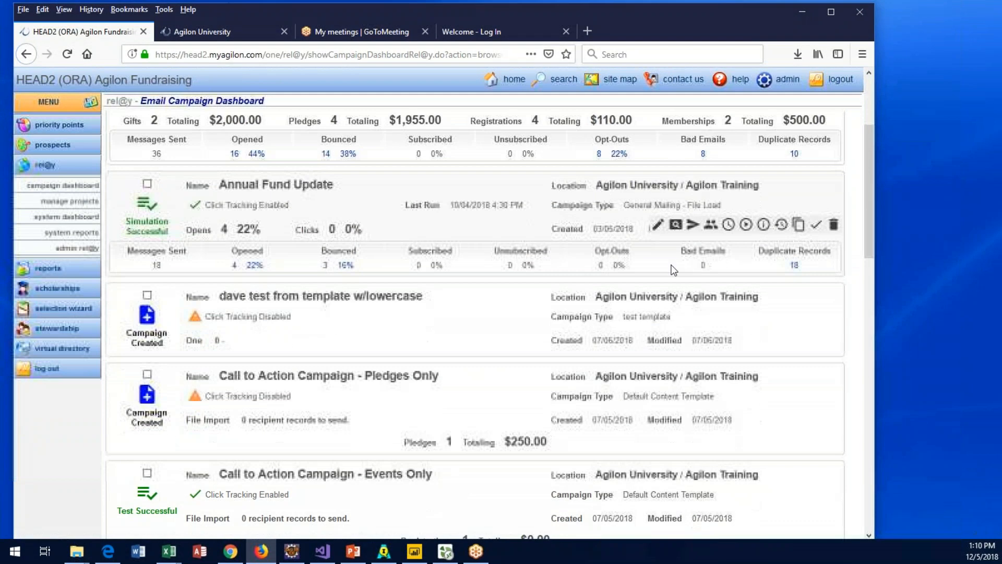
{"action": "left_click", "coordinate": [675, 226]}
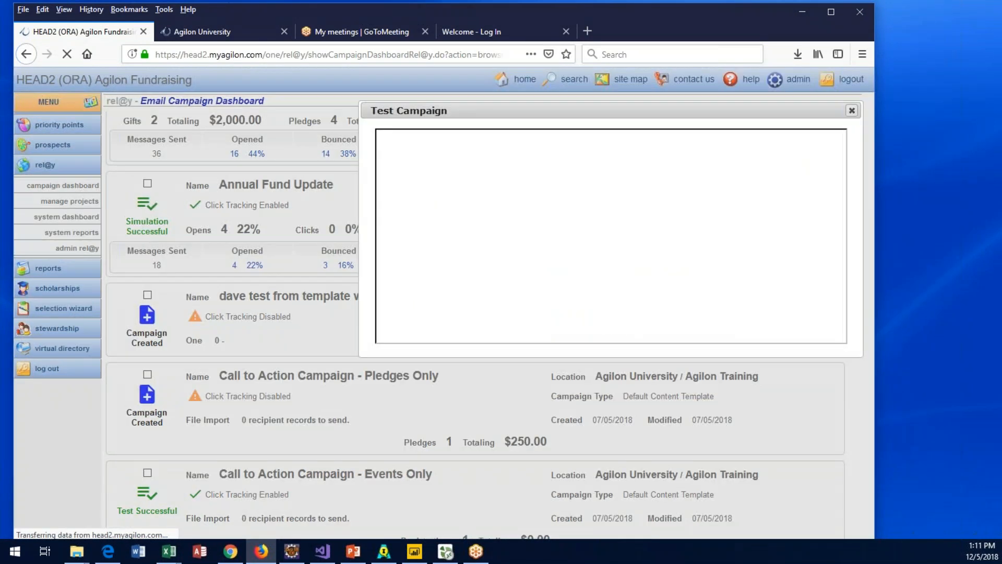
{"action": "left_click", "coordinate": [853, 111]}
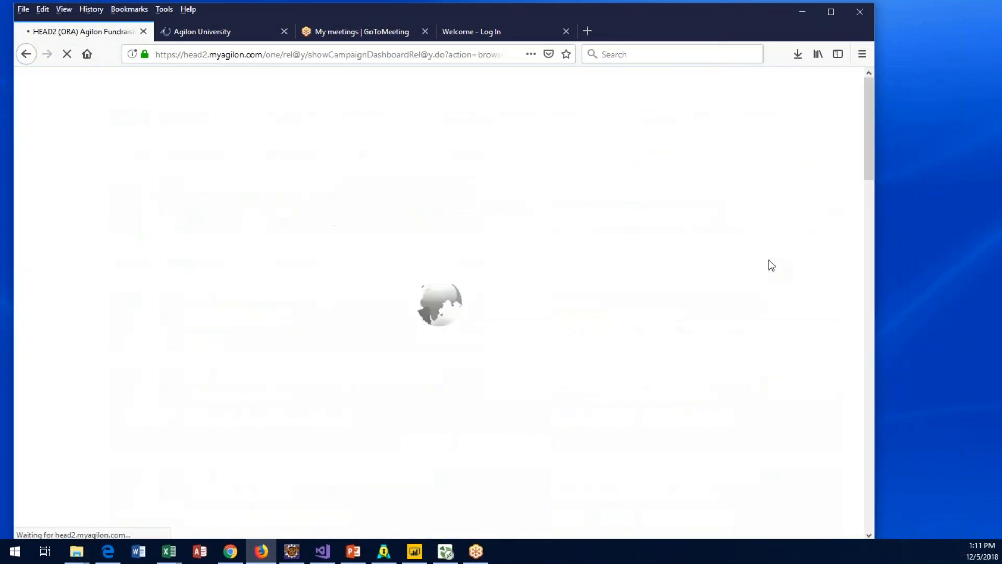
Open the Call to Action Campaign's status page from the dashboard and go to its recipient management.
{"action": "mouse_move", "coordinate": [744, 221]}
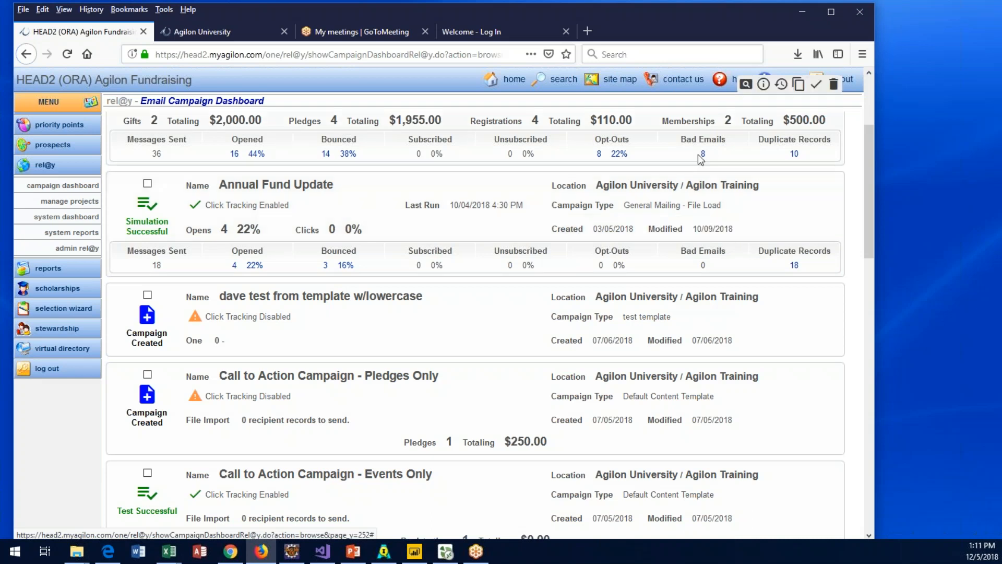
{"action": "scroll", "coordinate": [697, 154], "scroll_direction": "up", "scroll_amount": 2}
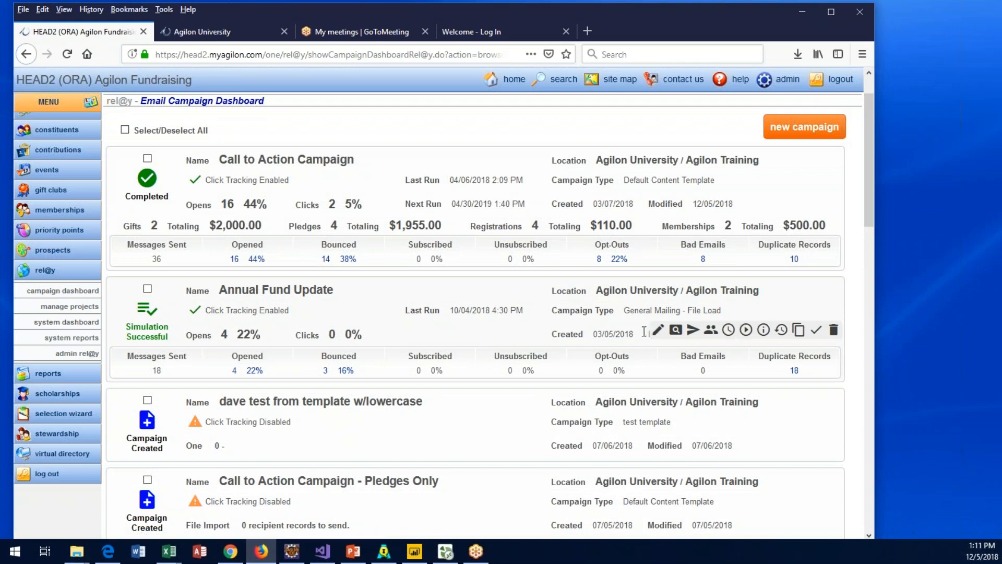
{"action": "scroll", "coordinate": [644, 331], "scroll_direction": "down", "scroll_amount": 15}
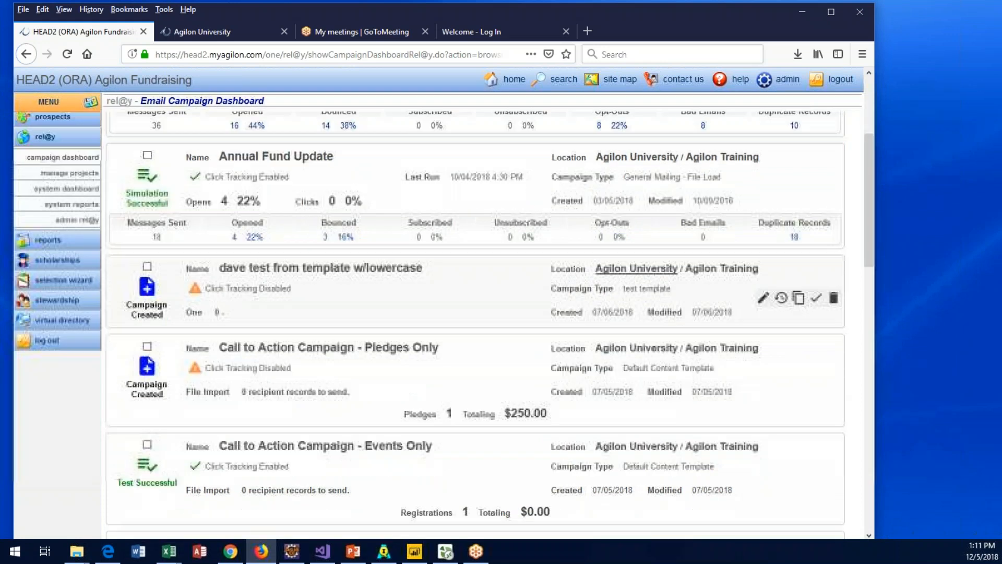
{"action": "scroll", "coordinate": [644, 339], "scroll_direction": "up", "scroll_amount": 15}
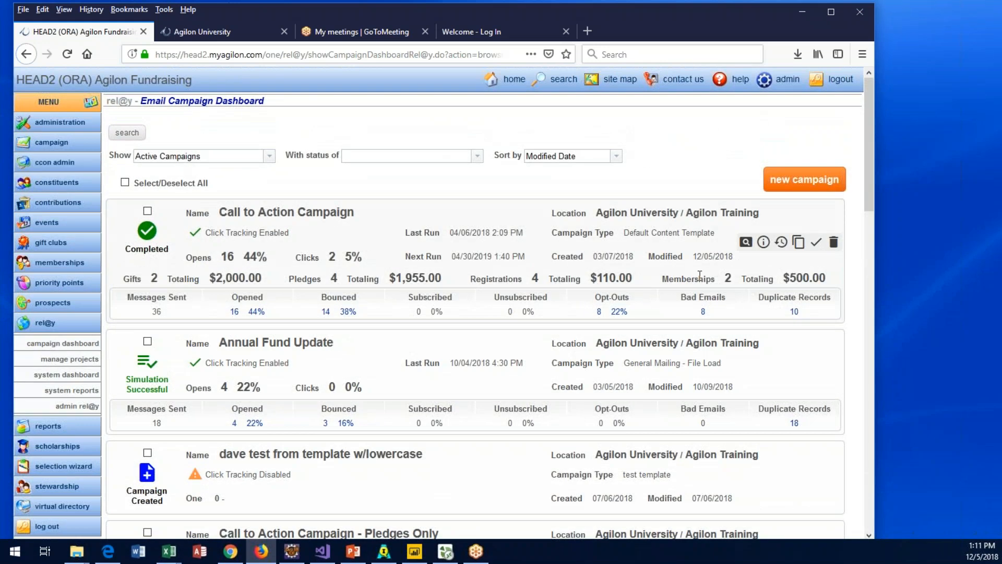
{"action": "mouse_move", "coordinate": [719, 393]}
{"action": "left_click", "coordinate": [325, 218]}
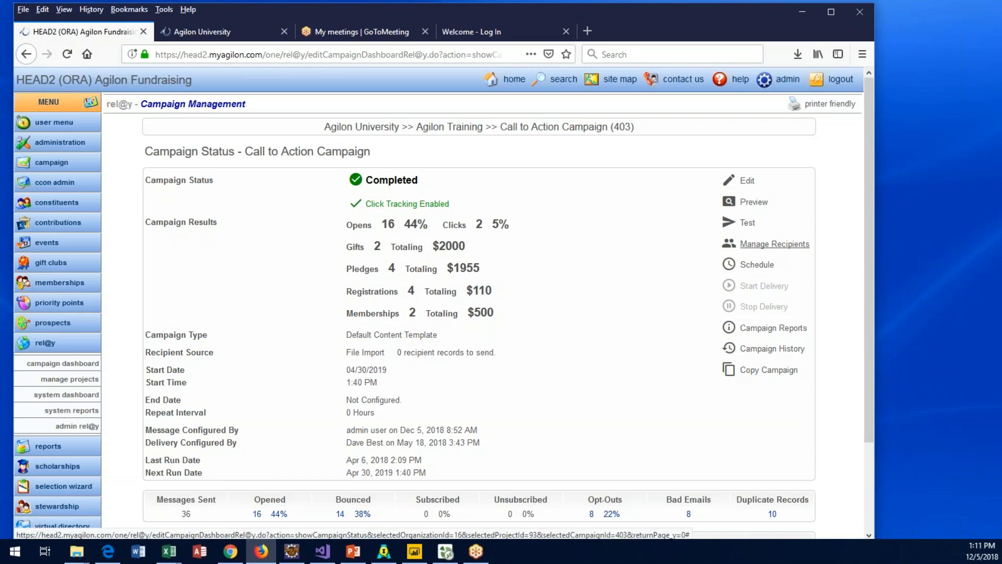
{"action": "left_click", "coordinate": [752, 245]}
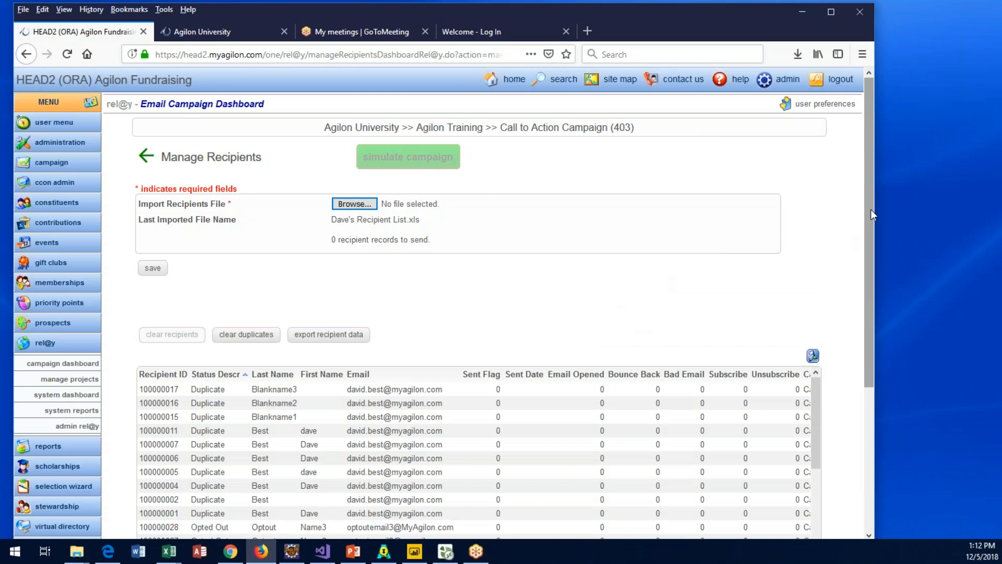
Open the export format options for the Call to Action Campaign's recipient list and close them without exporting.
{"action": "left_click_drag", "start_coordinate": [871, 209], "coordinate": [870, 210]}
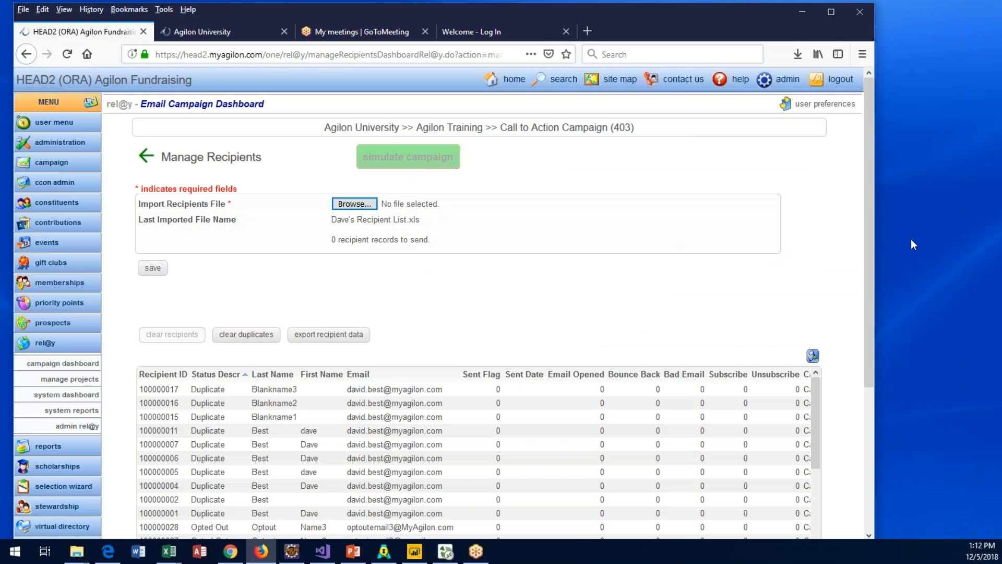
{"action": "left_click_drag", "start_coordinate": [869, 251], "coordinate": [872, 327]}
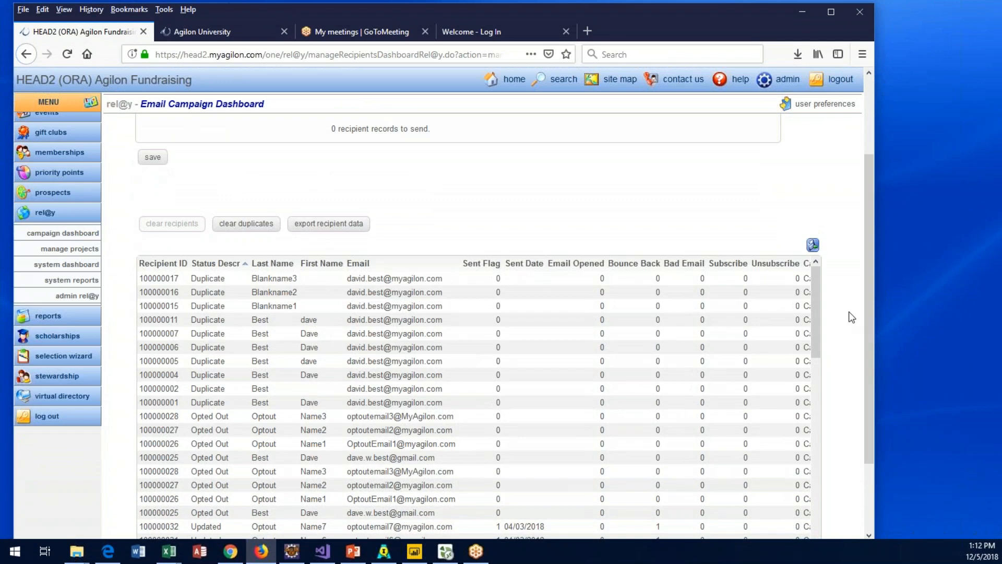
{"action": "left_click", "coordinate": [811, 247]}
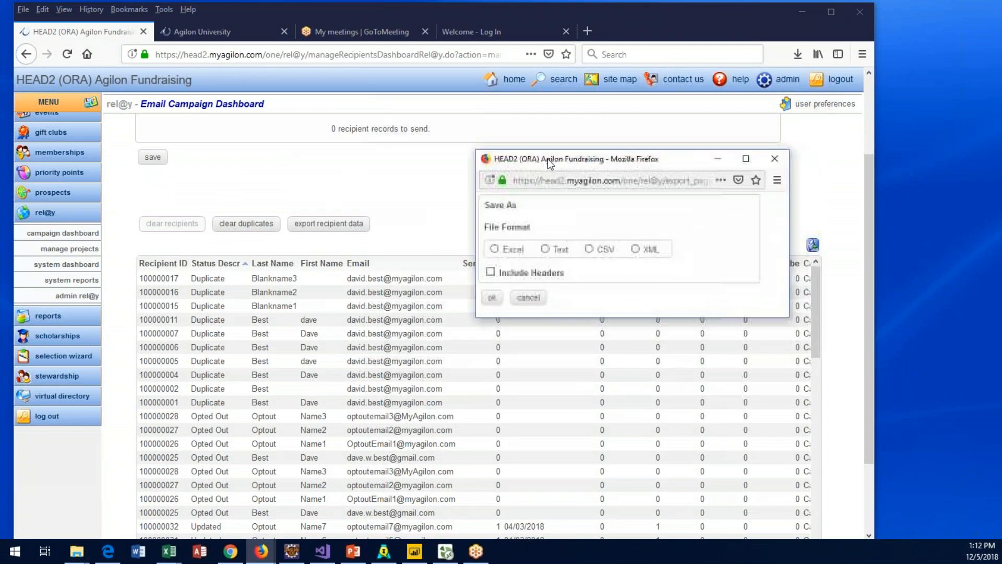
{"action": "left_click", "coordinate": [761, 158]}
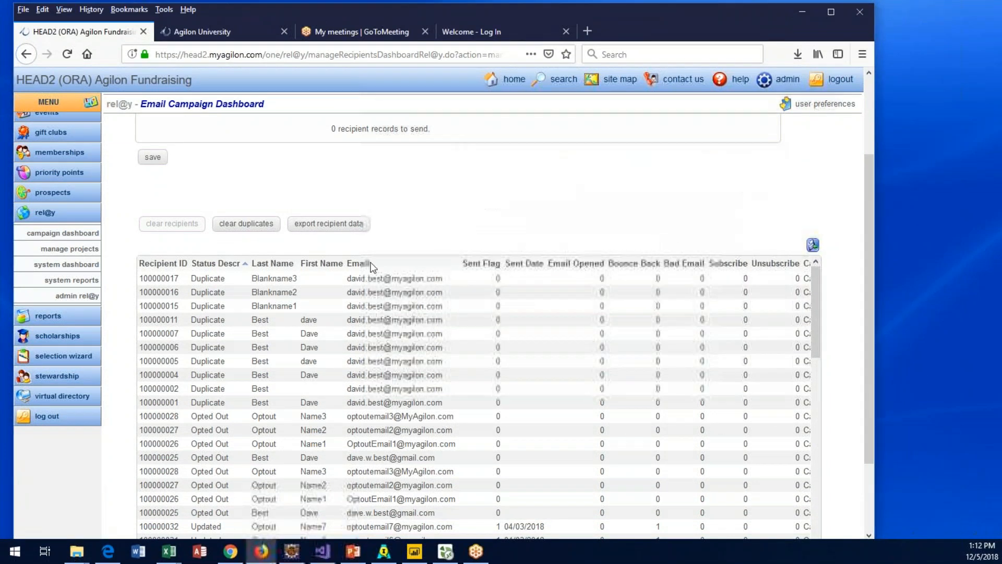
Review the recipient list's status, sent, opened, bounce and bad email columns on the Manage Recipients page.
{"action": "scroll", "coordinate": [507, 217], "scroll_direction": "down", "scroll_amount": 2}
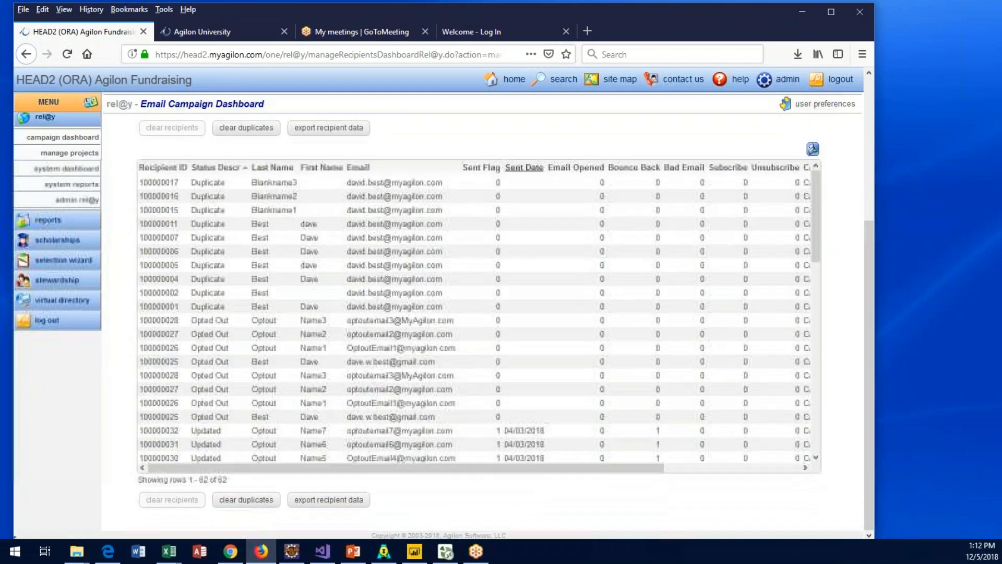
{"action": "scroll", "coordinate": [418, 284], "scroll_direction": "up", "scroll_amount": 4}
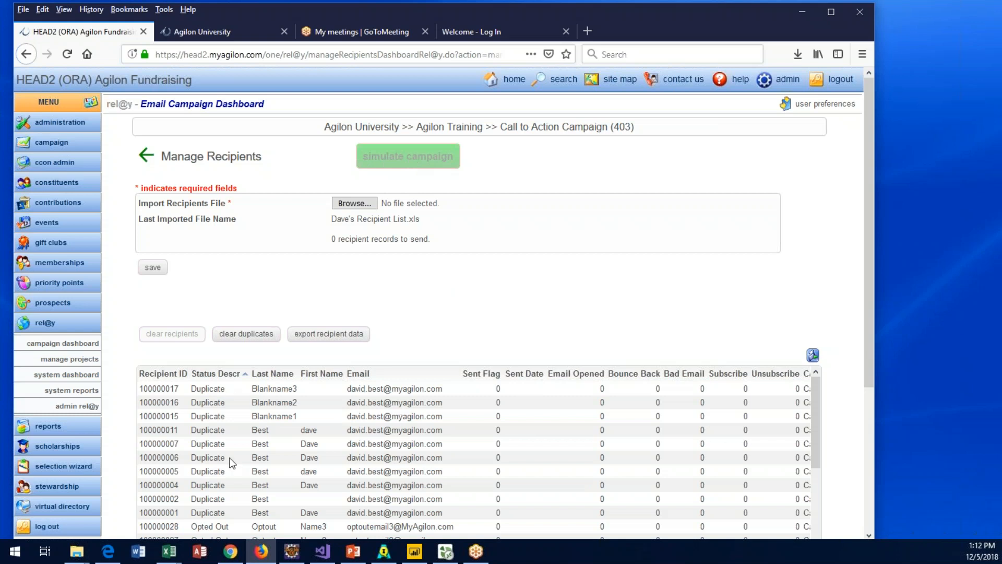
{"action": "scroll", "coordinate": [456, 389], "scroll_direction": "down", "scroll_amount": 5}
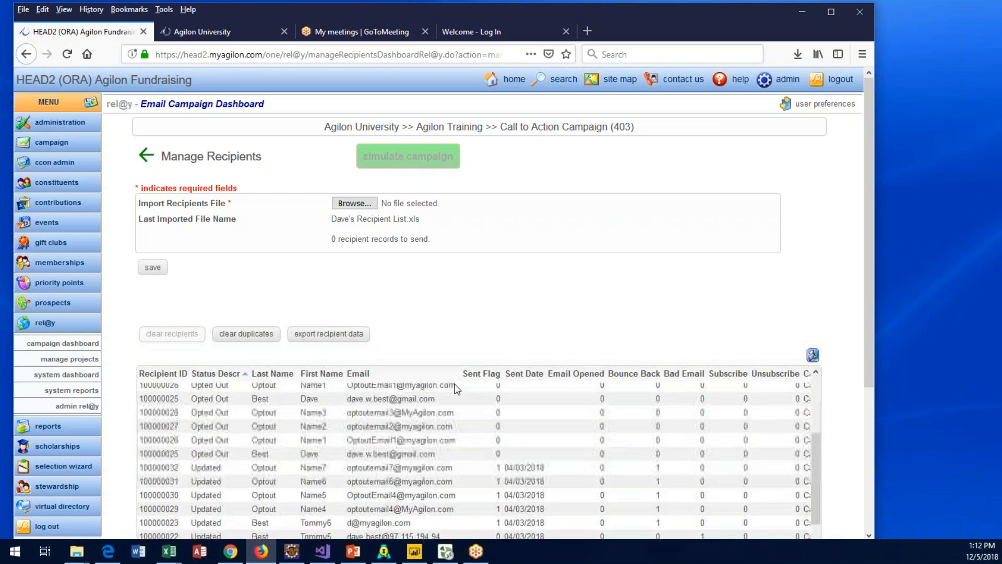
{"action": "scroll", "coordinate": [479, 458], "scroll_direction": "up", "scroll_amount": 5}
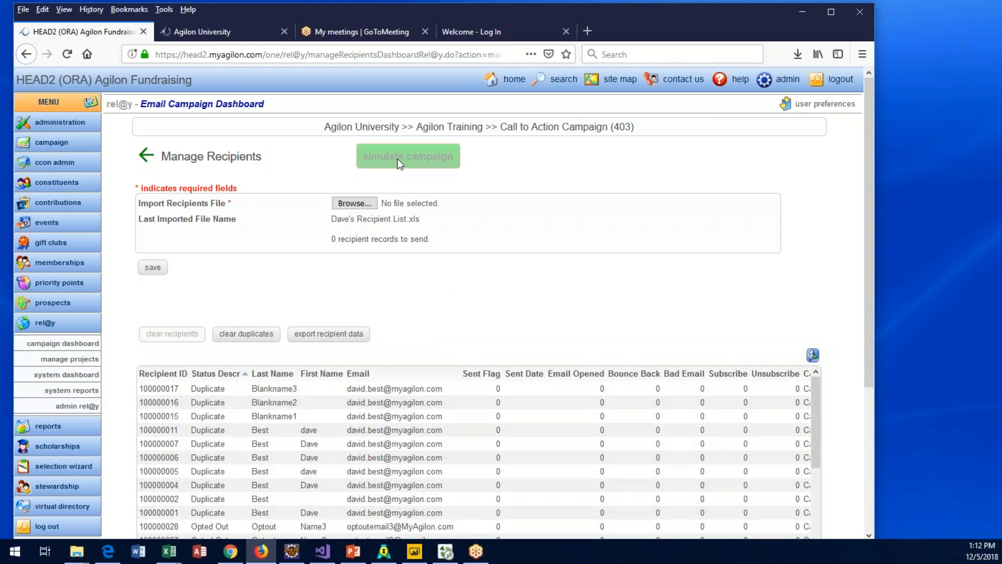
Return to the campaign status page, view the Call to Action Campaign's schedule settings and close them without saving.
{"action": "left_click", "coordinate": [146, 155]}
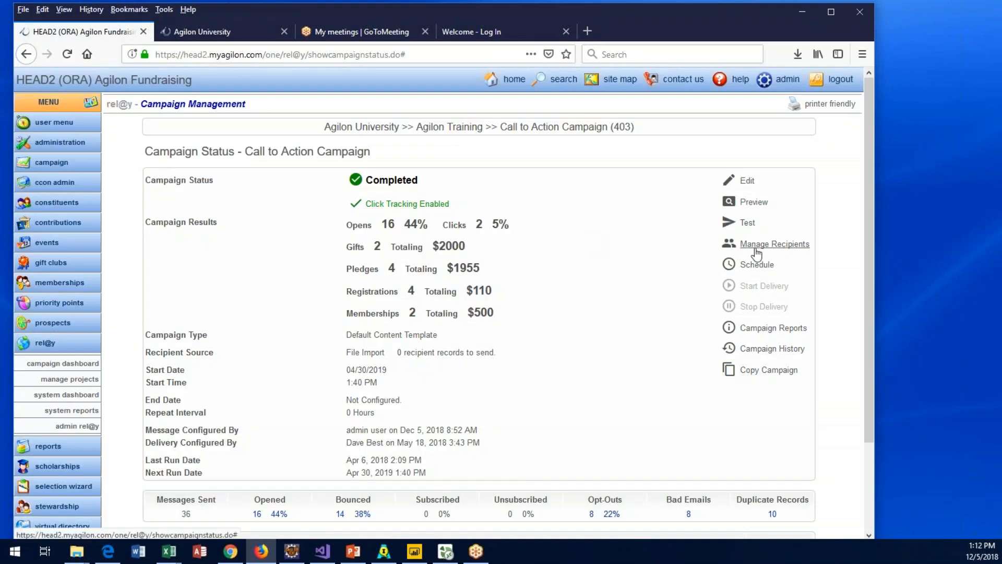
{"action": "left_click", "coordinate": [756, 266]}
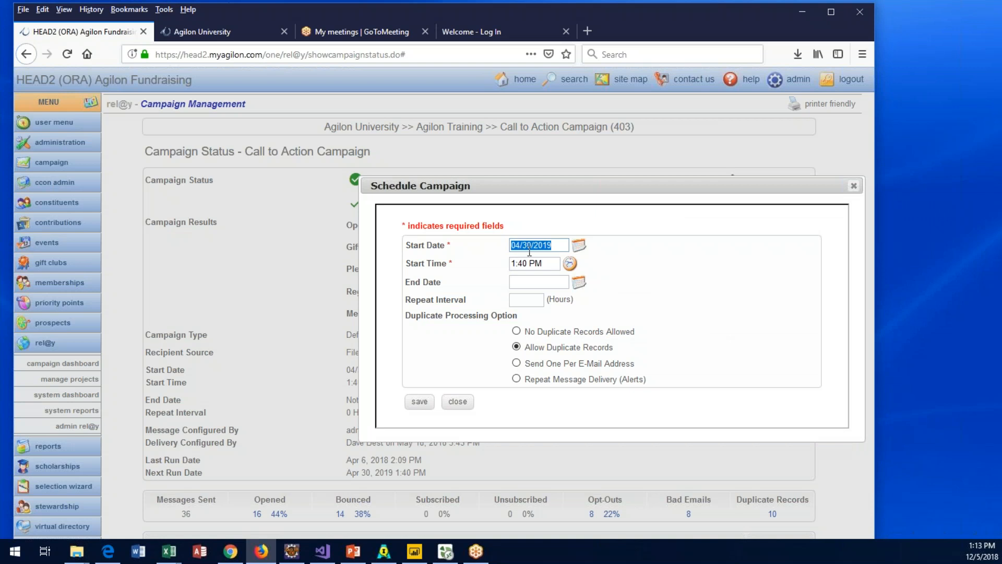
{"action": "left_click", "coordinate": [459, 401]}
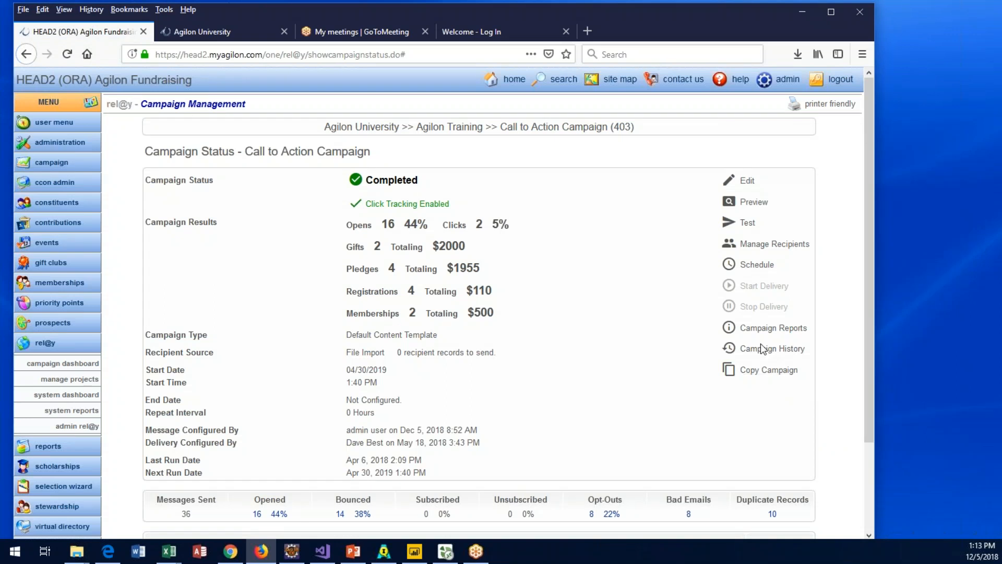
Open the Call to Action Campaign's history log, look through its logged events and return to the campaign status page.
{"action": "left_click", "coordinate": [761, 354]}
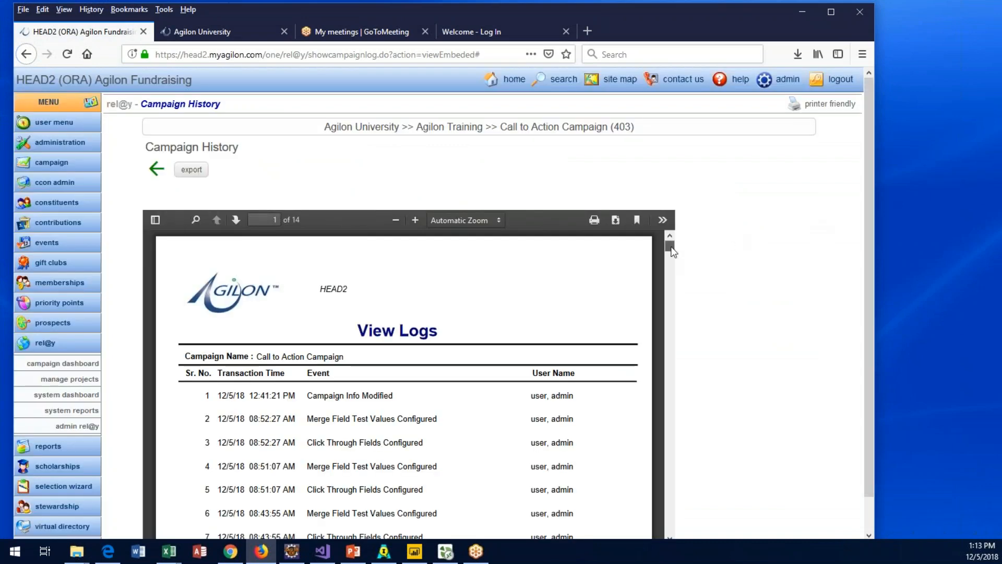
{"action": "scroll", "coordinate": [670, 250], "scroll_direction": "down", "scroll_amount": 3}
{"action": "scroll", "coordinate": [669, 254], "scroll_direction": "up", "scroll_amount": 5}
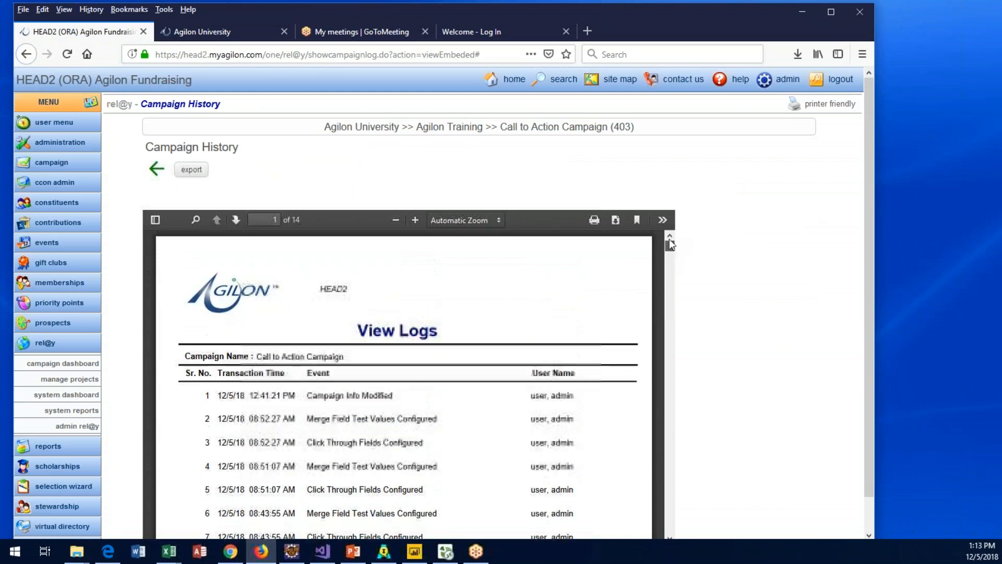
{"action": "left_click", "coordinate": [157, 168]}
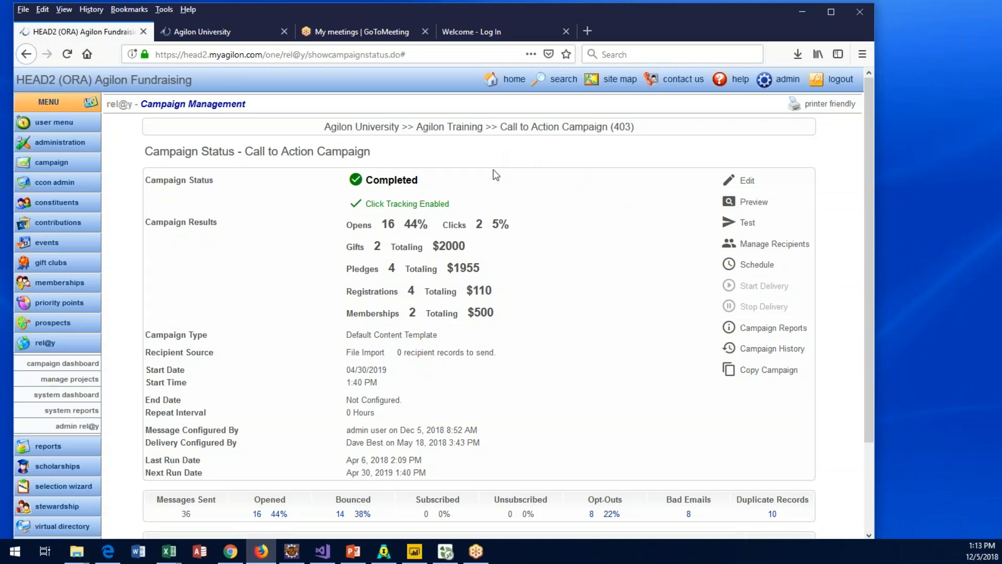
Switch to the Agilon University site's campaign dashboard and open the Fall 2014 newsletter campaign for editing.
{"action": "left_click", "coordinate": [209, 29]}
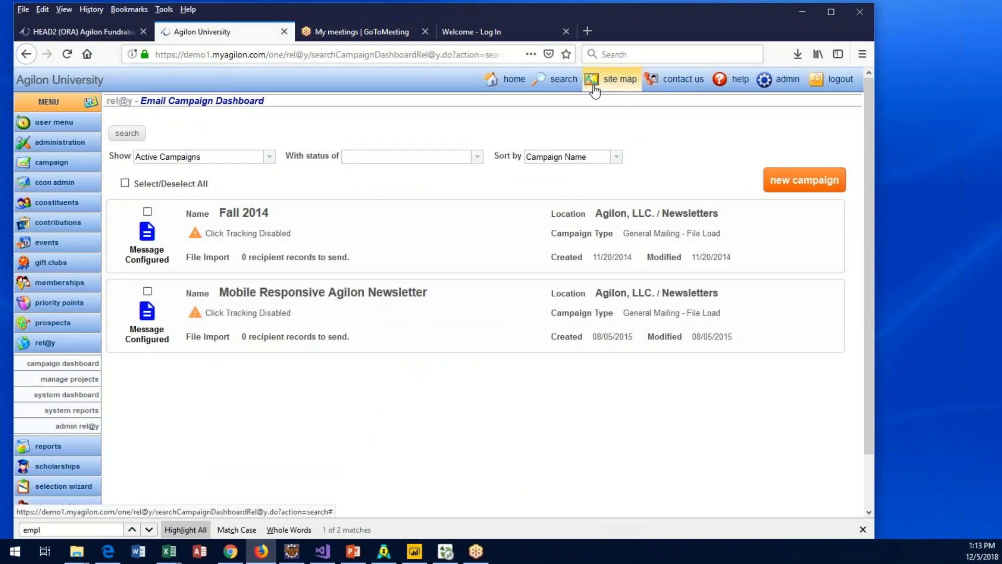
{"action": "mouse_move", "coordinate": [708, 261]}
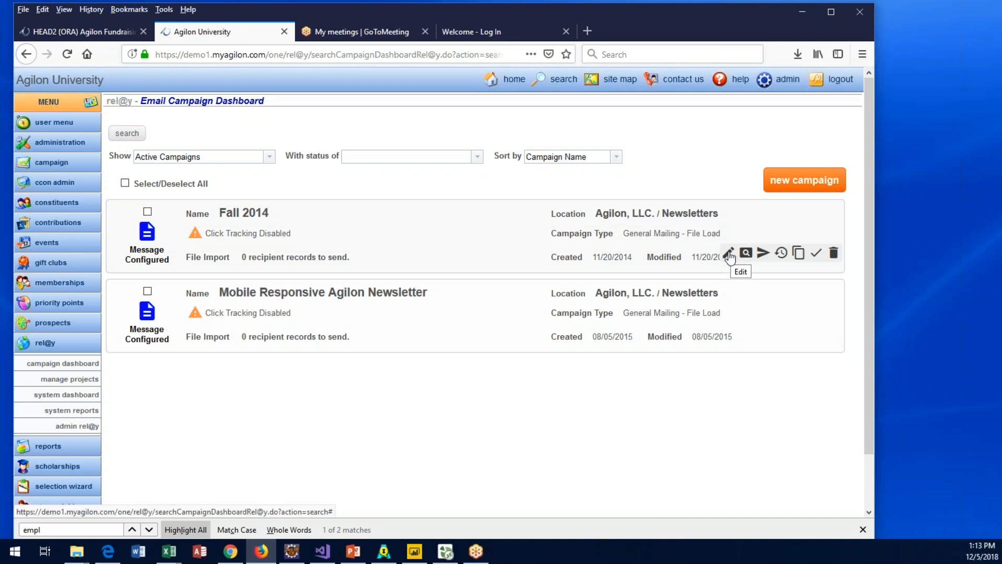
{"action": "left_click", "coordinate": [729, 255]}
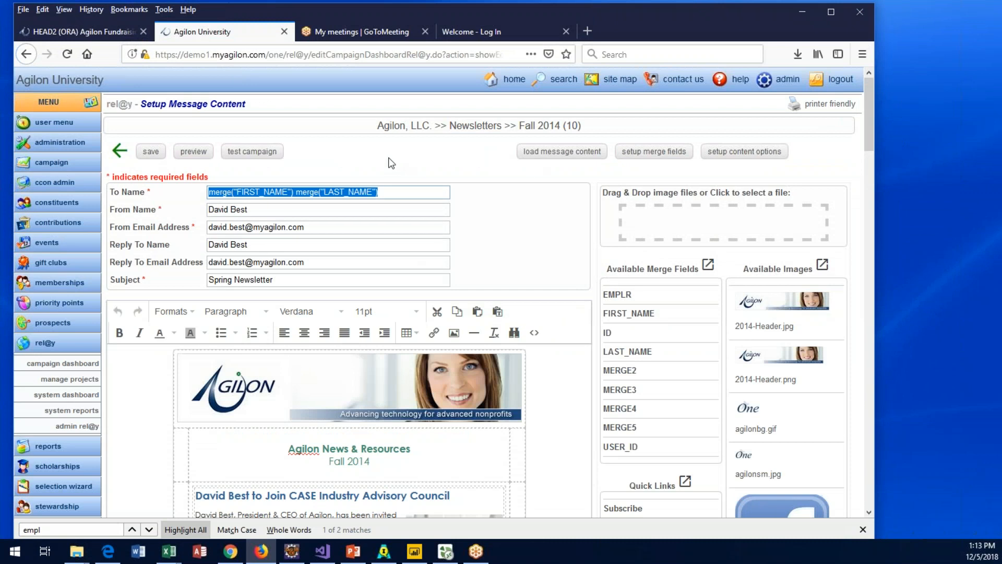
View the Load Message Content file options, close them unchanged, and inspect the merge fields in the To Name field.
{"action": "left_click", "coordinate": [562, 152]}
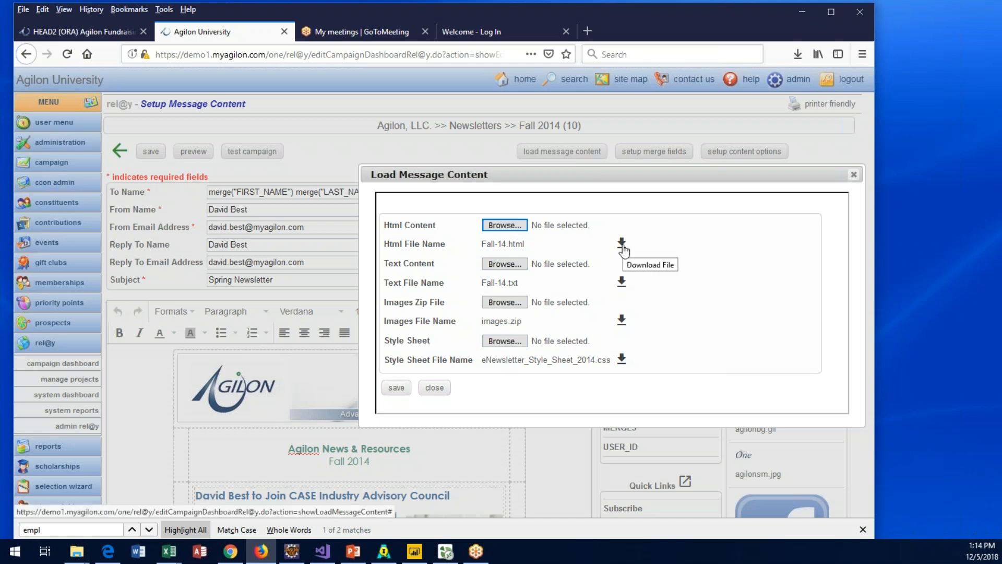
{"action": "left_click", "coordinate": [435, 387]}
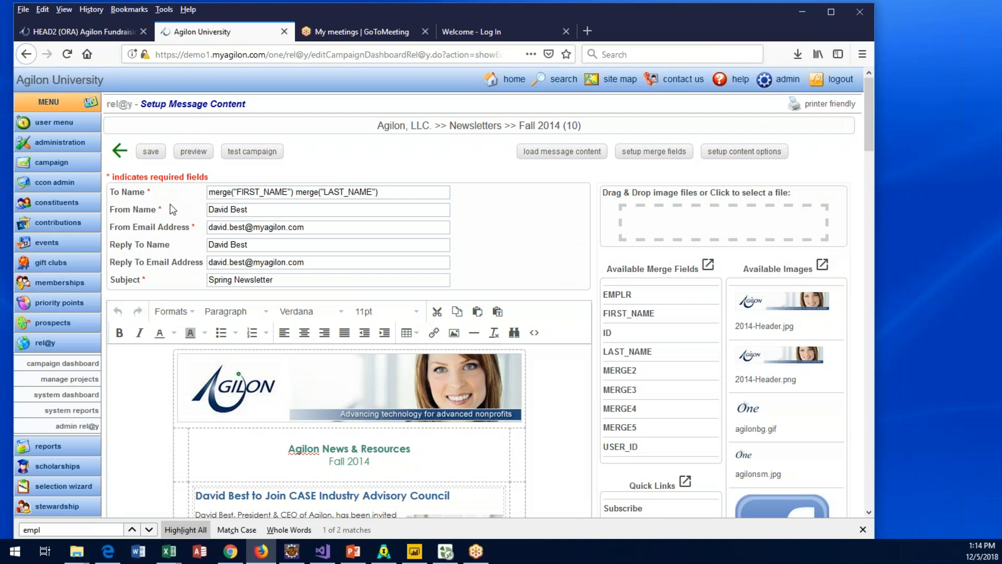
{"action": "left_click", "coordinate": [356, 194]}
{"action": "triple_click", "coordinate": [296, 193]}
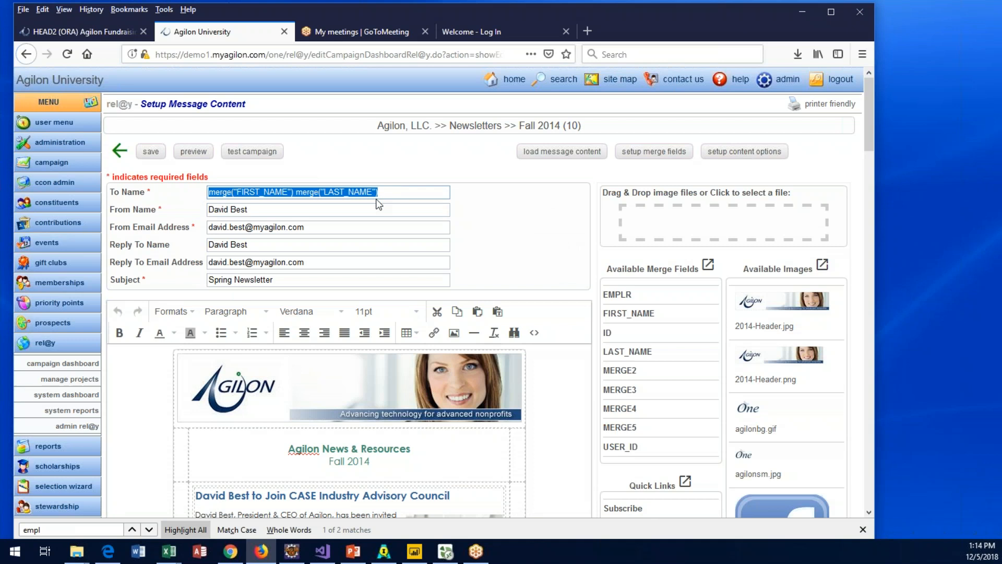
{"action": "left_click", "coordinate": [413, 189]}
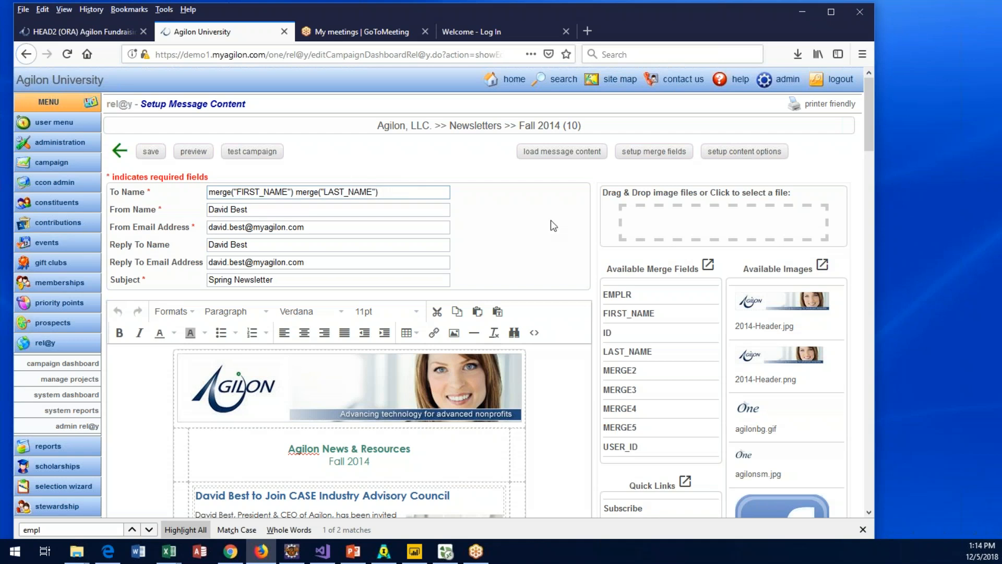
Look through the Fall 2014 newsletter's HTML message down to the contact block in its footer table.
{"action": "mouse_move", "coordinate": [869, 135]}
{"action": "left_mouse_down"}
{"action": "mouse_move", "coordinate": [868, 168]}
{"action": "mouse_move", "coordinate": [860, 133]}
{"action": "left_mouse_up"}
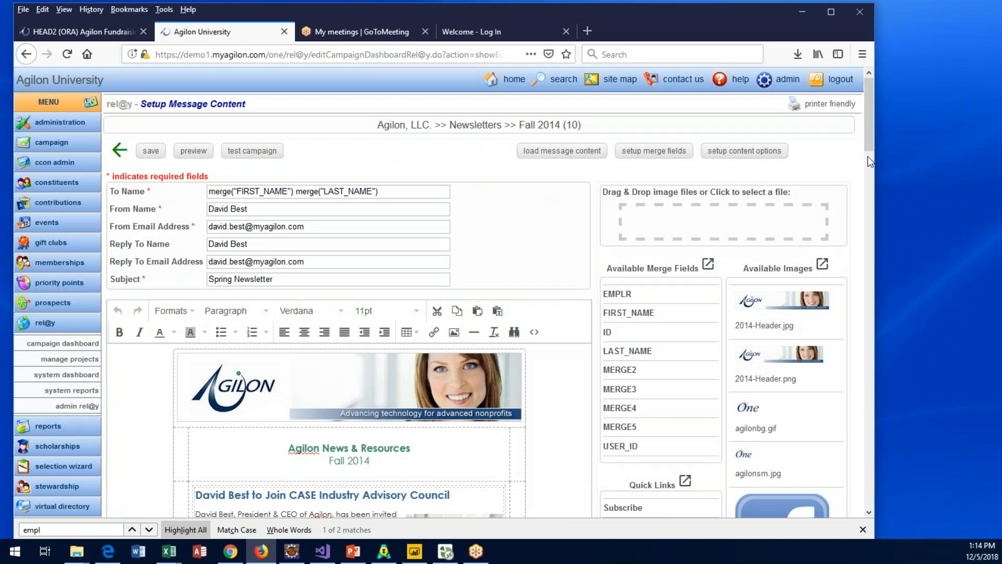
{"action": "left_click_drag", "start_coordinate": [868, 142], "coordinate": [872, 294]}
{"action": "left_click", "coordinate": [469, 303]}
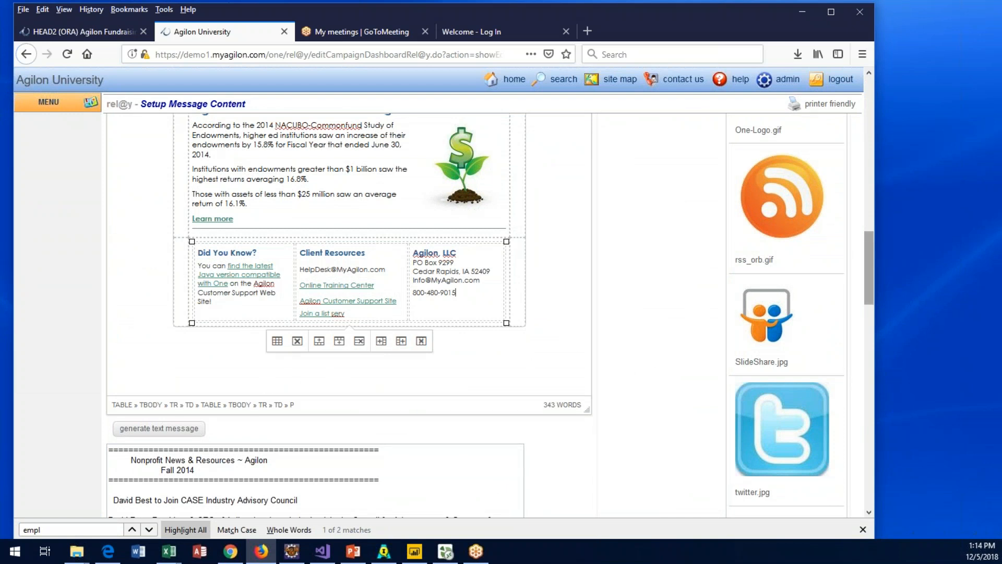
Examine the plain-text version of the Fall 2014 newsletter below the HTML editor, including its conditional merge code and event links.
{"action": "left_click_drag", "start_coordinate": [869, 244], "coordinate": [867, 280]}
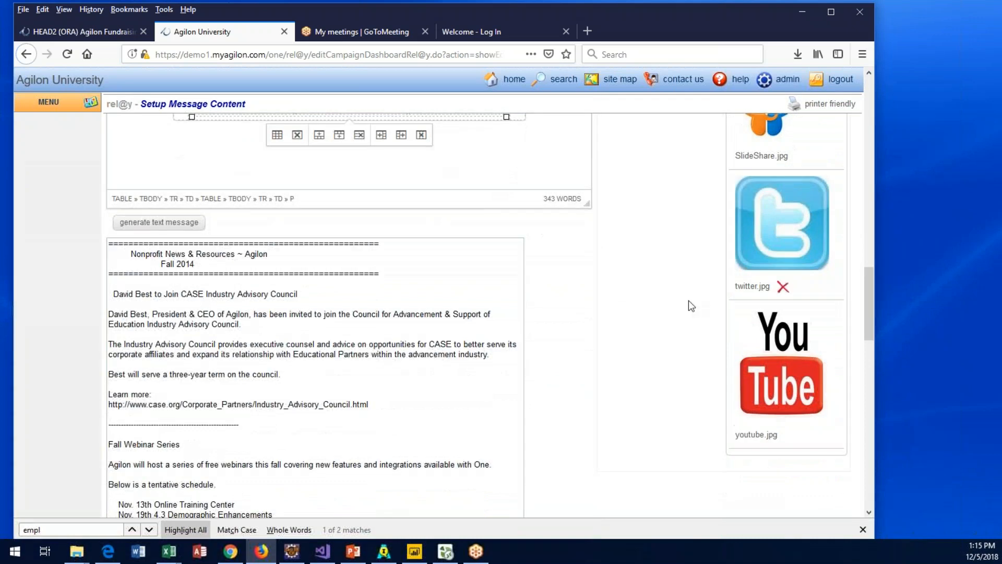
{"action": "left_click", "coordinate": [152, 224]}
{"action": "left_click", "coordinate": [359, 353]}
{"action": "scroll", "coordinate": [359, 353], "scroll_direction": "down", "scroll_amount": 3}
{"action": "scroll", "coordinate": [359, 353], "scroll_direction": "down", "scroll_amount": 3}
{"action": "scroll", "coordinate": [360, 353], "scroll_direction": "up", "scroll_amount": 7}
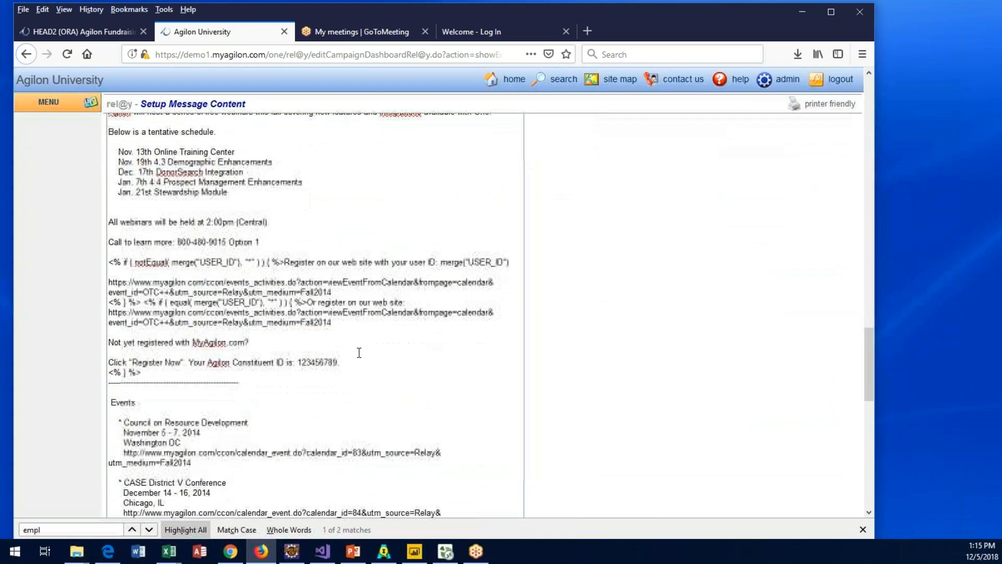
{"action": "scroll", "coordinate": [359, 353], "scroll_direction": "up", "scroll_amount": 1}
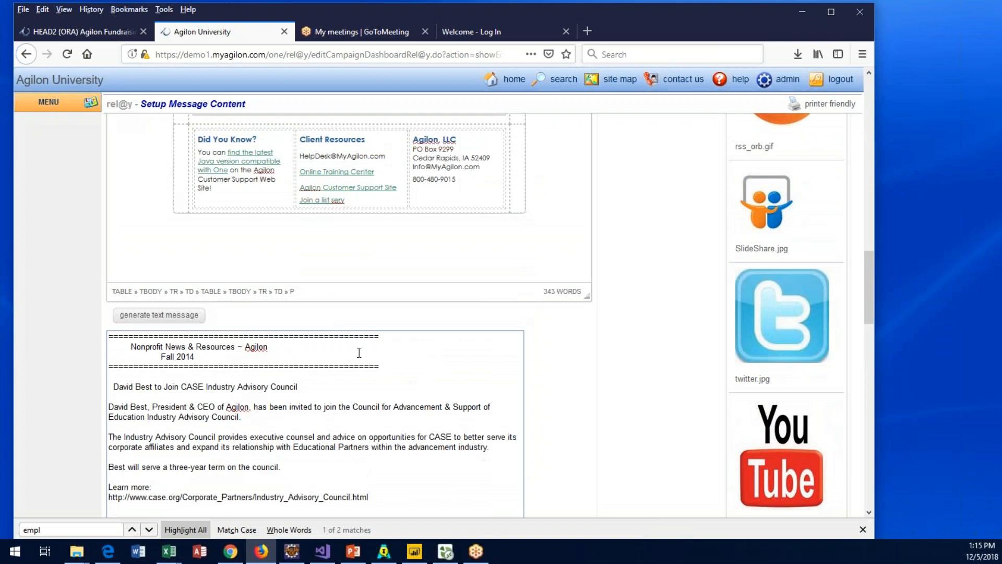
Look over the Fall 2014 message page between its plain-text version and the header fields and image upload area.
{"action": "scroll", "coordinate": [360, 353], "scroll_direction": "up", "scroll_amount": 2}
{"action": "scroll", "coordinate": [359, 353], "scroll_direction": "up", "scroll_amount": 8}
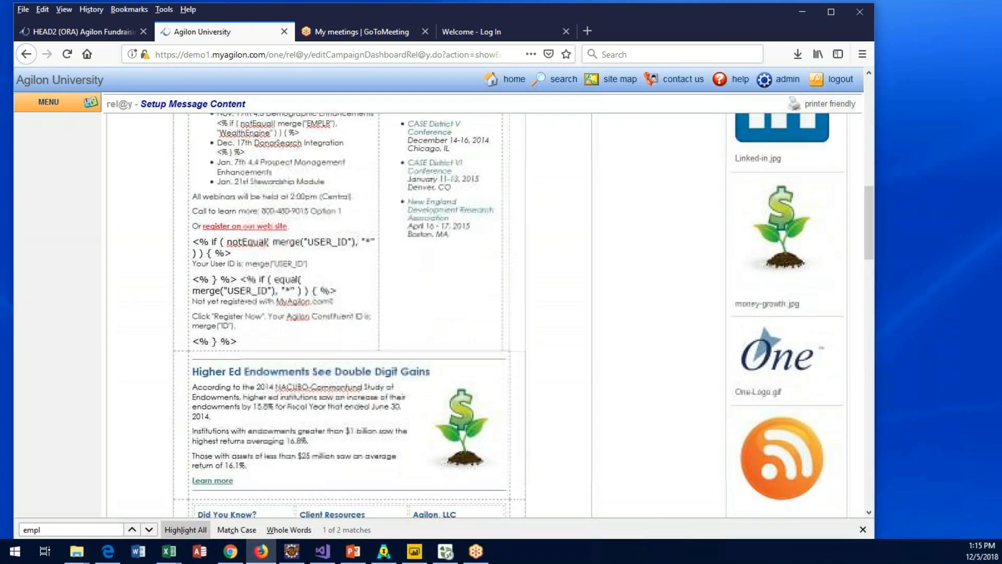
{"action": "scroll", "coordinate": [359, 352], "scroll_direction": "up", "scroll_amount": 2}
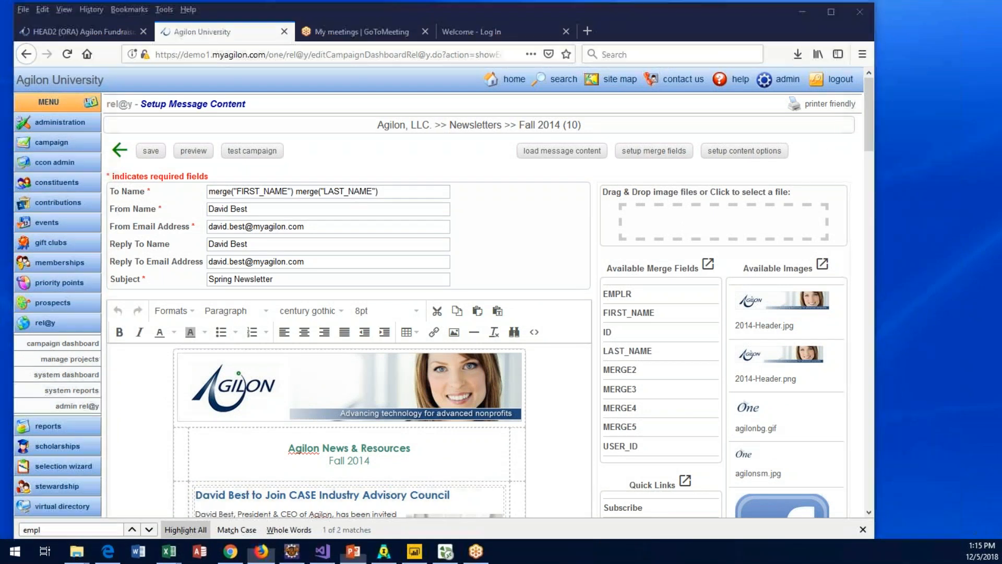
{"action": "scroll", "coordinate": [357, 184], "scroll_direction": "down", "scroll_amount": 20}
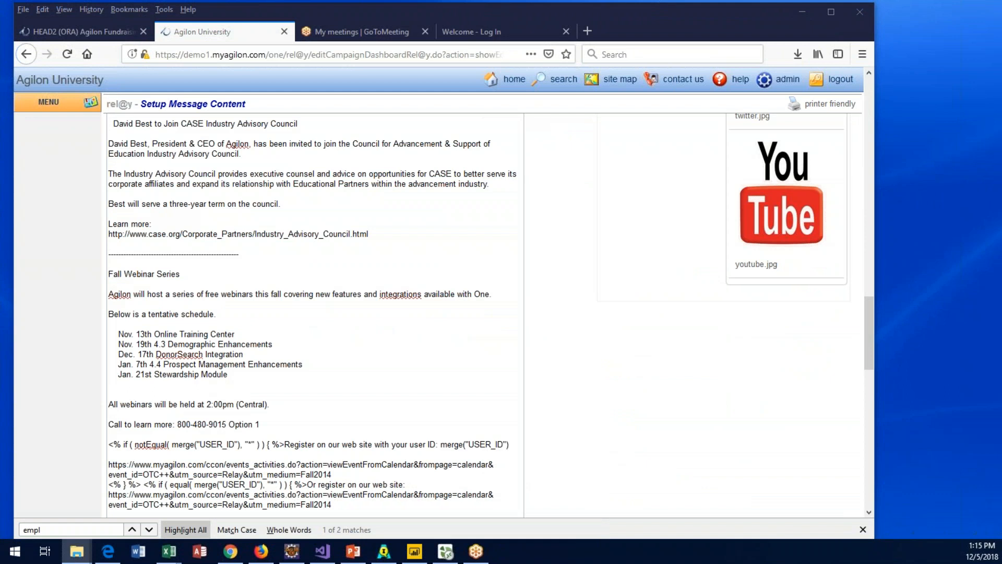
{"action": "scroll", "coordinate": [751, 229], "scroll_direction": "up", "scroll_amount": 10}
{"action": "scroll", "coordinate": [753, 232], "scroll_direction": "up", "scroll_amount": 10}
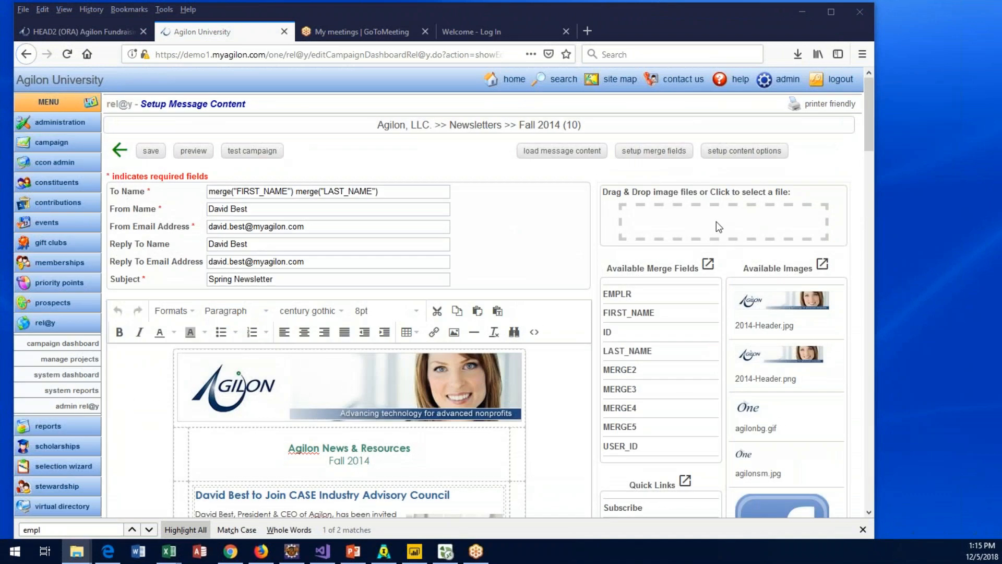
{"action": "scroll", "coordinate": [716, 222], "scroll_direction": "down", "scroll_amount": 20}
{"action": "left_click_drag", "start_coordinate": [866, 303], "coordinate": [875, 71]}
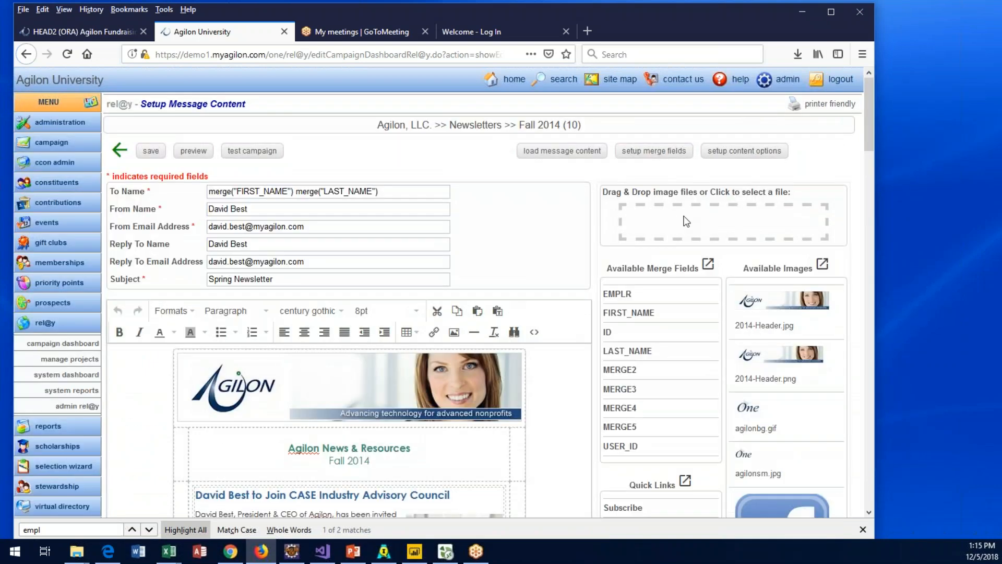
Check the image file chooser, close it without a selection, and upload Bee Hive.gif to the campaign's available images.
{"action": "left_click", "coordinate": [726, 221]}
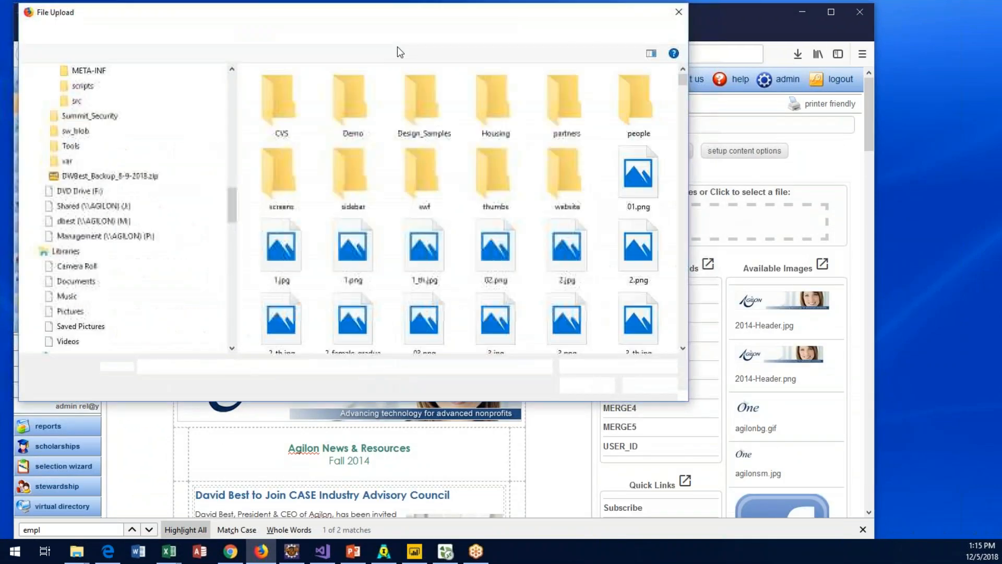
{"action": "left_click", "coordinate": [684, 12]}
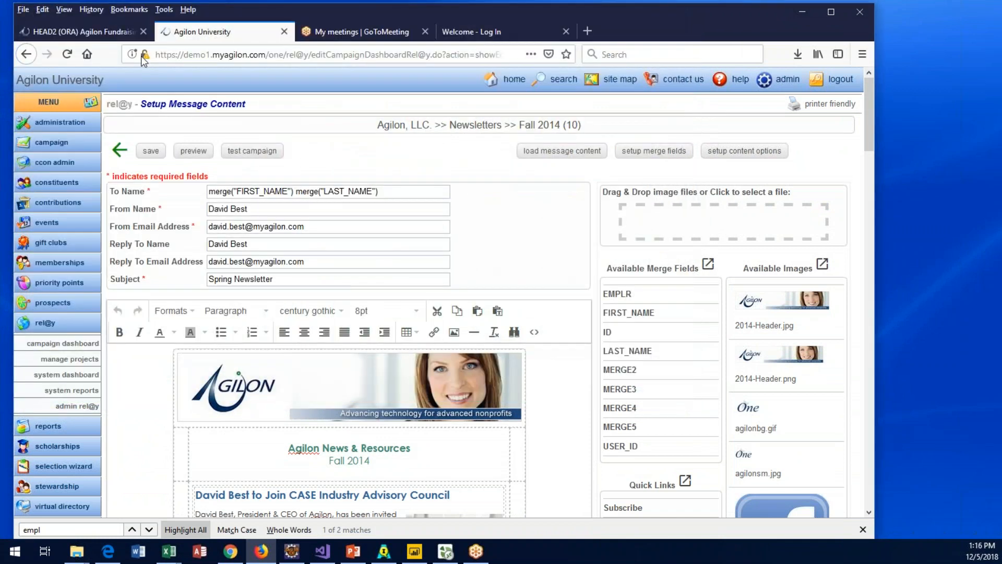
{"action": "left_click_drag", "start_coordinate": [0, 318], "coordinate": [702, 223]}
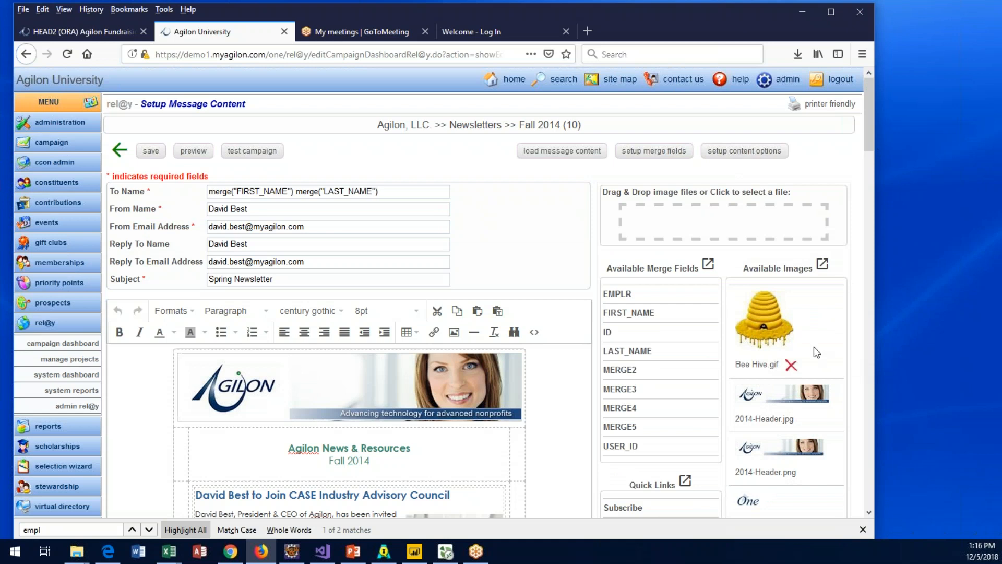
Delete 2014-Header.jpg from the campaign's available images and confirm the deletion.
{"action": "left_click_drag", "start_coordinate": [867, 131], "coordinate": [874, 154]}
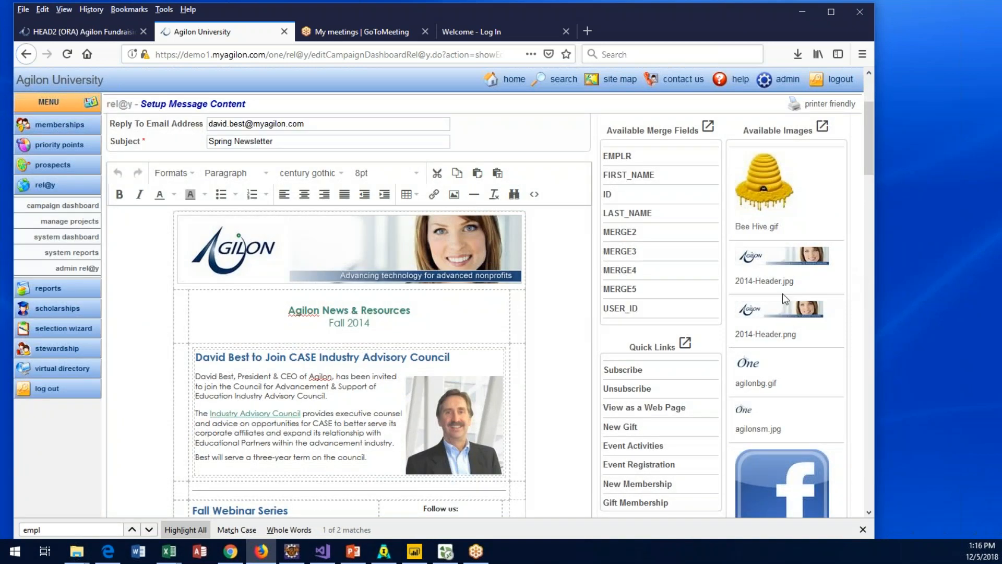
{"action": "left_click", "coordinate": [807, 282]}
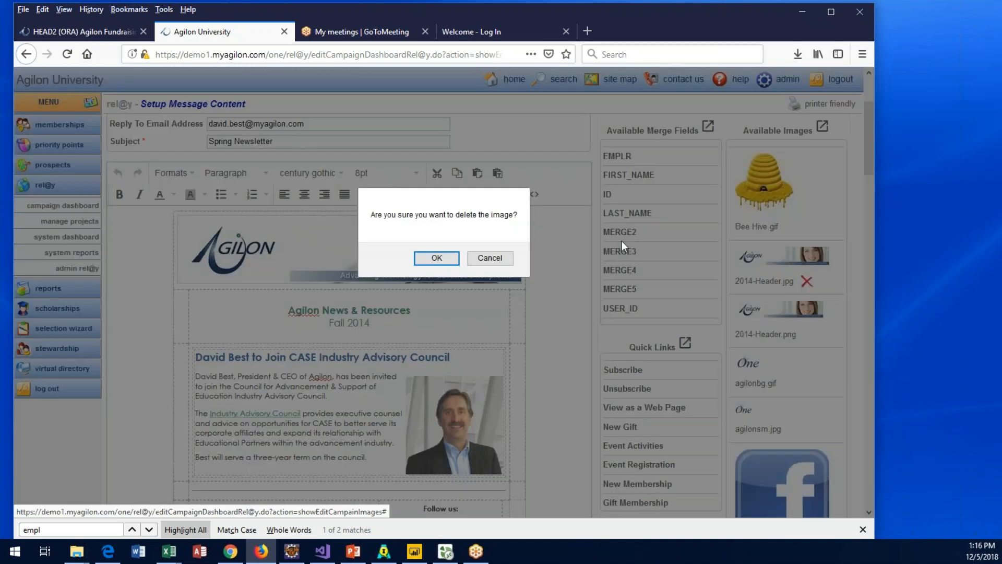
{"action": "left_click", "coordinate": [425, 261]}
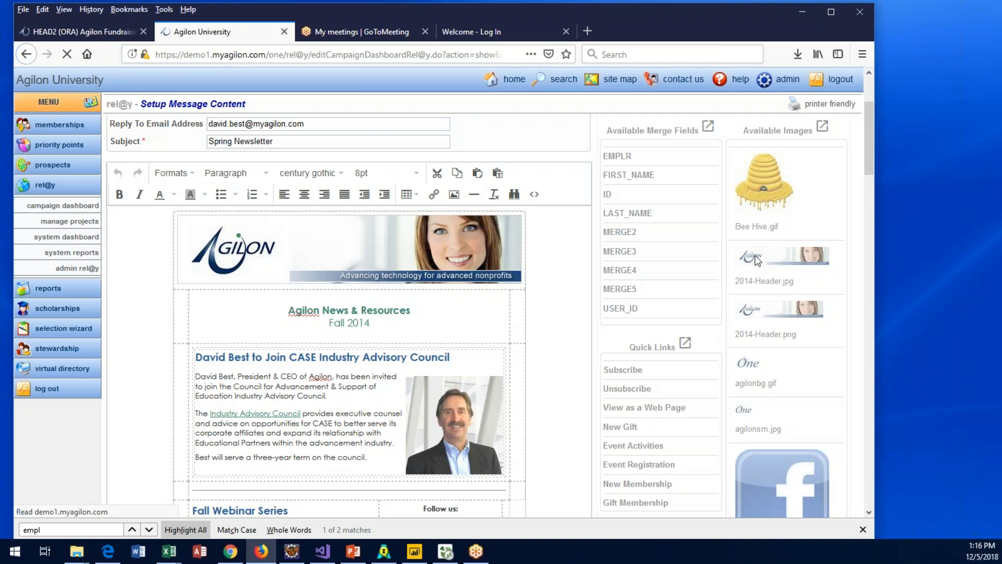
{"action": "mouse_move", "coordinate": [792, 368]}
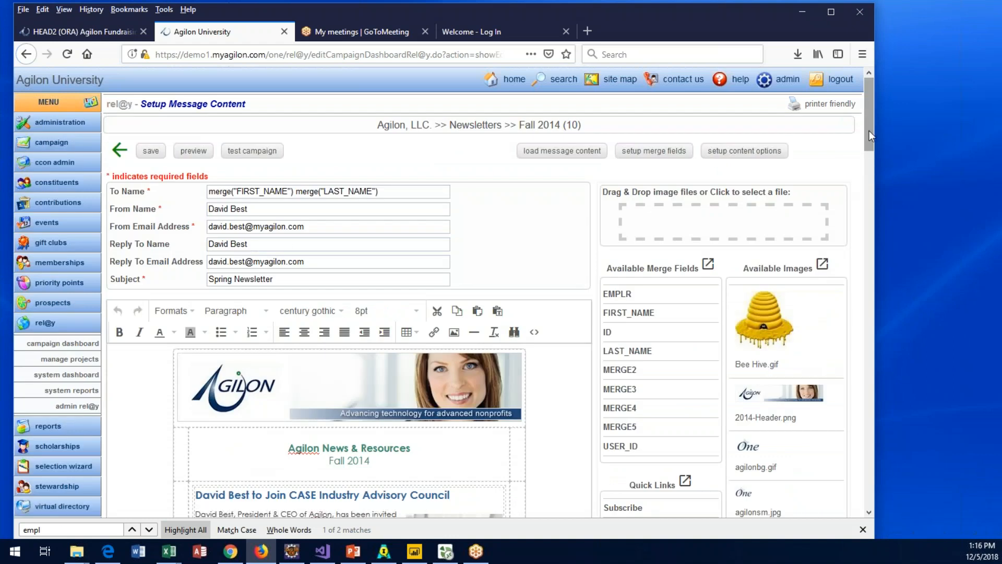
Insert the Bee Hive.gif image into the newsletter heading on its own line below "Fall 2014".
{"action": "left_click_drag", "start_coordinate": [869, 131], "coordinate": [867, 152]}
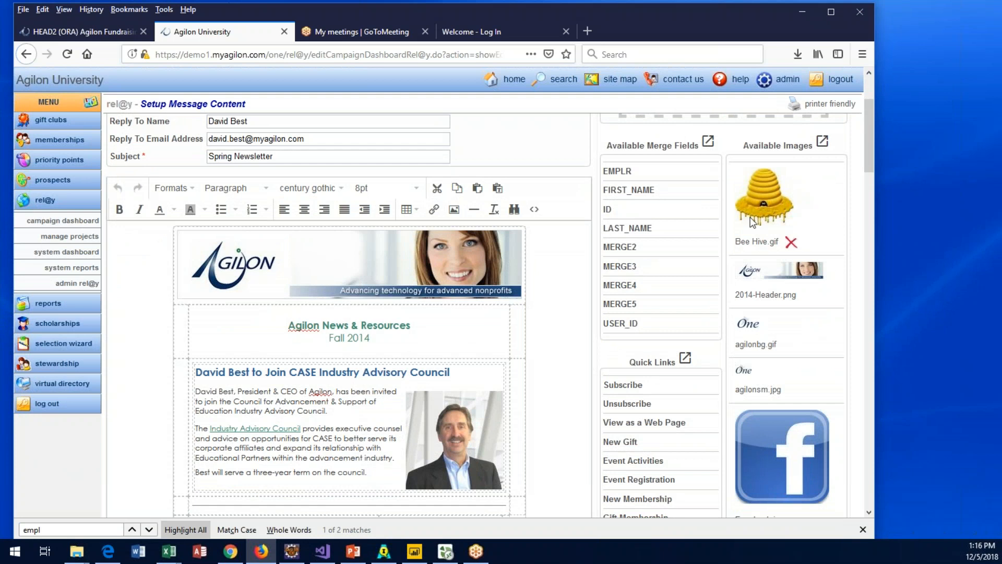
{"action": "left_click_drag", "start_coordinate": [757, 208], "coordinate": [392, 343]}
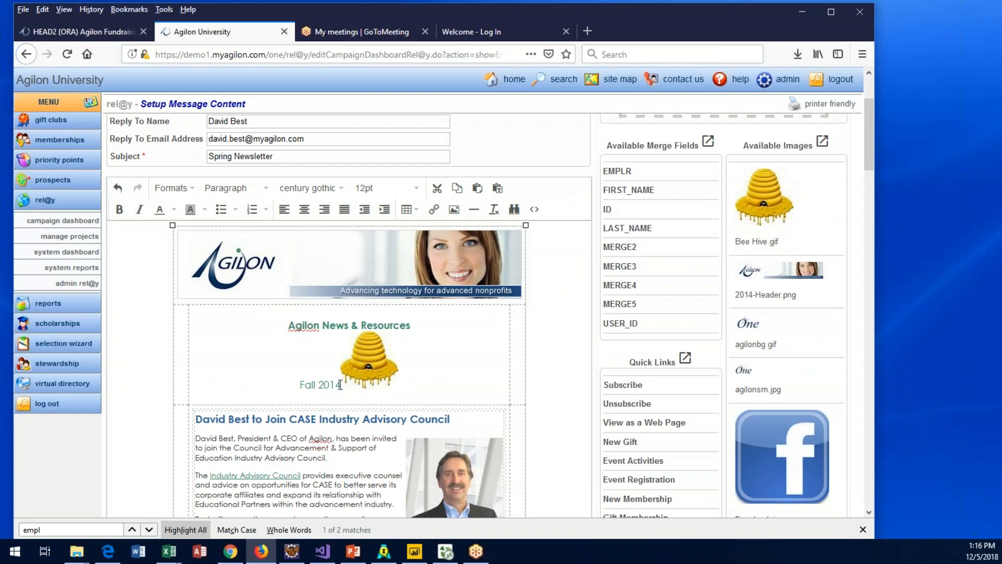
{"action": "key", "text": "Return"}
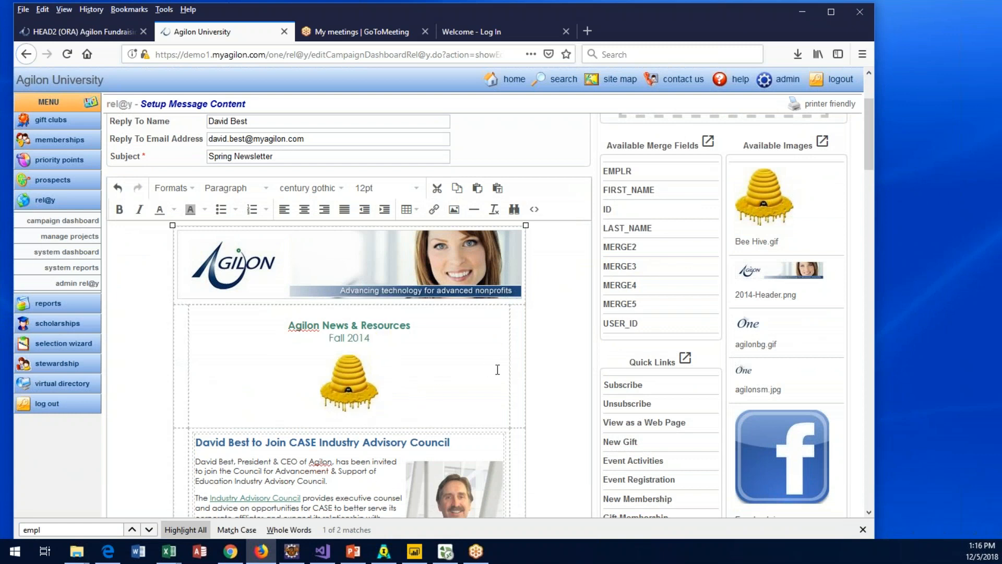
View the general and advanced image properties of the bee hive picture and close them unchanged.
{"action": "left_click", "coordinate": [358, 384]}
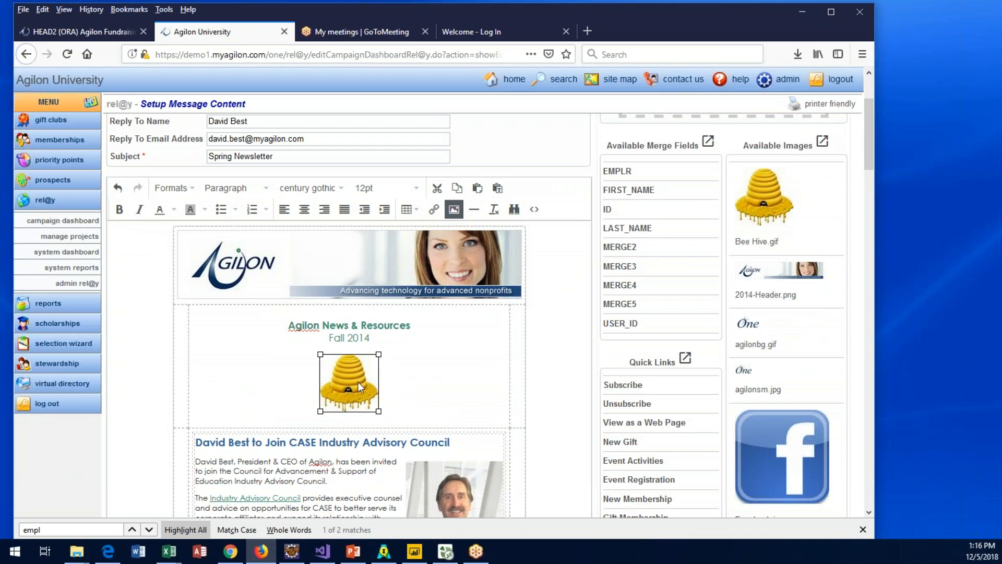
{"action": "left_click", "coordinate": [454, 209]}
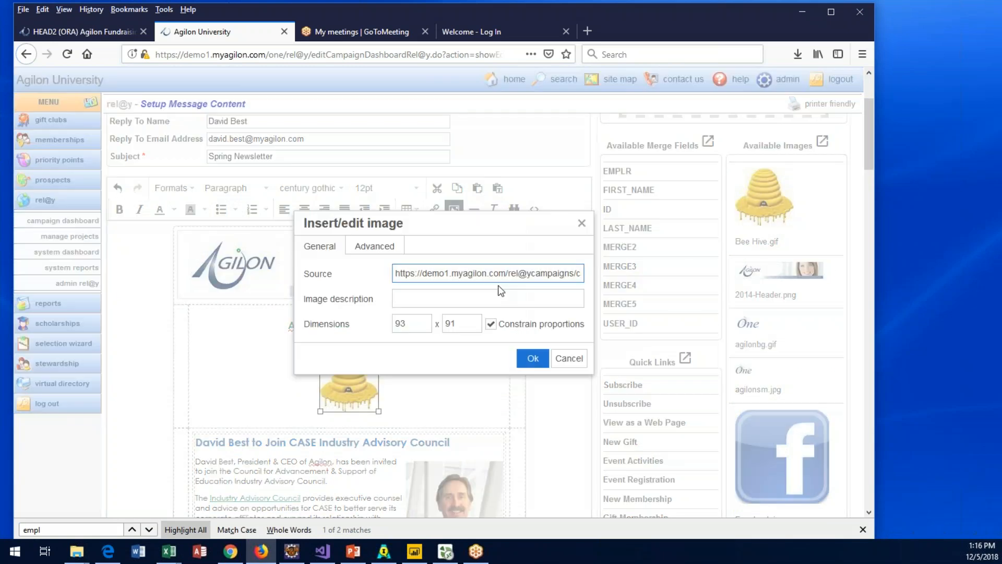
{"action": "left_click", "coordinate": [365, 249]}
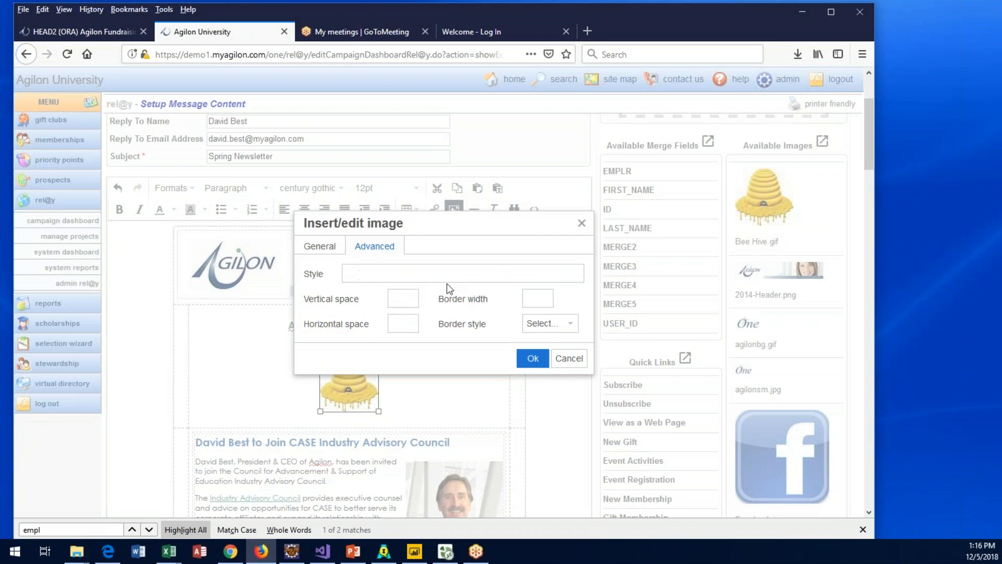
{"action": "left_click", "coordinate": [568, 360]}
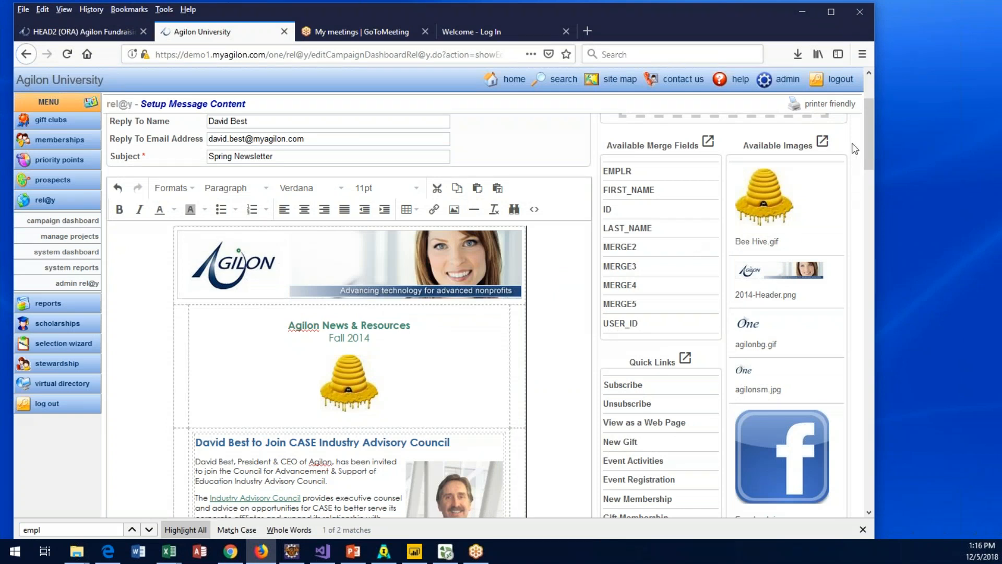
Try to open the merge field setup, dismiss the notice, and save the newsletter's message content.
{"action": "scroll", "coordinate": [870, 121], "scroll_direction": "up", "scroll_amount": 3}
{"action": "left_click_drag", "start_coordinate": [870, 120], "coordinate": [873, 109]}
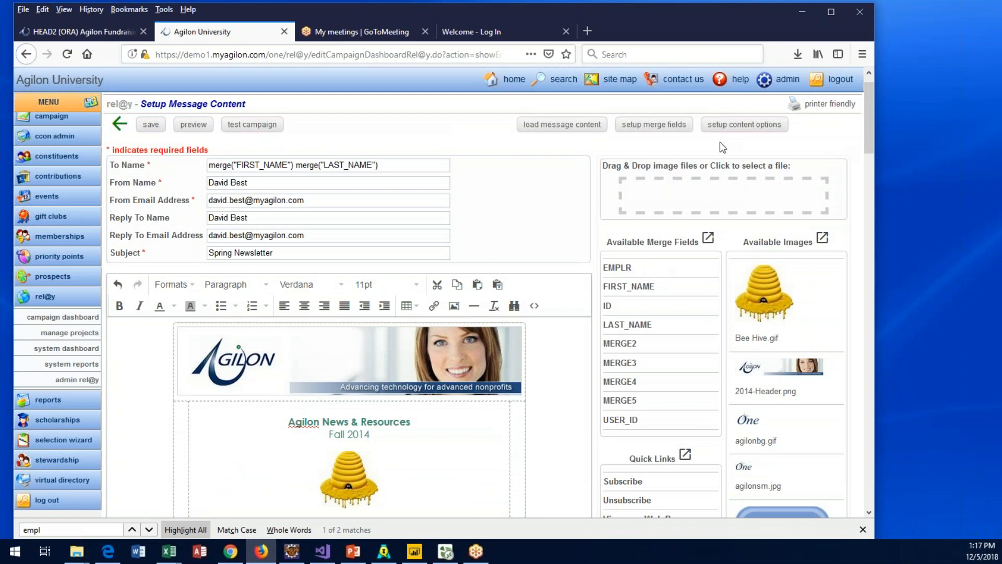
{"action": "left_click", "coordinate": [656, 124]}
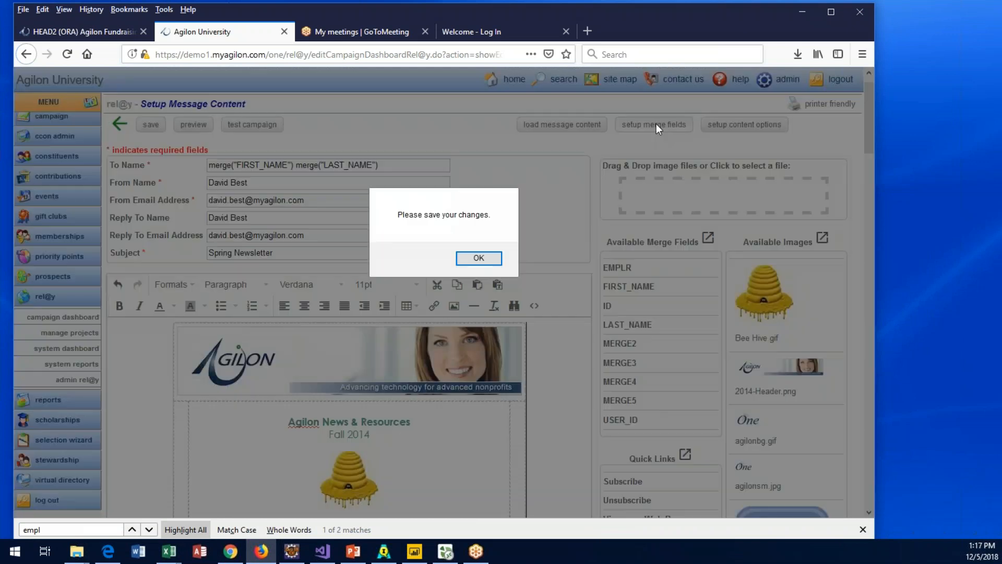
{"action": "left_click", "coordinate": [487, 260]}
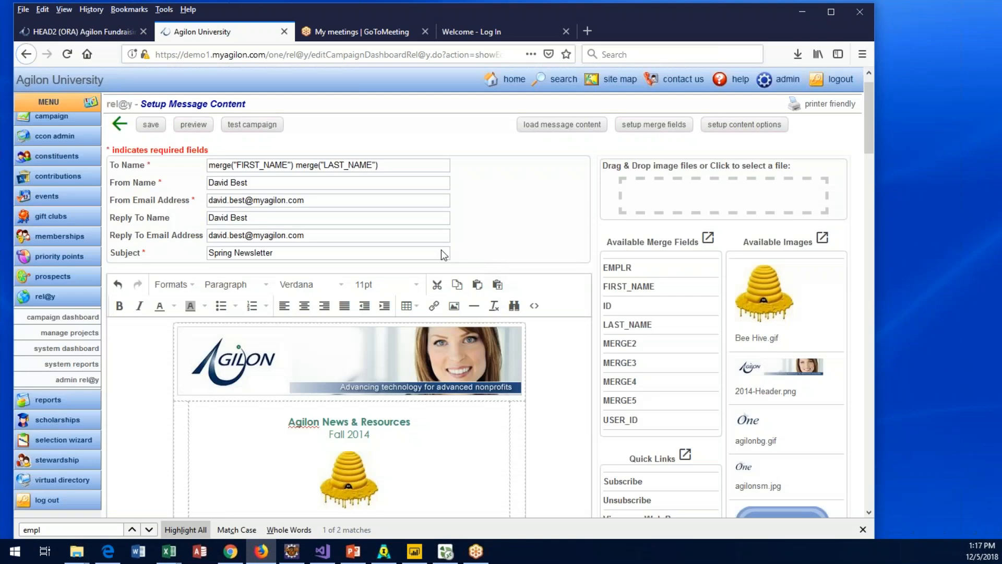
{"action": "left_click", "coordinate": [151, 124]}
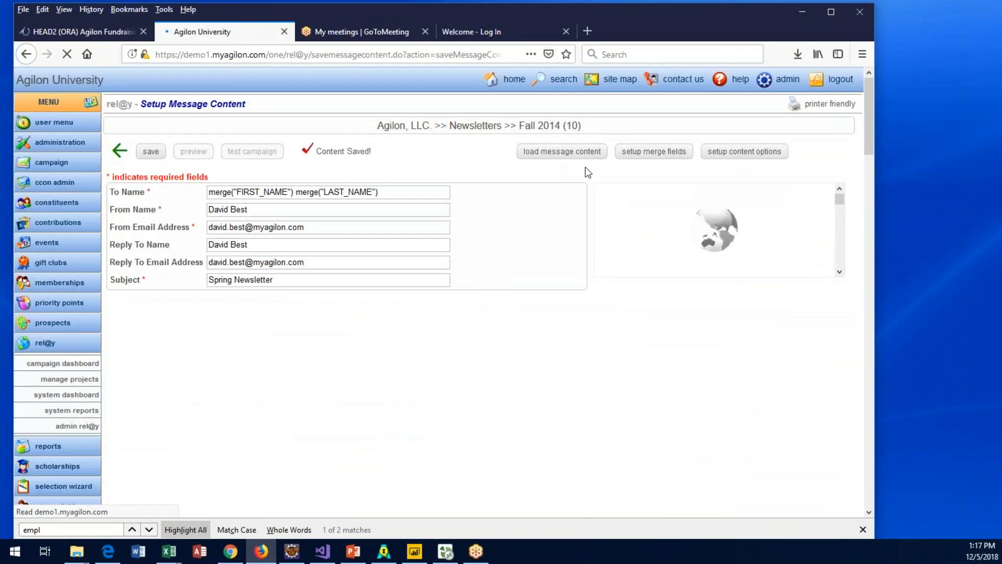
Review the merge field setup, including the user-defined merge fields in the message, and close it unchanged.
{"action": "left_click", "coordinate": [668, 155]}
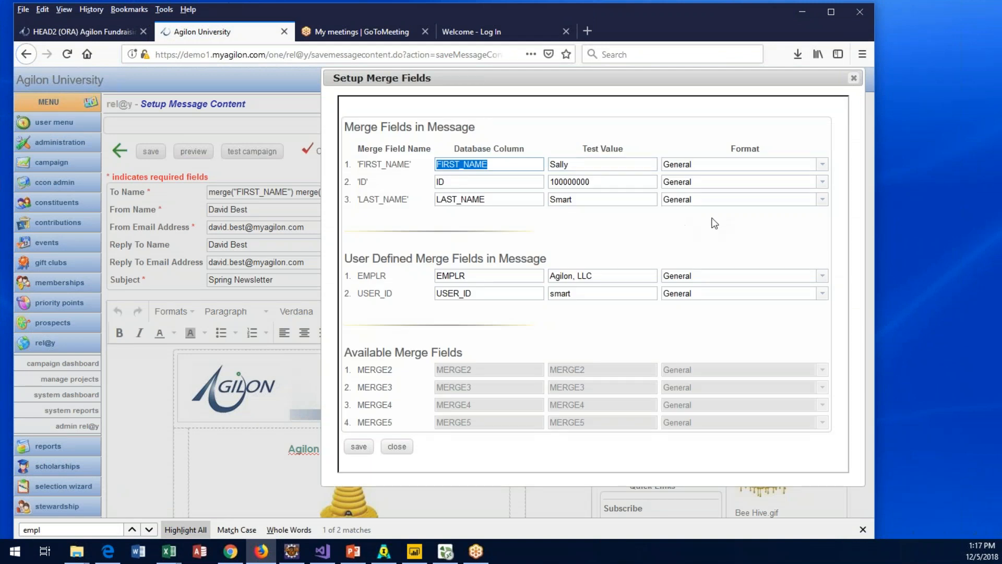
{"action": "left_click_drag", "start_coordinate": [346, 257], "coordinate": [451, 259]}
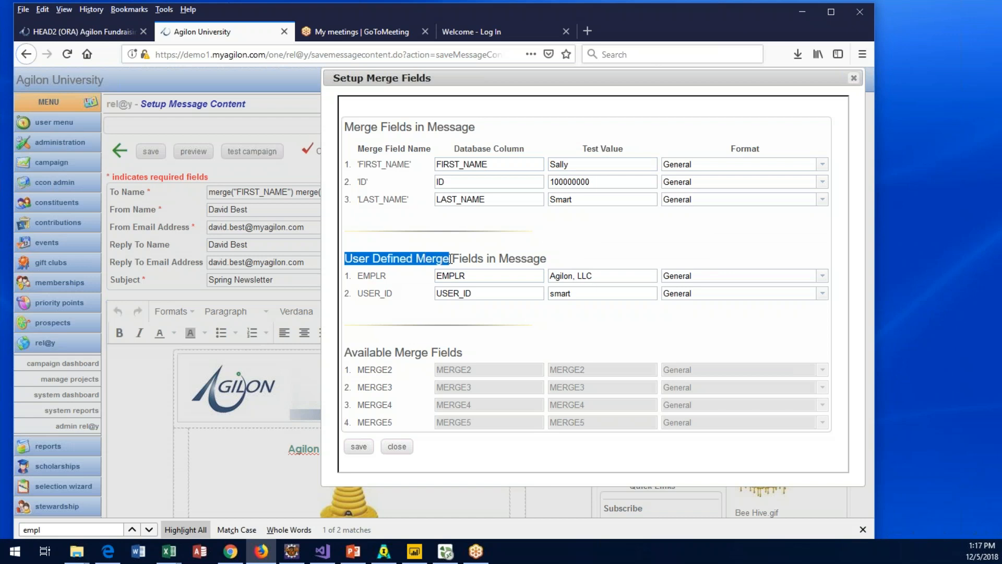
{"action": "left_click", "coordinate": [575, 256]}
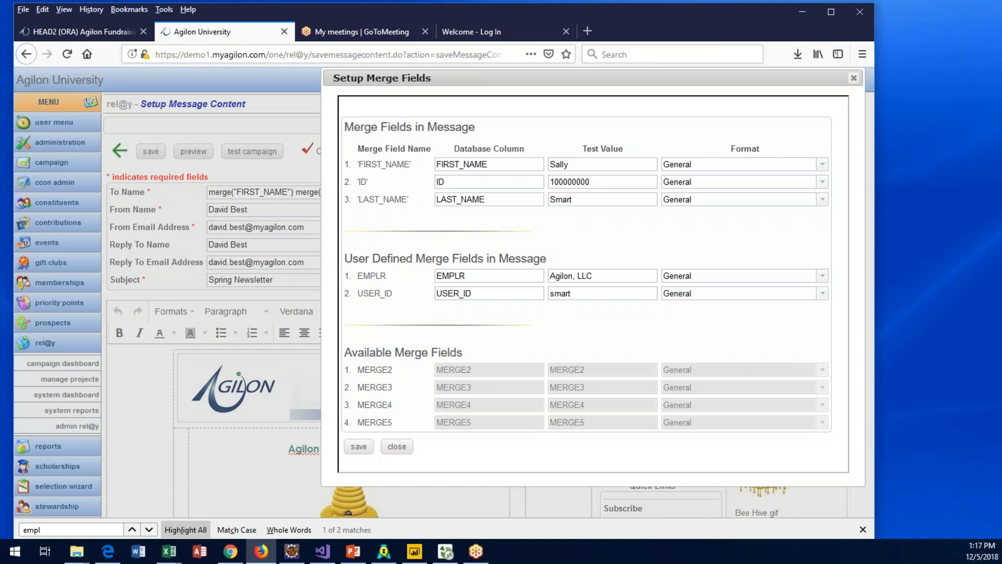
{"action": "left_click", "coordinate": [854, 78]}
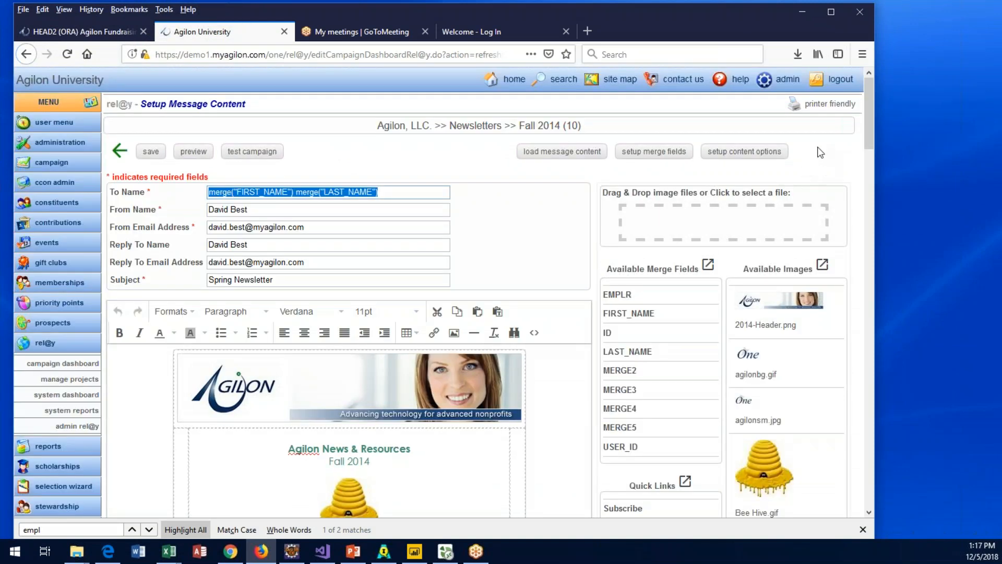
Set Include View as Web Page Link to Yes in the content options, save, and check the link in the message preview.
{"action": "left_click", "coordinate": [741, 153]}
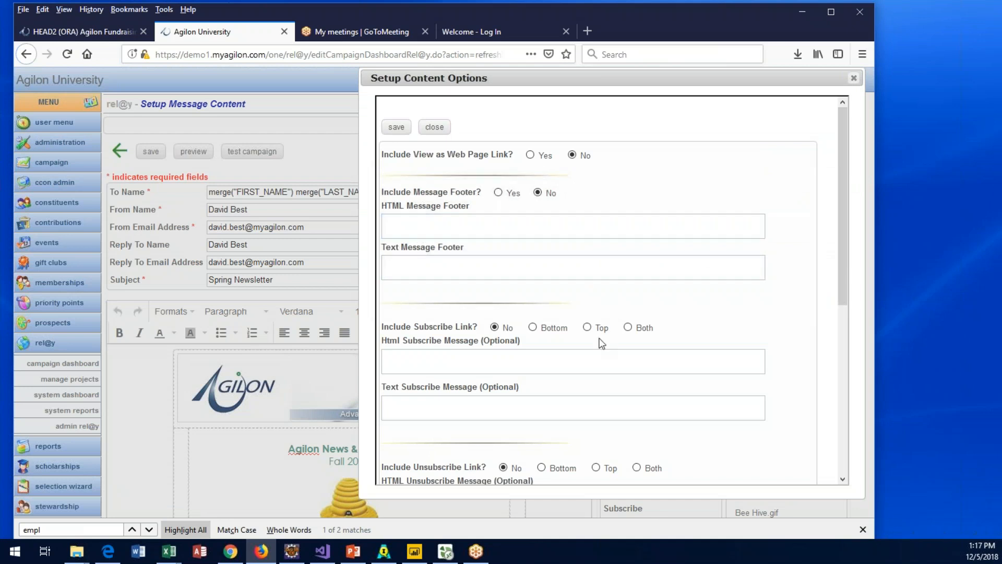
{"action": "left_click_drag", "start_coordinate": [846, 215], "coordinate": [851, 145]}
{"action": "left_click", "coordinate": [530, 156]}
{"action": "left_click", "coordinate": [397, 128]}
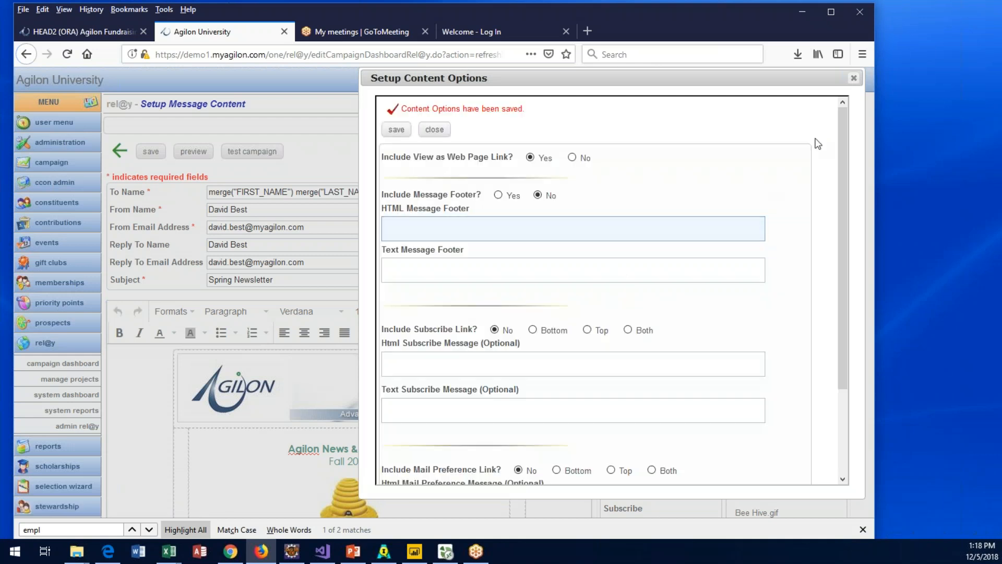
{"action": "left_click", "coordinate": [853, 78]}
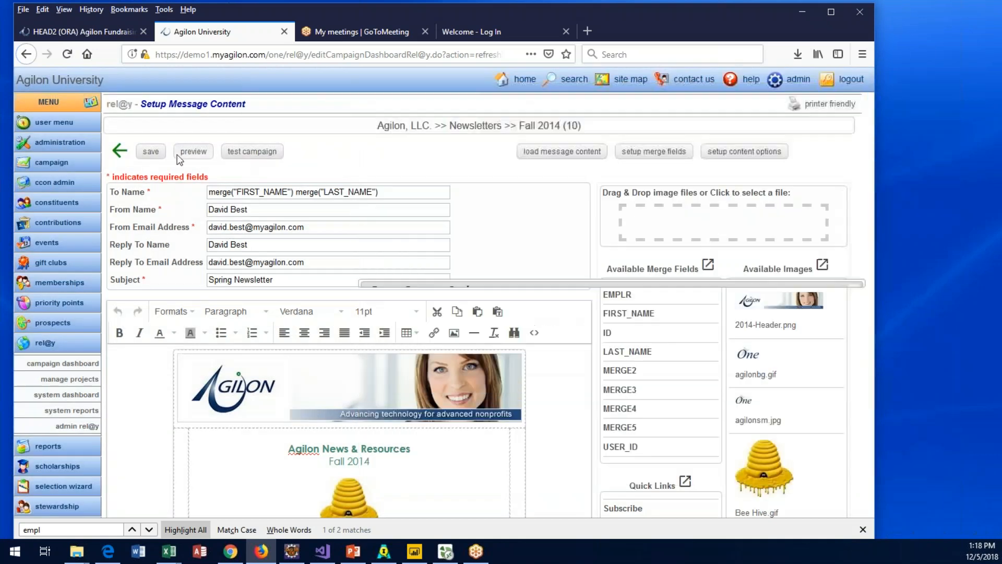
{"action": "left_click", "coordinate": [190, 151]}
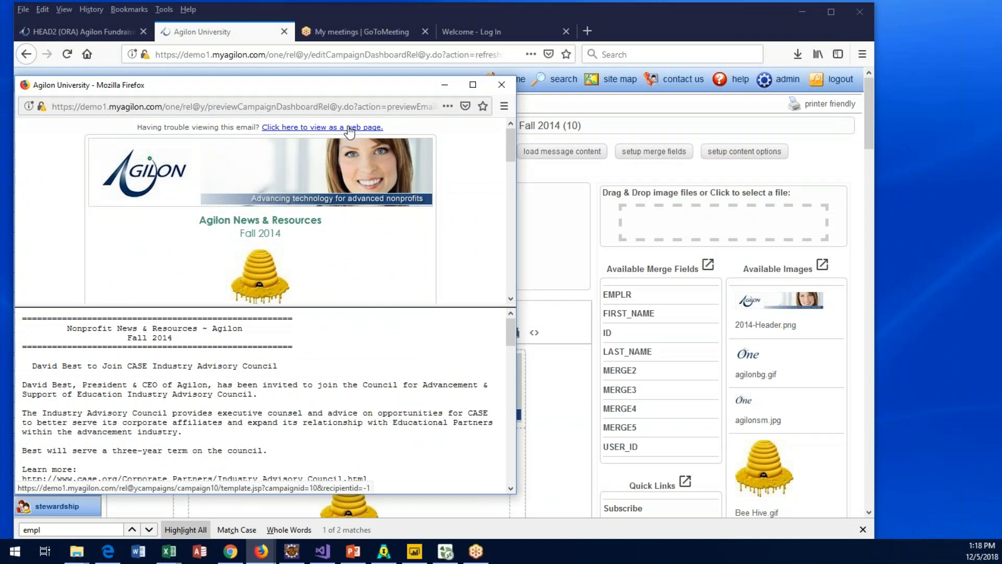
{"action": "left_click", "coordinate": [502, 84]}
Set Include View as Web Page Link back to No in the content options, save, and close them.
{"action": "left_click", "coordinate": [749, 153]}
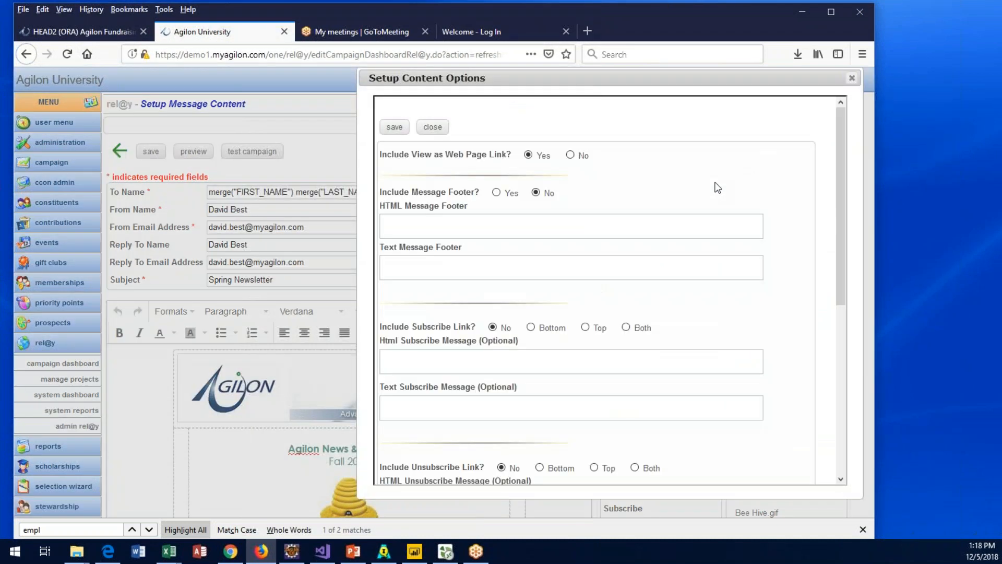
{"action": "left_click", "coordinate": [569, 155]}
{"action": "left_click", "coordinate": [400, 129]}
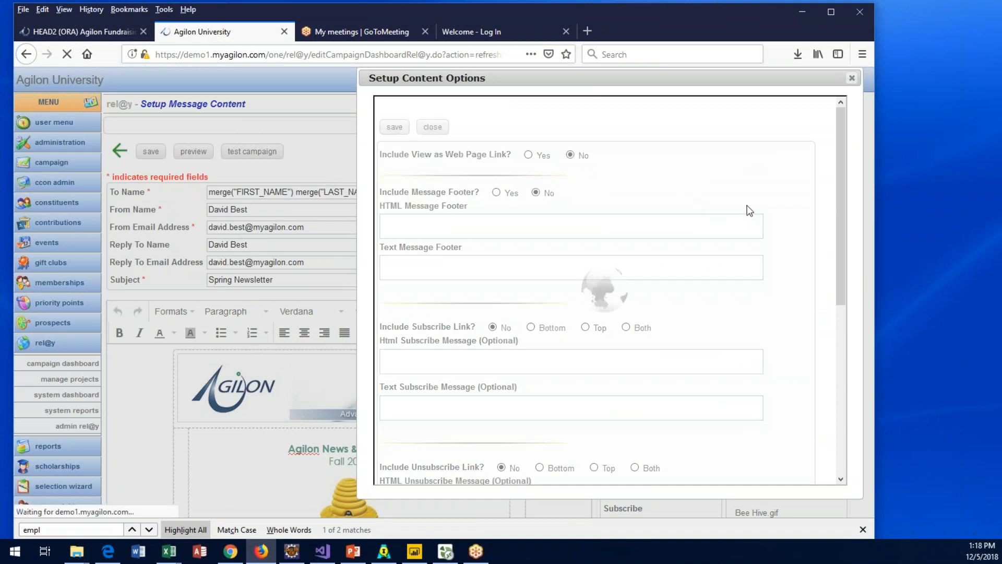
{"action": "left_click", "coordinate": [852, 78]}
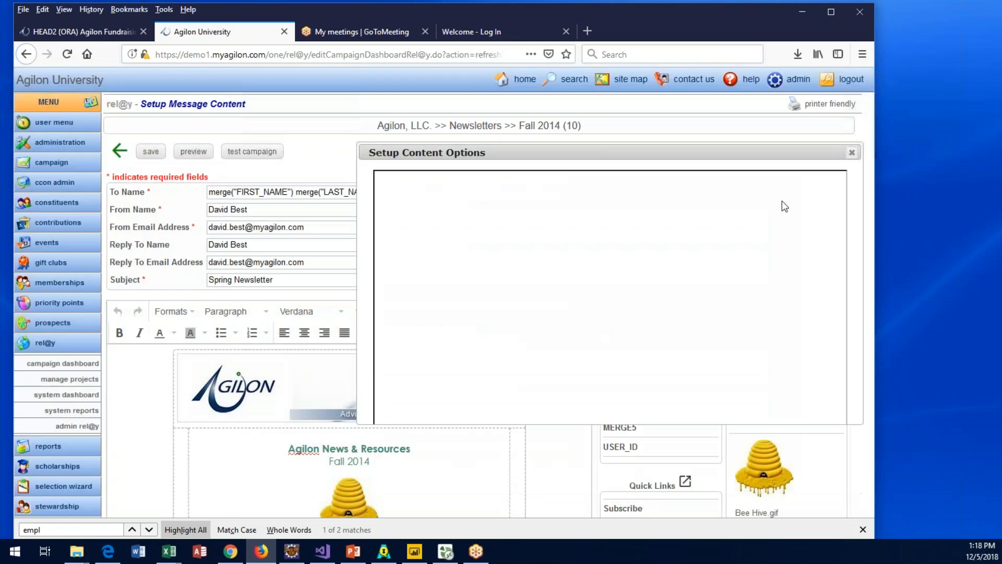
Insert the View as a Web Page quick link just below the newsletter's header banner and save the message content.
{"action": "left_click_drag", "start_coordinate": [870, 117], "coordinate": [872, 143]}
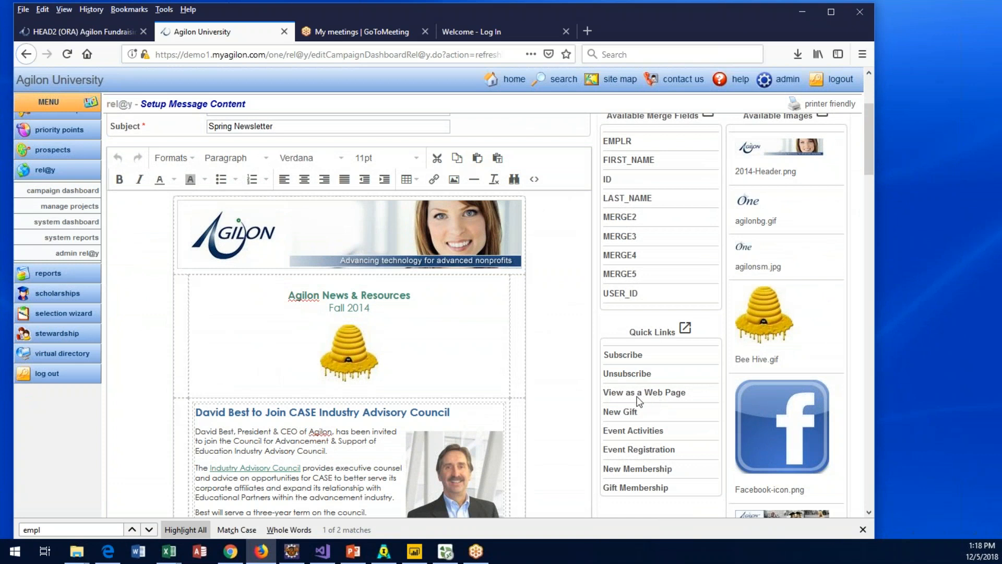
{"action": "left_click_drag", "start_coordinate": [666, 398], "coordinate": [266, 193]}
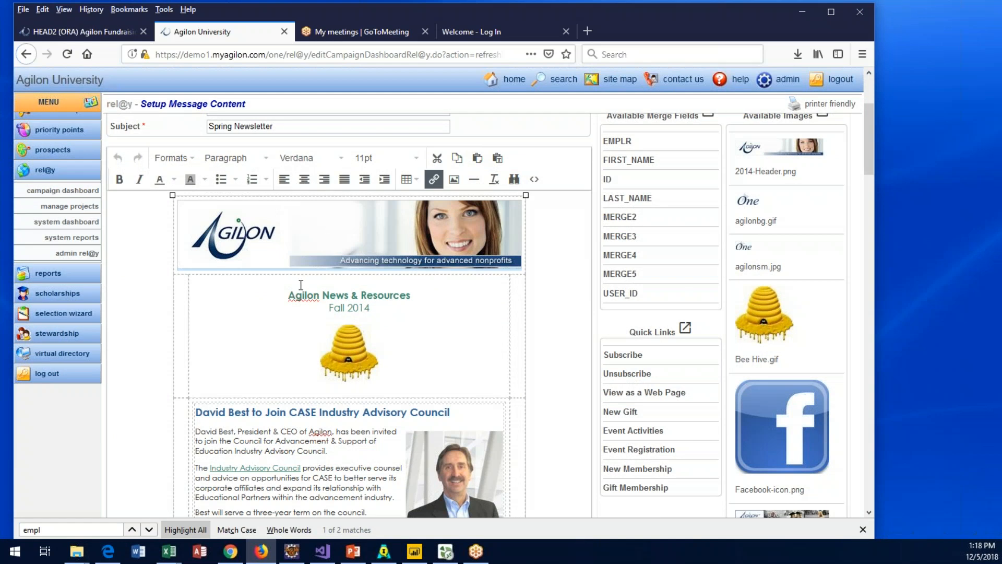
{"action": "left_click_drag", "start_coordinate": [630, 397], "coordinate": [522, 219]}
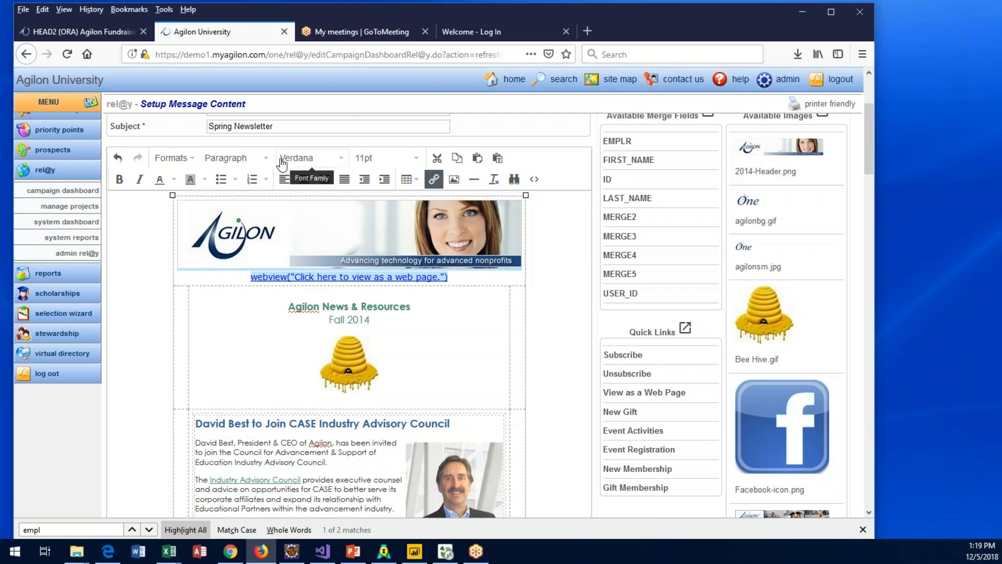
{"action": "scroll", "coordinate": [275, 158], "scroll_direction": "up", "scroll_amount": 3}
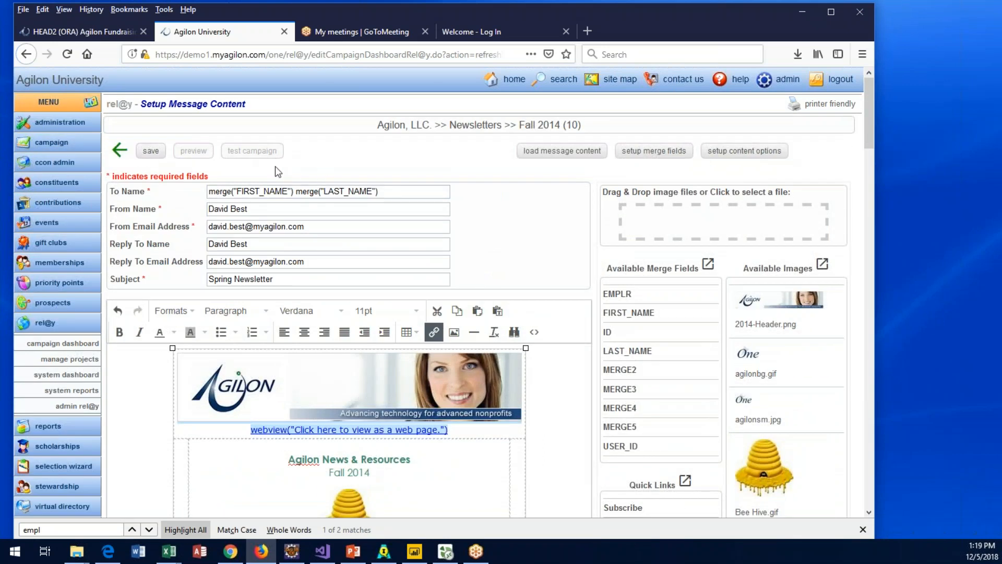
{"action": "left_click", "coordinate": [156, 150]}
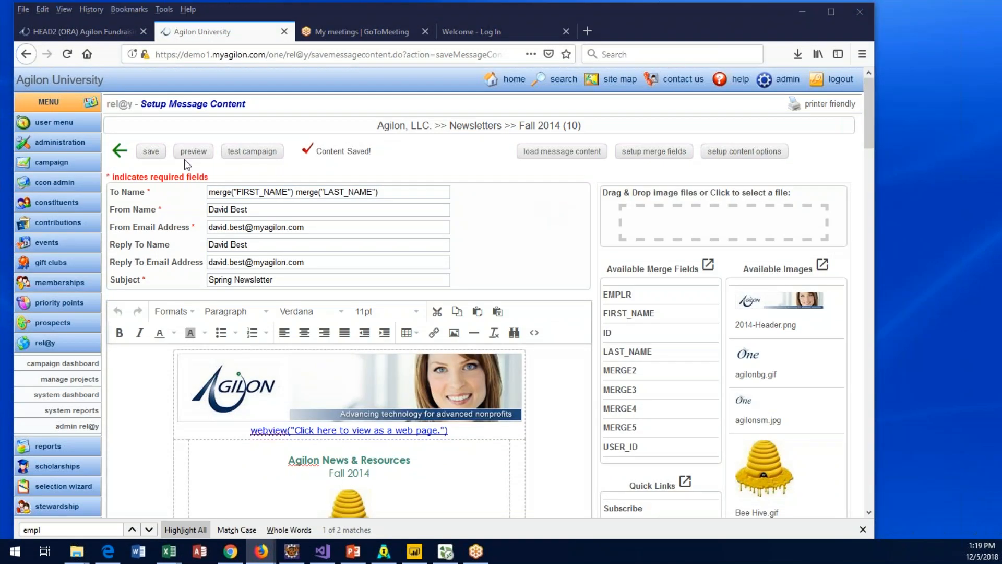
Preview the message to check the web page link under the header banner, and close the preview.
{"action": "left_click", "coordinate": [185, 154]}
{"action": "left_click_drag", "start_coordinate": [250, 86], "coordinate": [331, 94]}
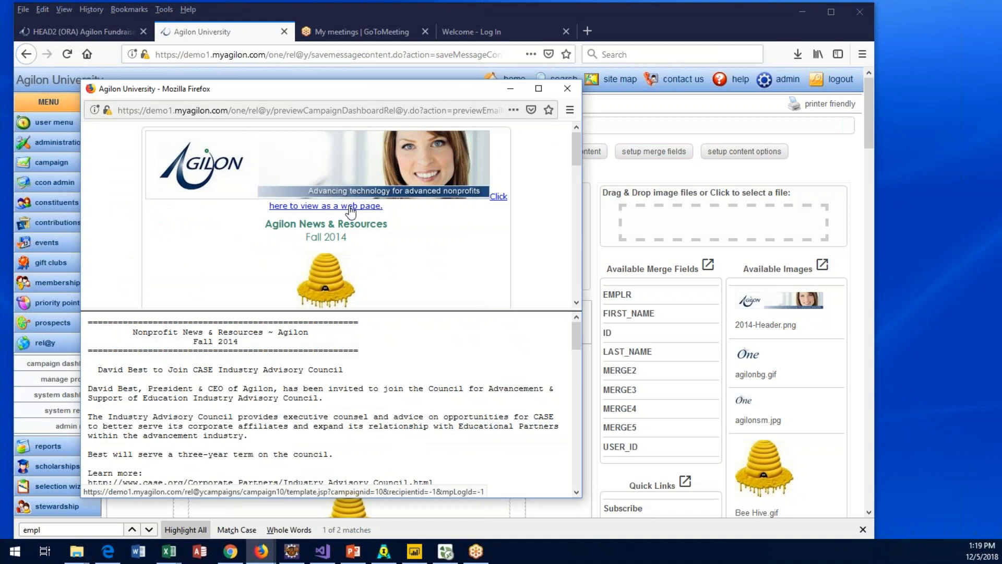
{"action": "left_click", "coordinate": [569, 89]}
Insert the New Gift quick link on its own line below the beehive image in the newsletter.
{"action": "left_click_drag", "start_coordinate": [869, 114], "coordinate": [870, 149]}
{"action": "mouse_move", "coordinate": [752, 292]}
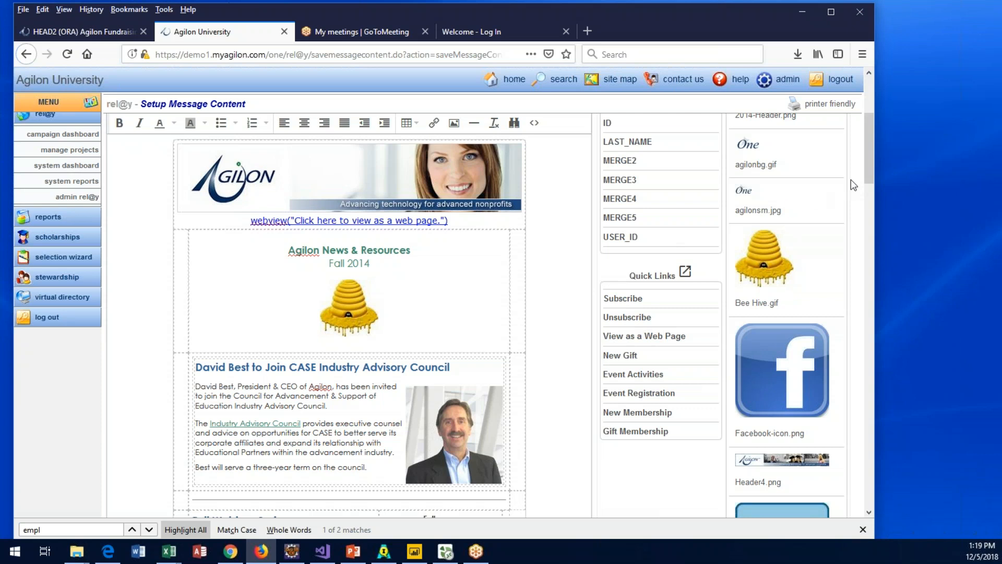
{"action": "left_click_drag", "start_coordinate": [870, 161], "coordinate": [875, 113]}
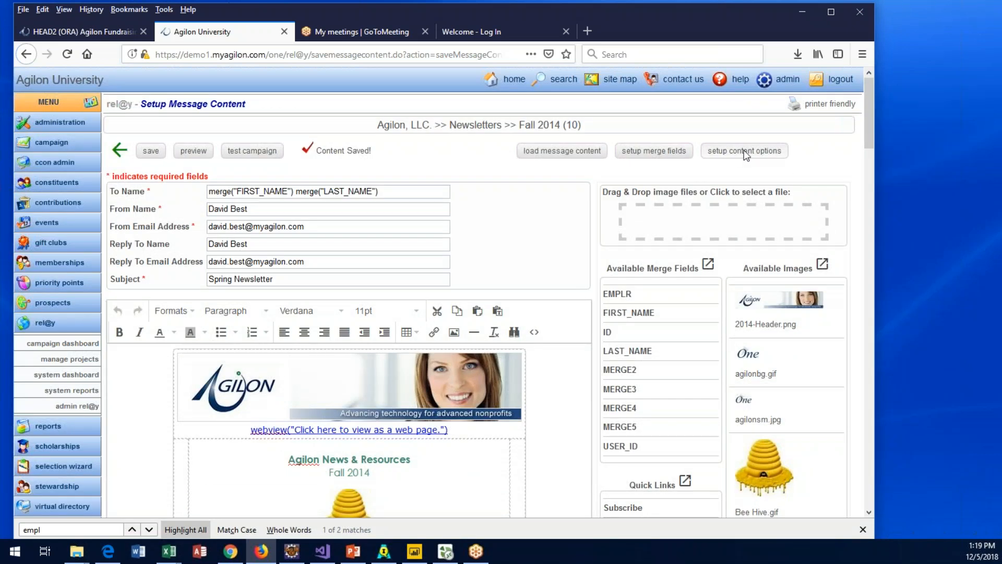
{"action": "left_click_drag", "start_coordinate": [869, 142], "coordinate": [866, 167]}
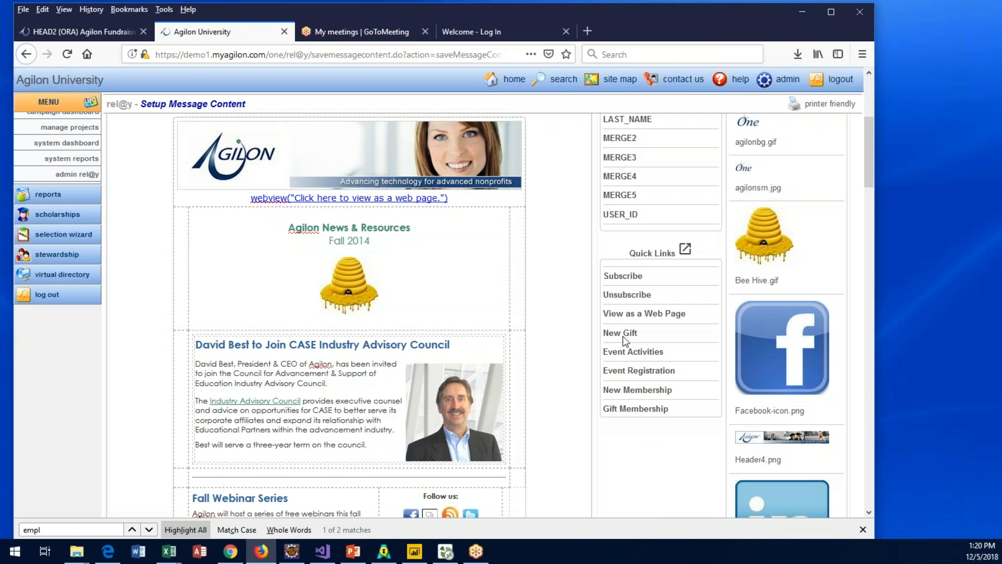
{"action": "left_click_drag", "start_coordinate": [627, 338], "coordinate": [433, 329]}
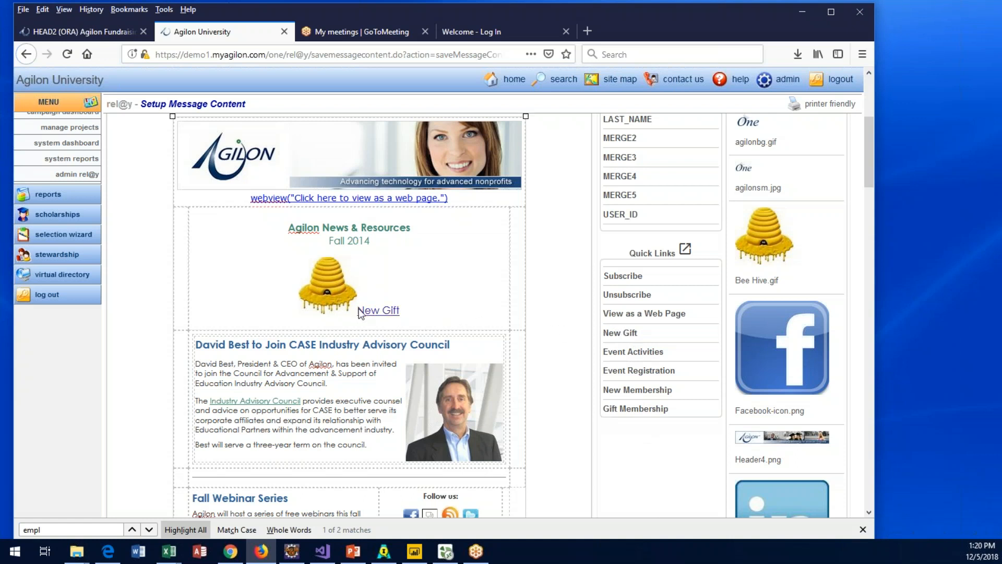
{"action": "left_click_drag", "start_coordinate": [358, 312], "coordinate": [395, 332]}
{"action": "left_click", "coordinate": [395, 332]}
{"action": "key", "text": "Return"}
Set the amount parameter in the New Gift link's URL to 250 and save the message content.
{"action": "triple_click", "coordinate": [355, 334]}
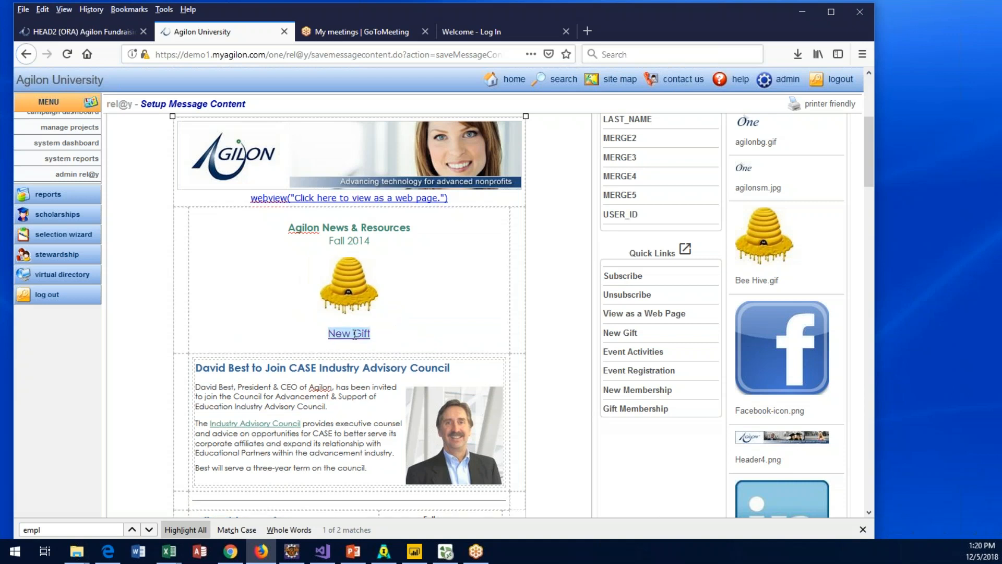
{"action": "scroll", "coordinate": [419, 217], "scroll_direction": "up", "scroll_amount": 2}
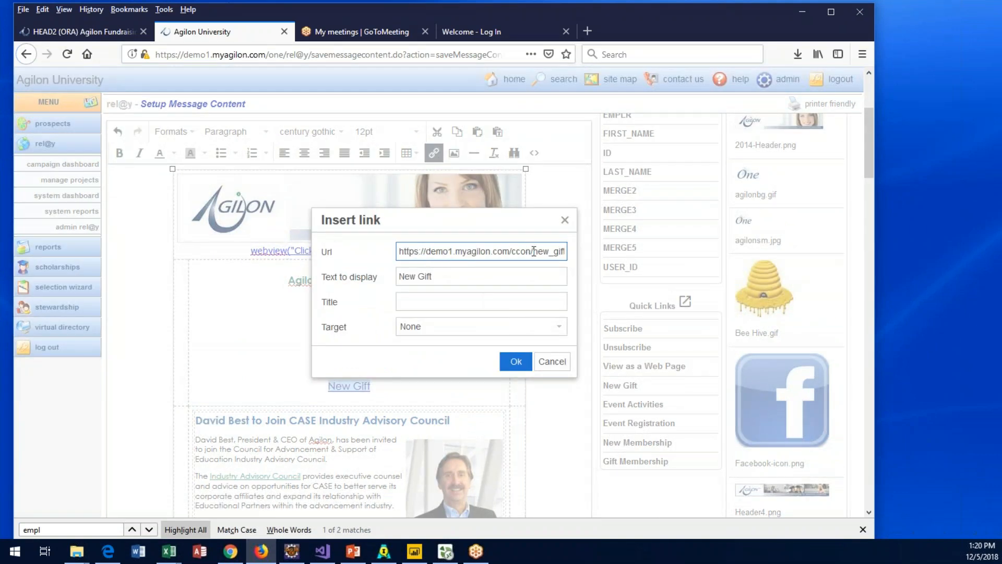
{"action": "left_click_drag", "start_coordinate": [532, 251], "coordinate": [585, 249]}
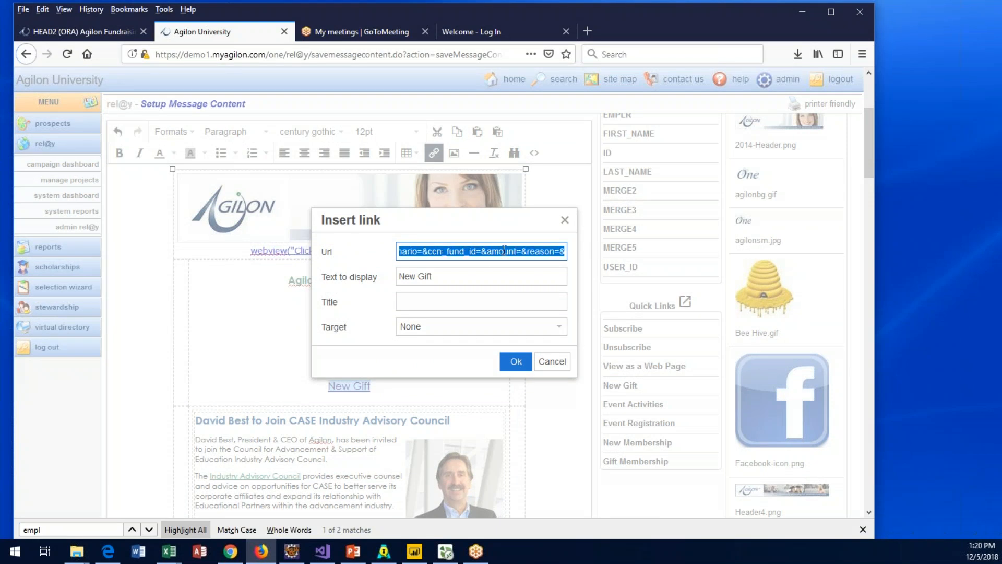
{"action": "left_click", "coordinate": [530, 249]}
{"action": "left_click", "coordinate": [523, 252]}
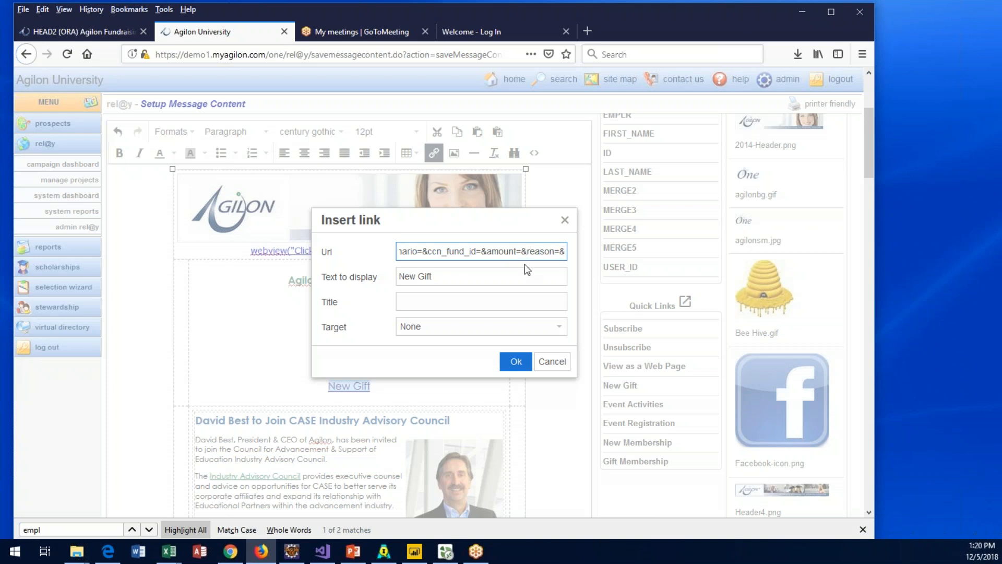
{"action": "type", "text": "250"}
{"action": "left_click", "coordinate": [514, 361]}
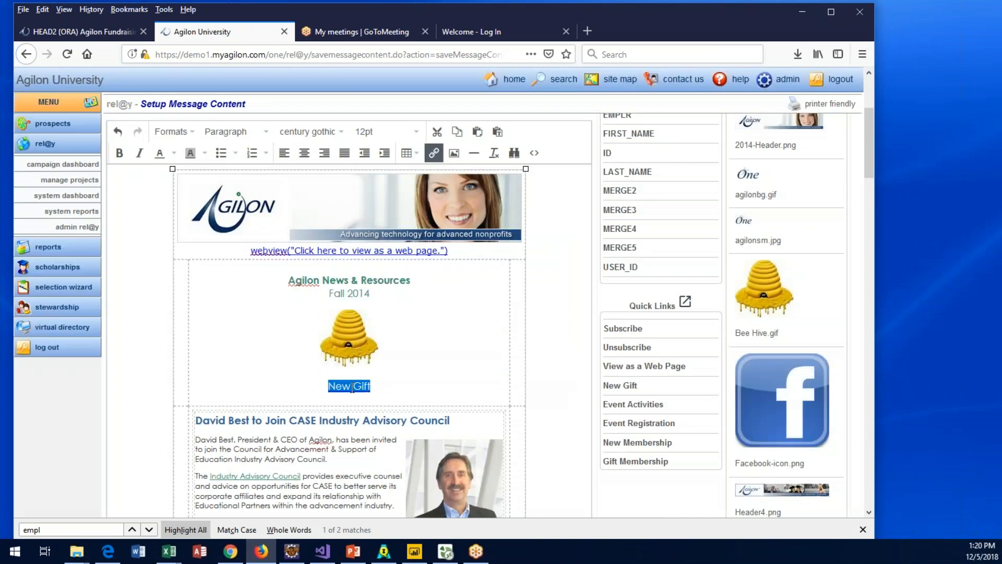
{"action": "scroll", "coordinate": [438, 327], "scroll_direction": "up", "scroll_amount": 5}
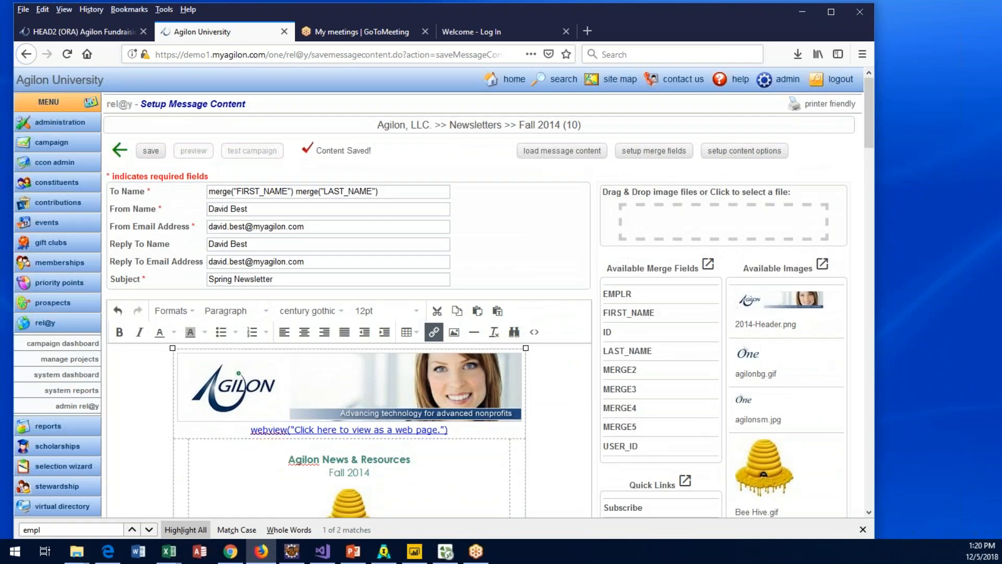
{"action": "left_click", "coordinate": [158, 151]}
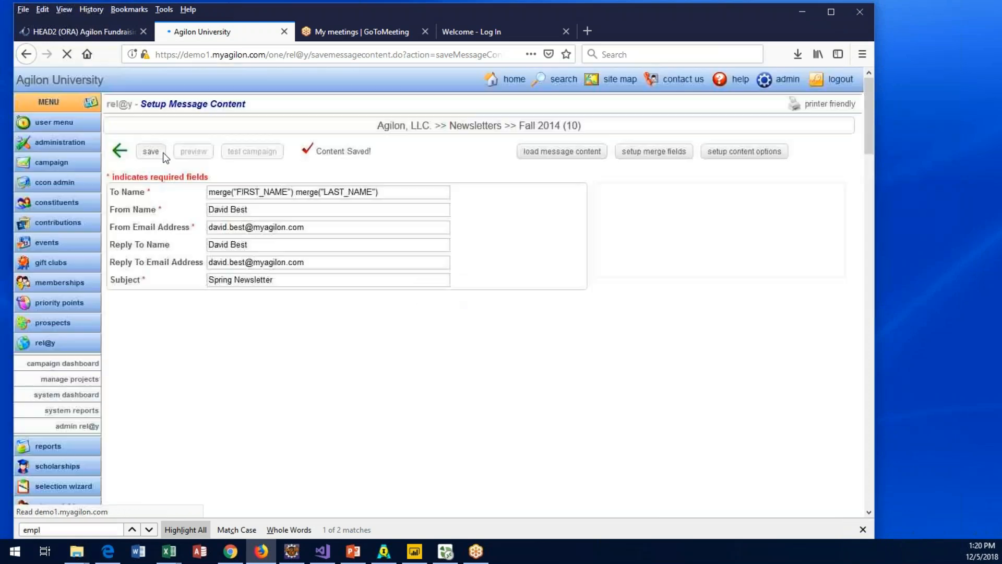
Preview the message, follow the New Gift link, and examine the gift amount options on the giving page.
{"action": "left_click", "coordinate": [190, 153]}
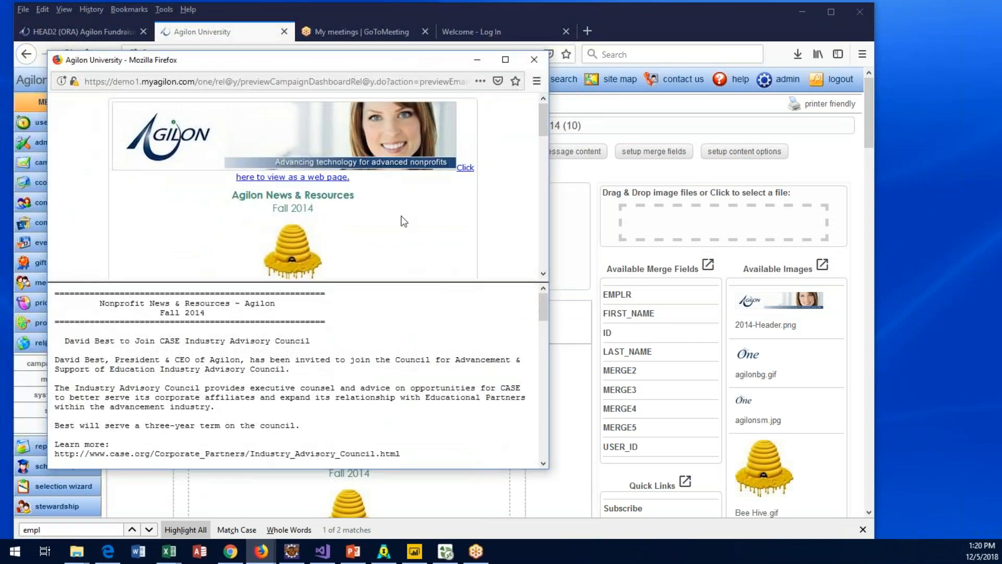
{"action": "scroll", "coordinate": [403, 222], "scroll_direction": "down", "scroll_amount": 3}
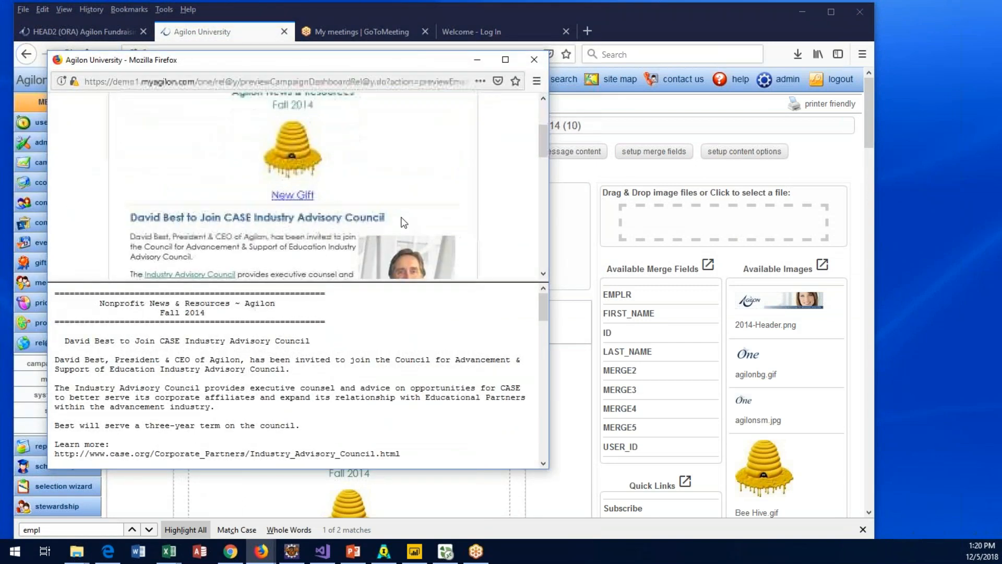
{"action": "left_click", "coordinate": [292, 194]}
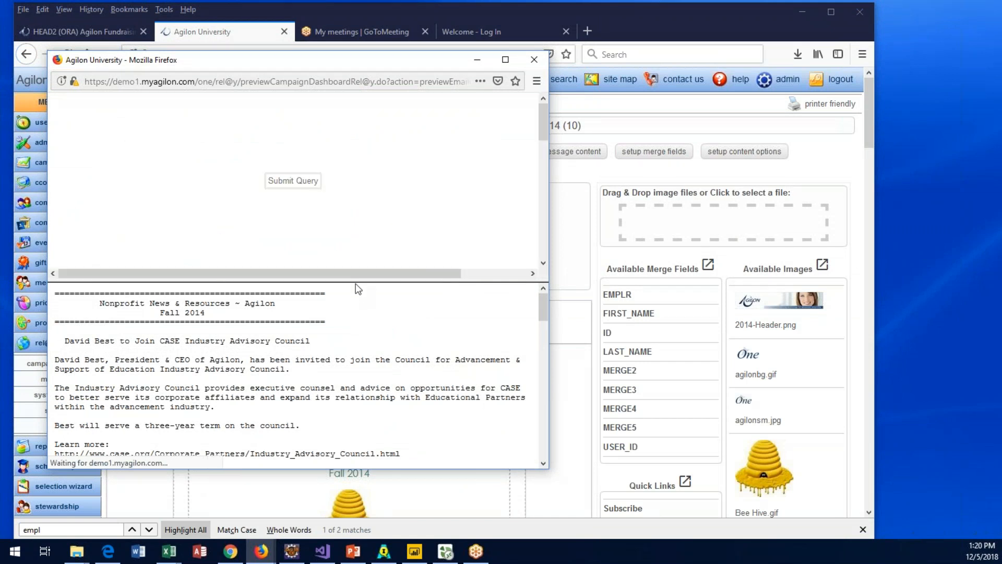
{"action": "left_click_drag", "start_coordinate": [356, 280], "coordinate": [358, 450]}
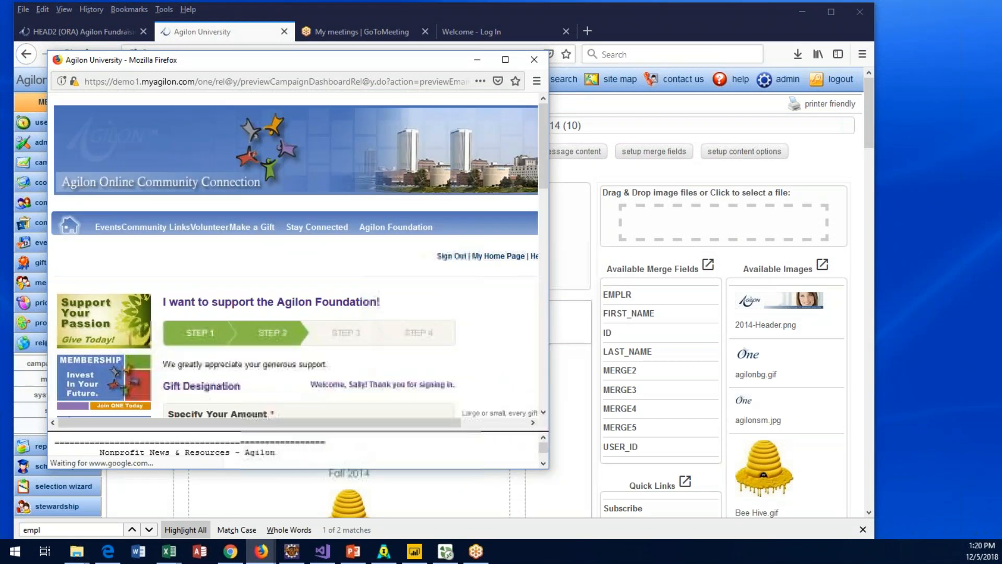
{"action": "scroll", "coordinate": [359, 330], "scroll_direction": "down", "scroll_amount": 3}
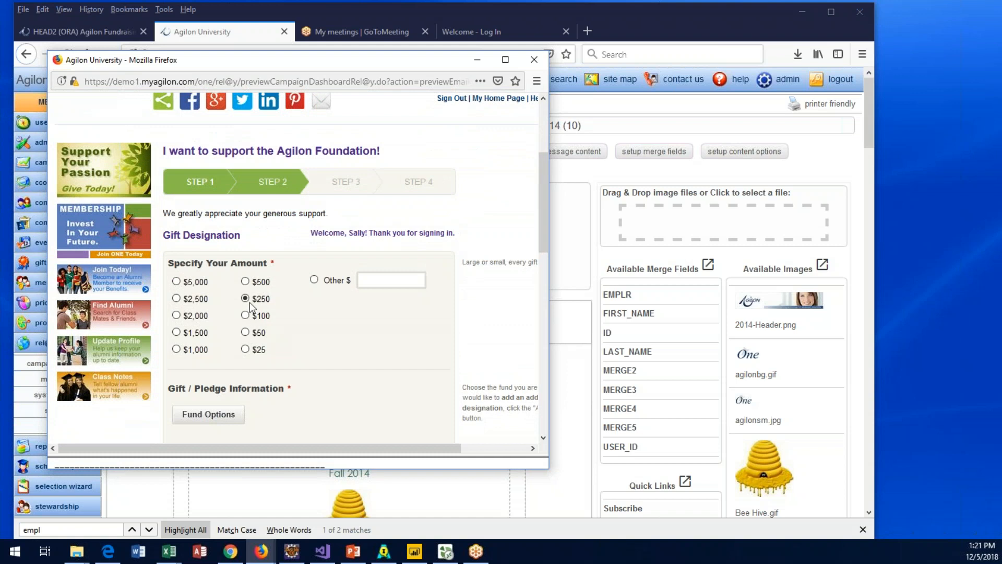
{"action": "left_click_drag", "start_coordinate": [543, 163], "coordinate": [620, 125]}
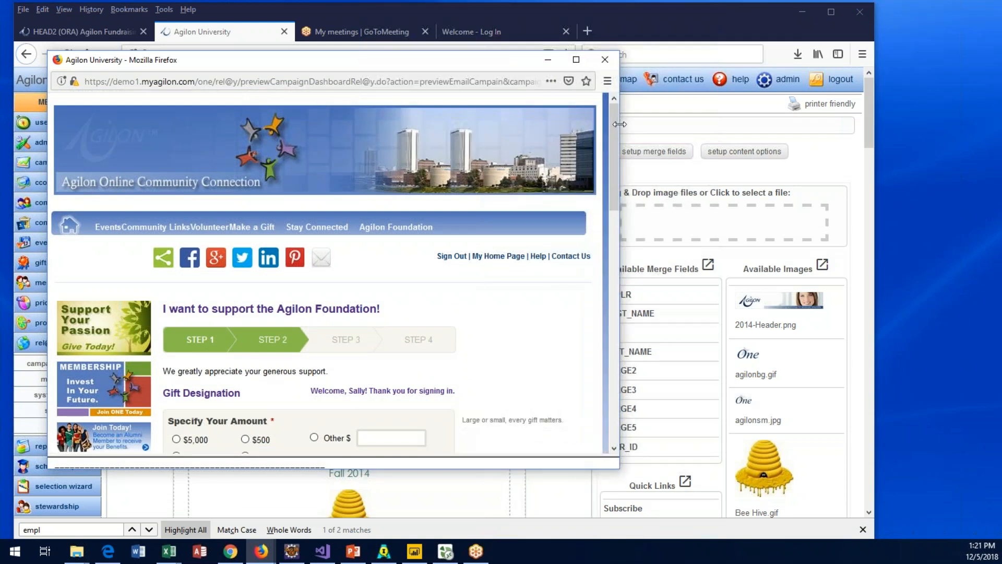
{"action": "left_click", "coordinate": [688, 180]}
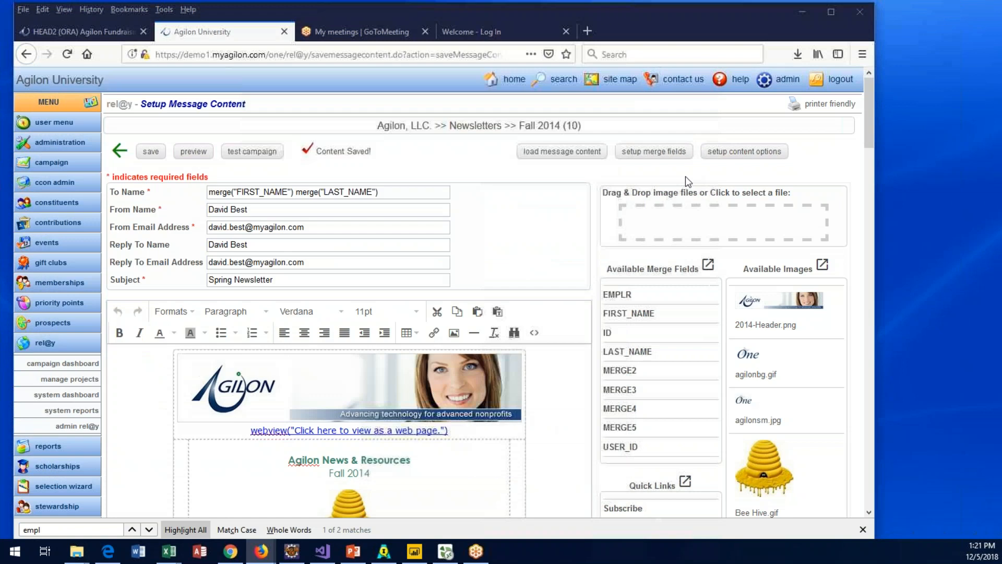
Review the New Gift link's URL parameters, including unifierstring, and close the link settings without changes.
{"action": "scroll", "coordinate": [340, 462], "scroll_direction": "down", "scroll_amount": 3}
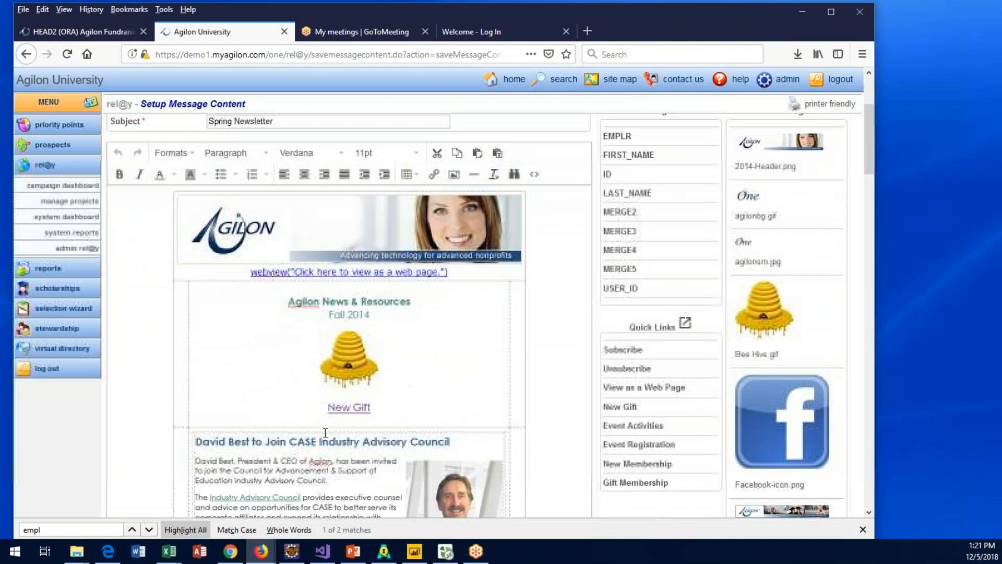
{"action": "left_click", "coordinate": [353, 407]}
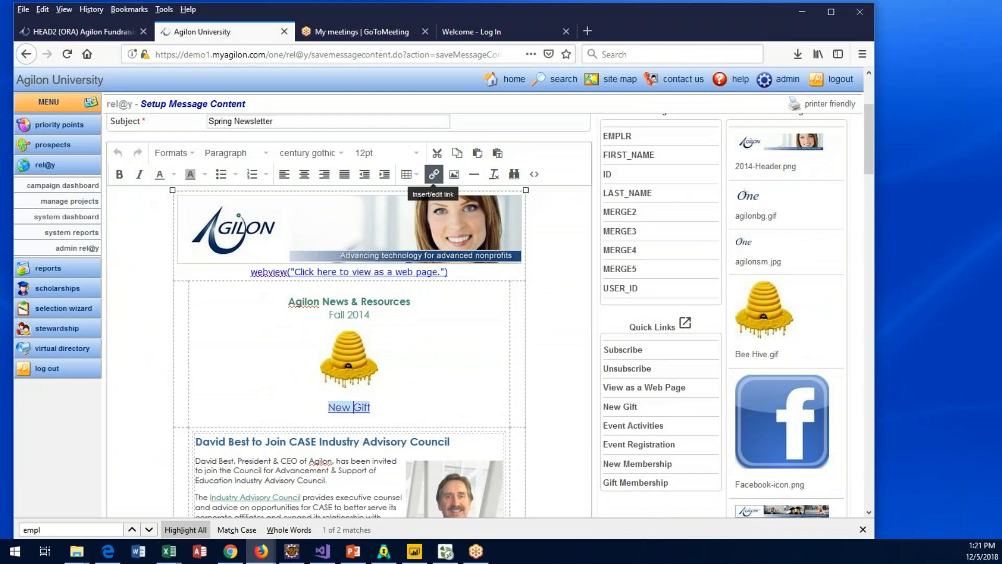
{"action": "left_click", "coordinate": [434, 174]}
{"action": "left_click_drag", "start_coordinate": [481, 247], "coordinate": [629, 253]}
{"action": "left_click", "coordinate": [541, 252]}
{"action": "double_click", "coordinate": [541, 252]}
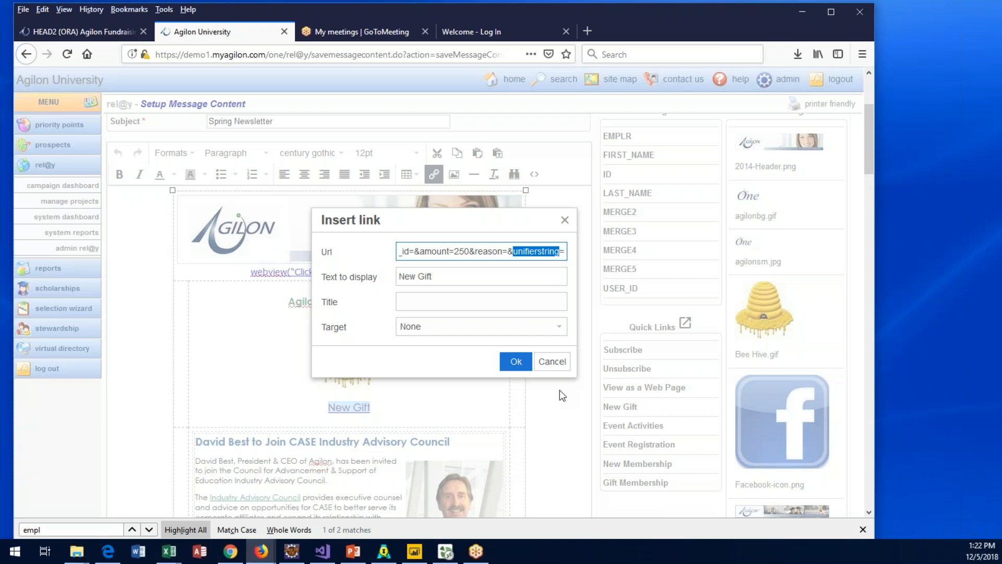
{"action": "left_click", "coordinate": [553, 362]}
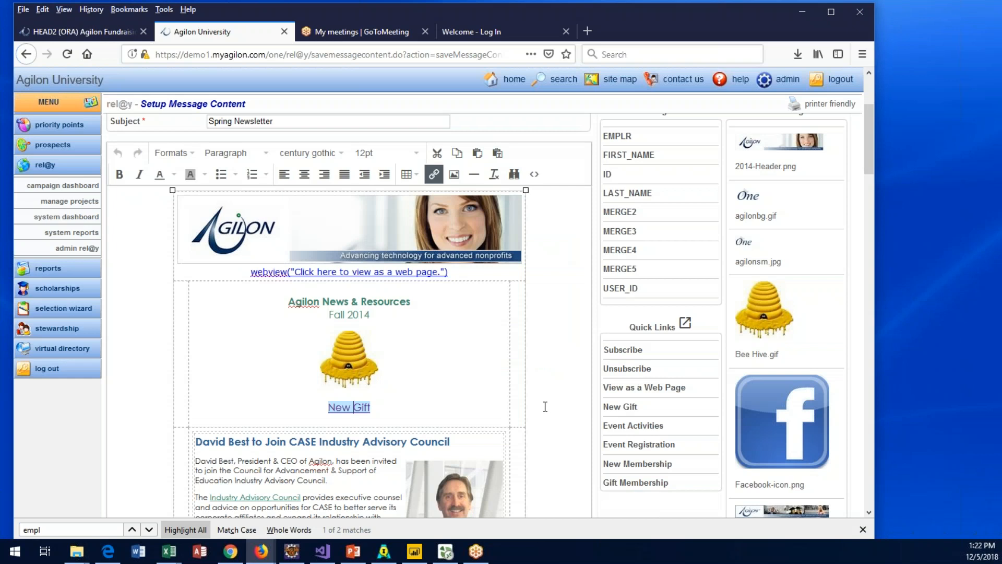
Insert the Event Activities quick link directly after the New Gift link and review its URL parameters, including event_id and site, without changing them.
{"action": "scroll", "coordinate": [542, 406], "scroll_direction": "down", "scroll_amount": 2}
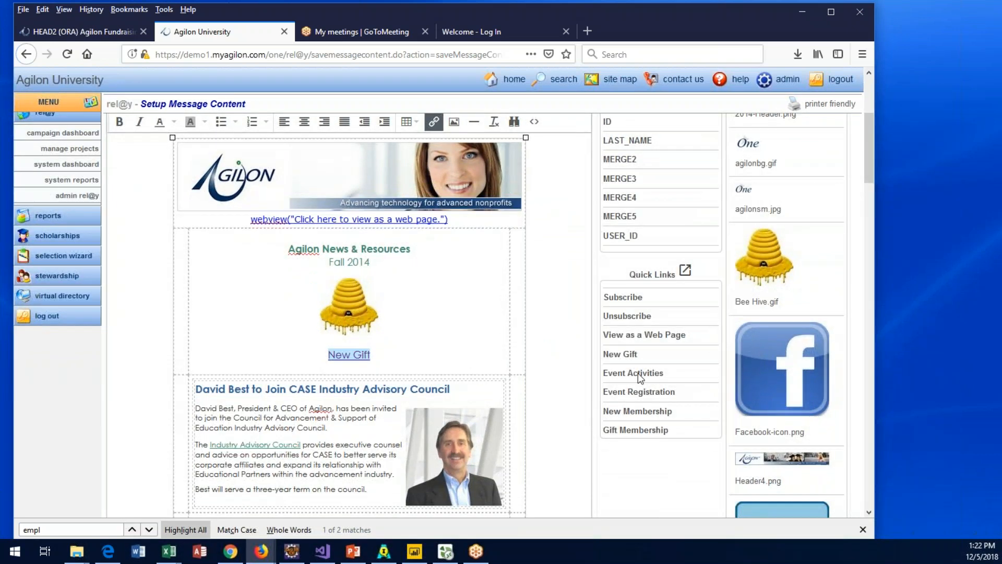
{"action": "left_click_drag", "start_coordinate": [639, 378], "coordinate": [444, 358]}
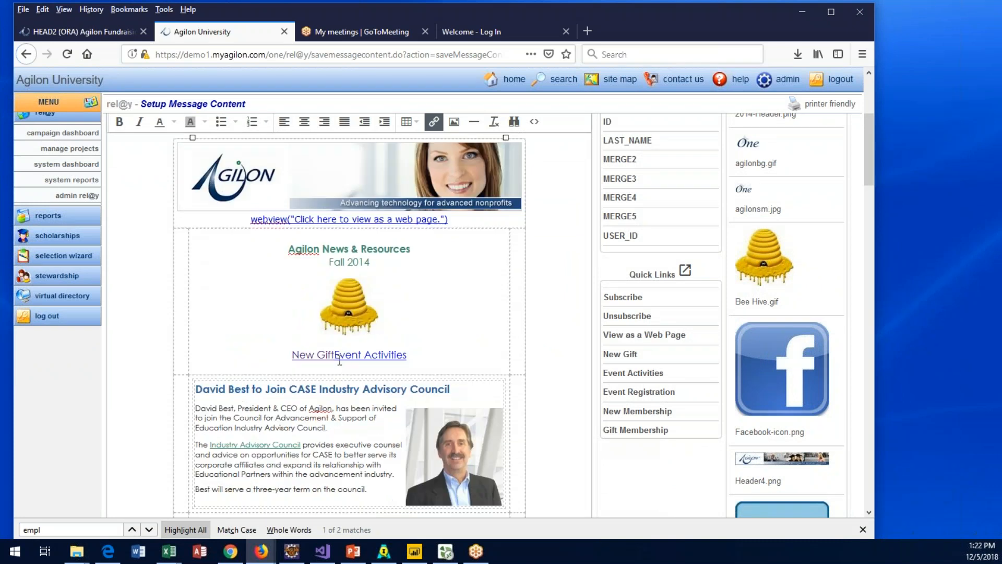
{"action": "double_click", "coordinate": [362, 357]}
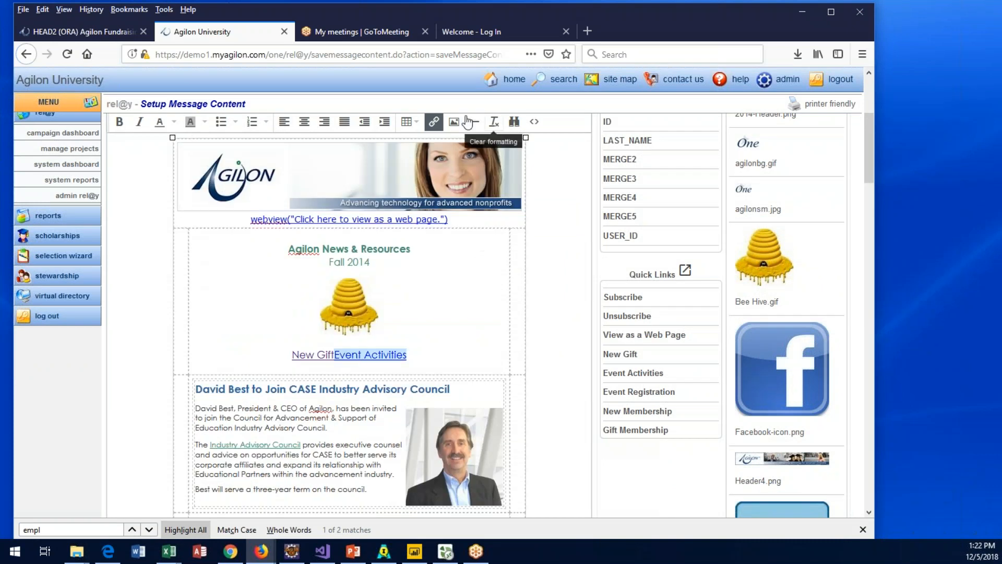
{"action": "left_click", "coordinate": [433, 121]}
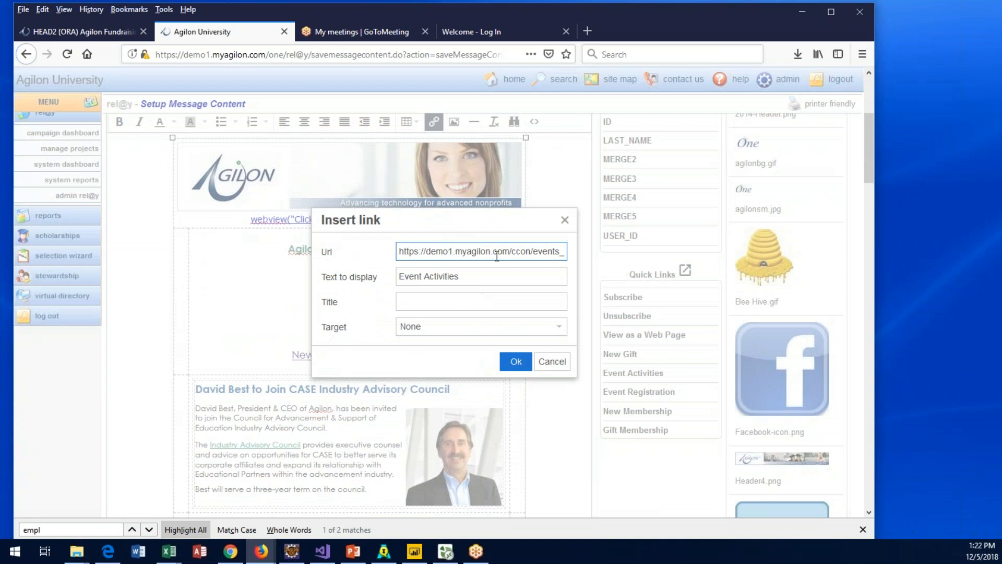
{"action": "left_click_drag", "start_coordinate": [512, 251], "coordinate": [556, 259]}
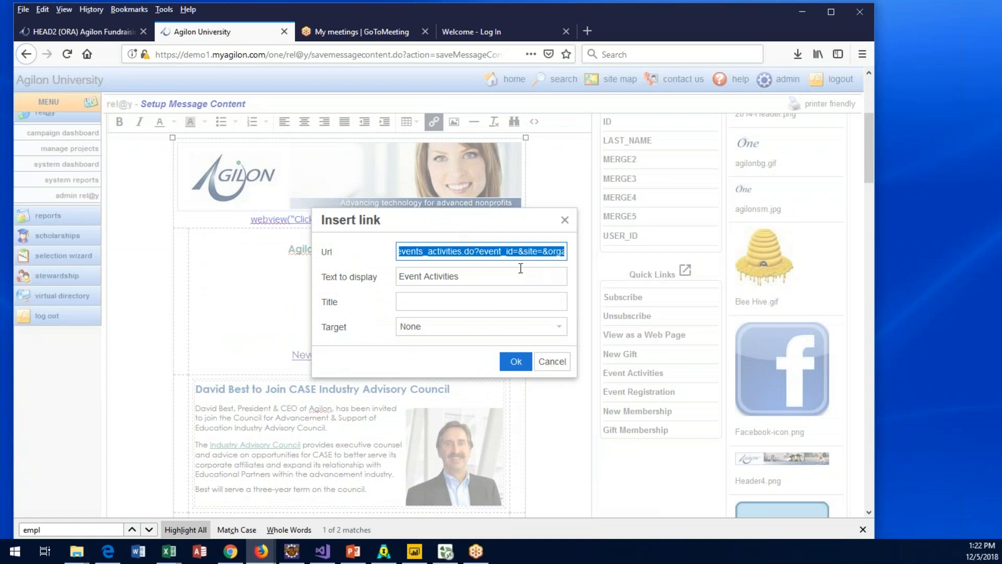
{"action": "left_click", "coordinate": [519, 251]}
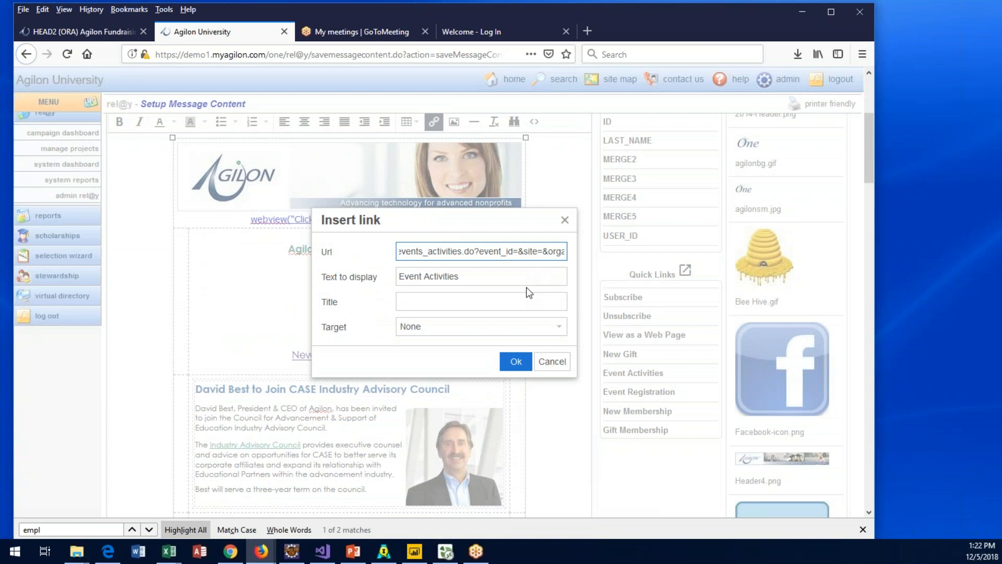
{"action": "left_click", "coordinate": [544, 250]}
{"action": "left_click", "coordinate": [553, 361]}
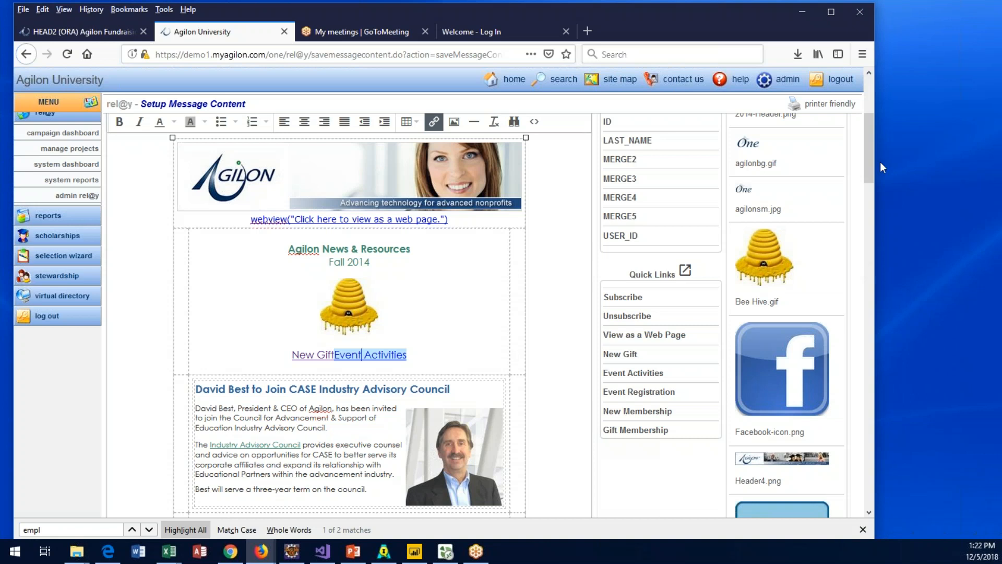
Insert the FIRST_NAME merge field in front of the "Agilon News & Resources" heading and delete it again.
{"action": "left_click_drag", "start_coordinate": [870, 160], "coordinate": [875, 138]}
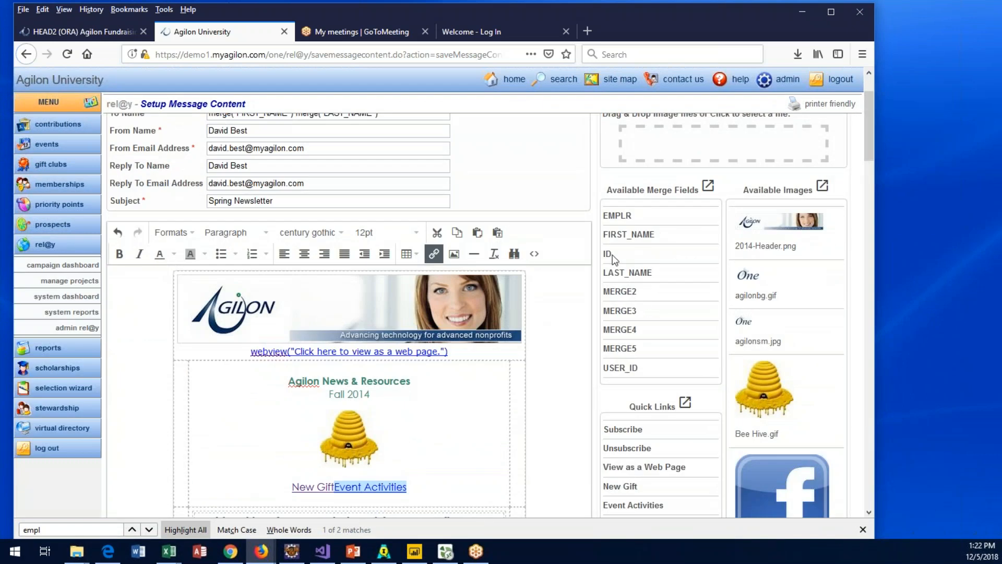
{"action": "left_click_drag", "start_coordinate": [617, 234], "coordinate": [243, 372]}
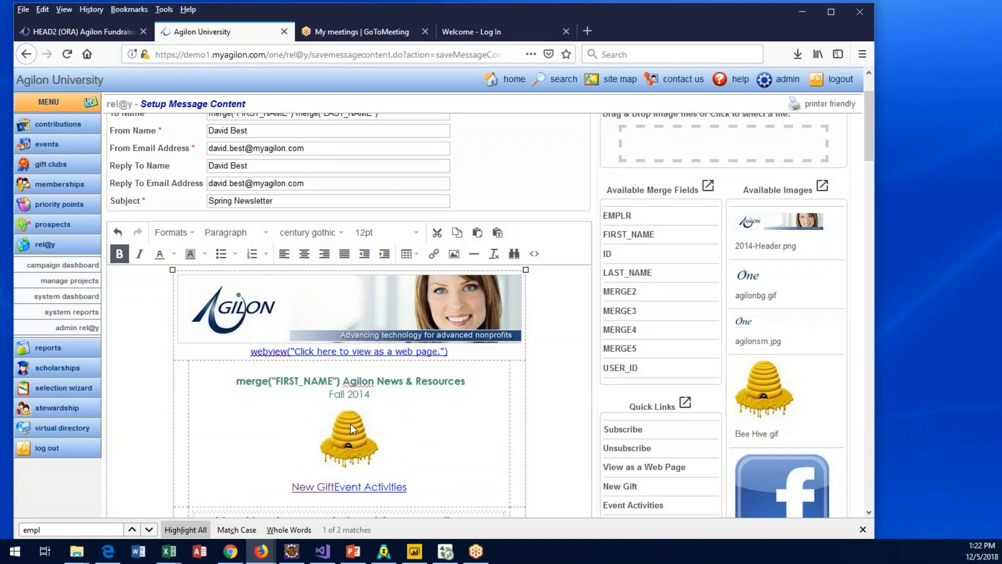
{"action": "double_click", "coordinate": [315, 377]}
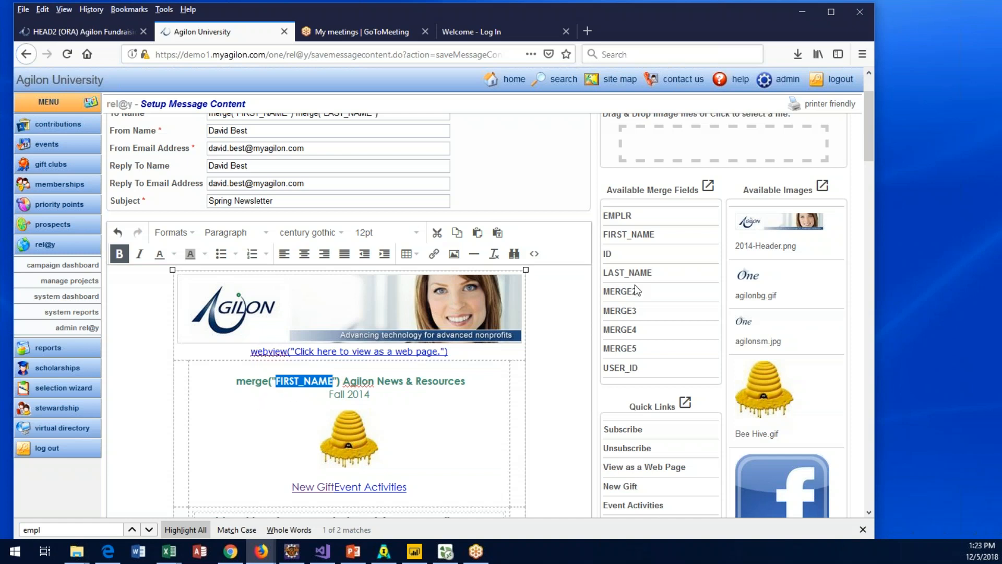
{"action": "left_click_drag", "start_coordinate": [345, 380], "coordinate": [236, 381]}
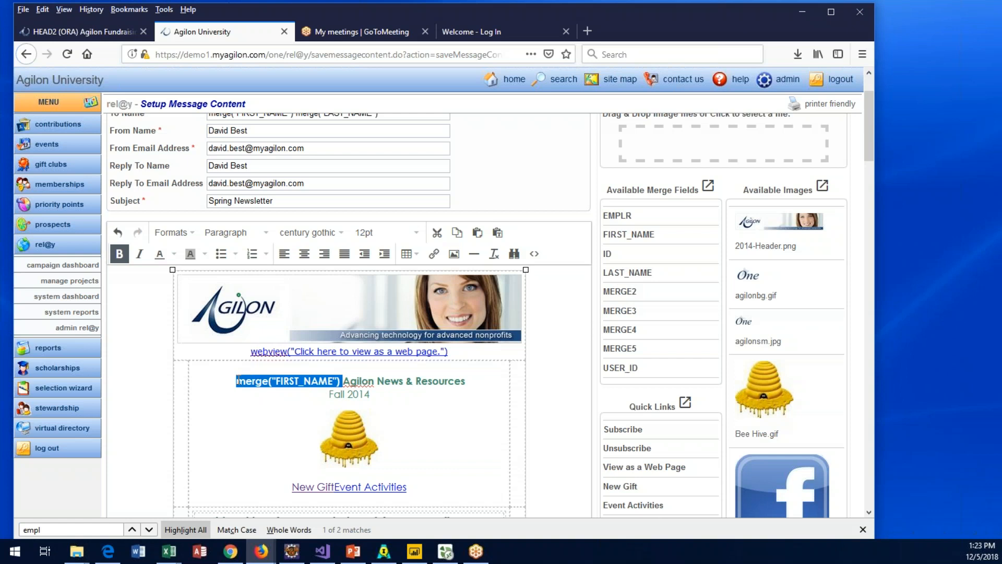
{"action": "key", "text": "Delete"}
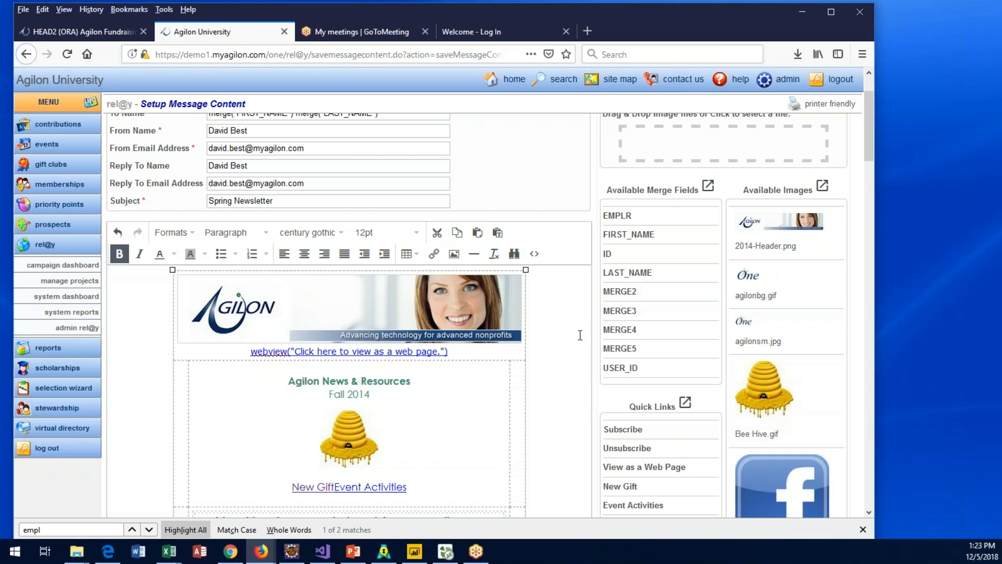
Open the available merge fields and images in a separate window beside the editor and bring money-growth.jpg into view.
{"action": "left_click_drag", "start_coordinate": [870, 133], "coordinate": [870, 142]}
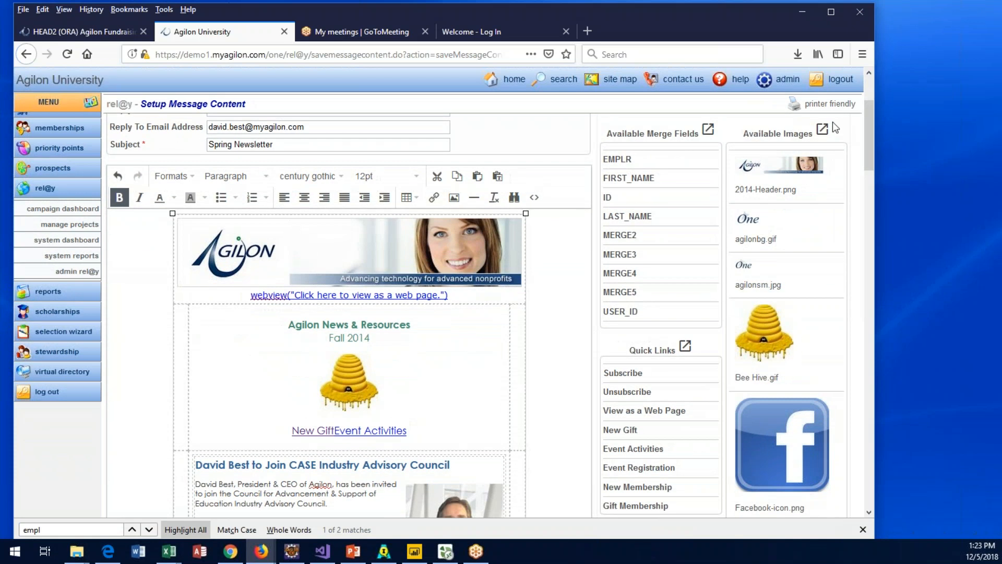
{"action": "left_click", "coordinate": [708, 131]}
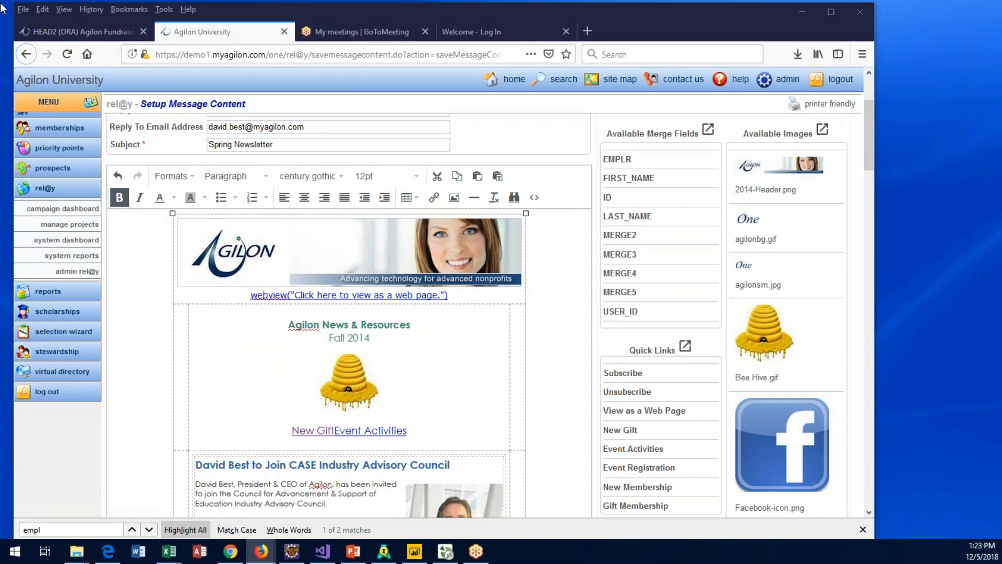
{"action": "left_click_drag", "start_coordinate": [334, 8], "coordinate": [842, 8]}
{"action": "left_click_drag", "start_coordinate": [979, 104], "coordinate": [999, 296]}
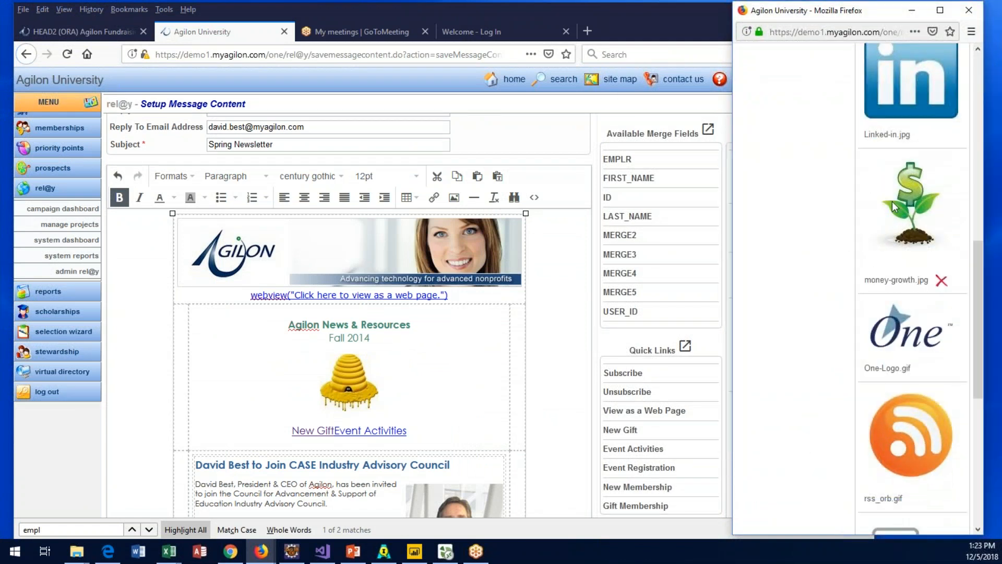
Insert the money-growth.jpg image below the New England Development Research Association event in the newsletter.
{"action": "left_click", "coordinate": [581, 313]}
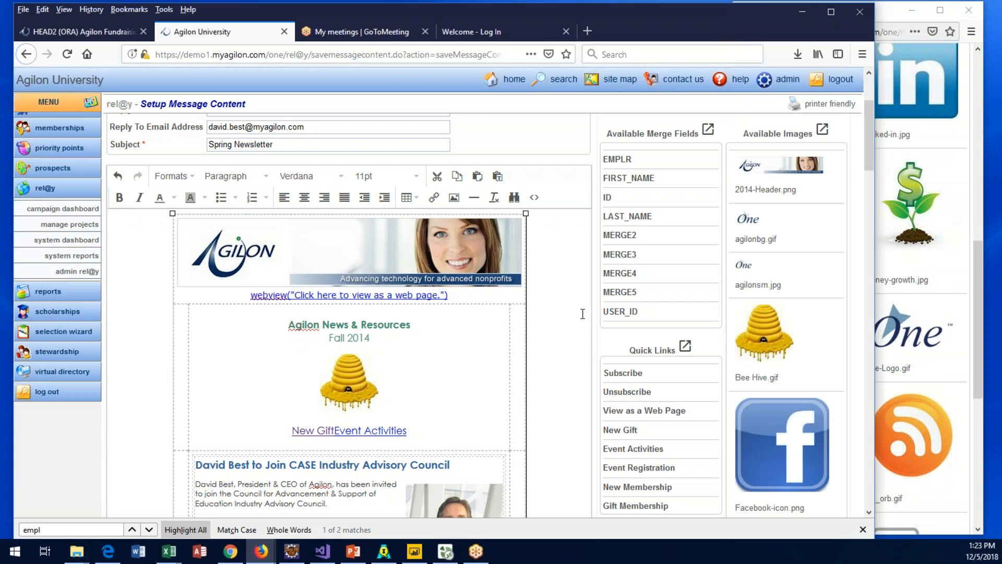
{"action": "scroll", "coordinate": [581, 313], "scroll_direction": "down", "scroll_amount": 10}
{"action": "scroll", "coordinate": [581, 313], "scroll_direction": "down", "scroll_amount": 3}
{"action": "mouse_move", "coordinate": [966, 200]}
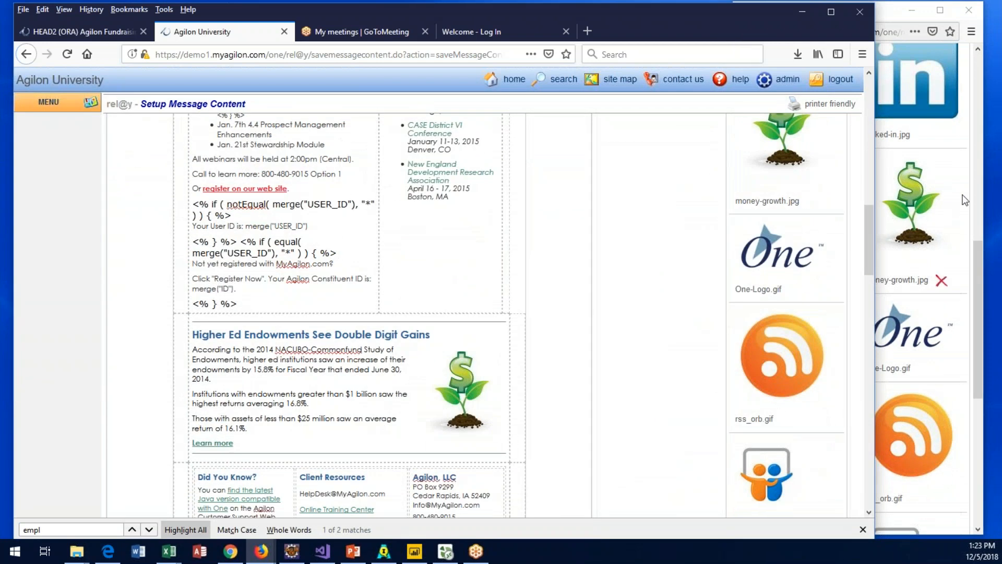
{"action": "left_click", "coordinate": [911, 213]}
{"action": "left_click_drag", "start_coordinate": [911, 214], "coordinate": [426, 240]}
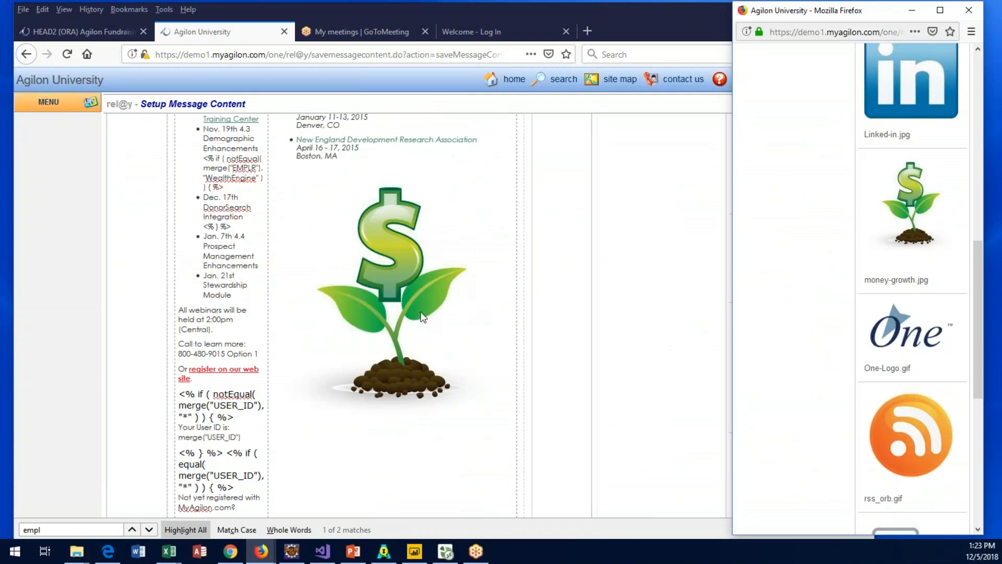
Shrink the inserted money-growth image proportionally to fit the narrow events column, and close the separate image window.
{"action": "left_click", "coordinate": [423, 317]}
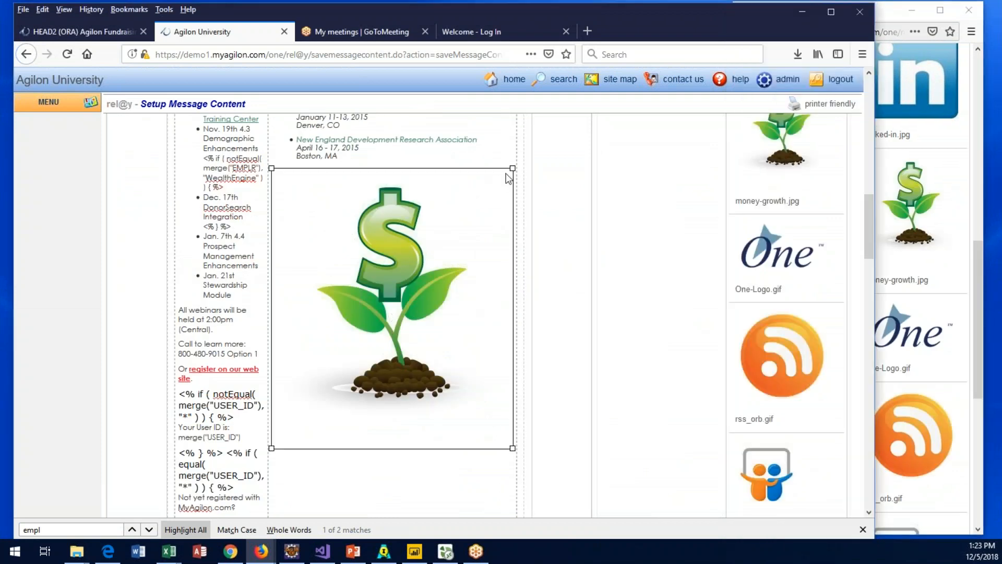
{"action": "left_click_drag", "start_coordinate": [512, 168], "coordinate": [368, 265]}
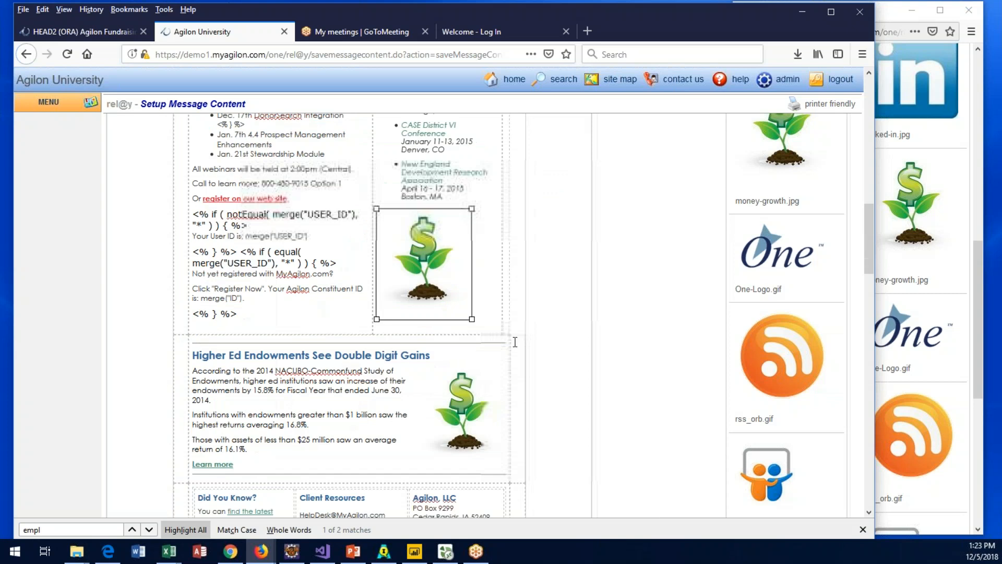
{"action": "left_click", "coordinate": [976, 259]}
{"action": "left_click", "coordinate": [971, 13]}
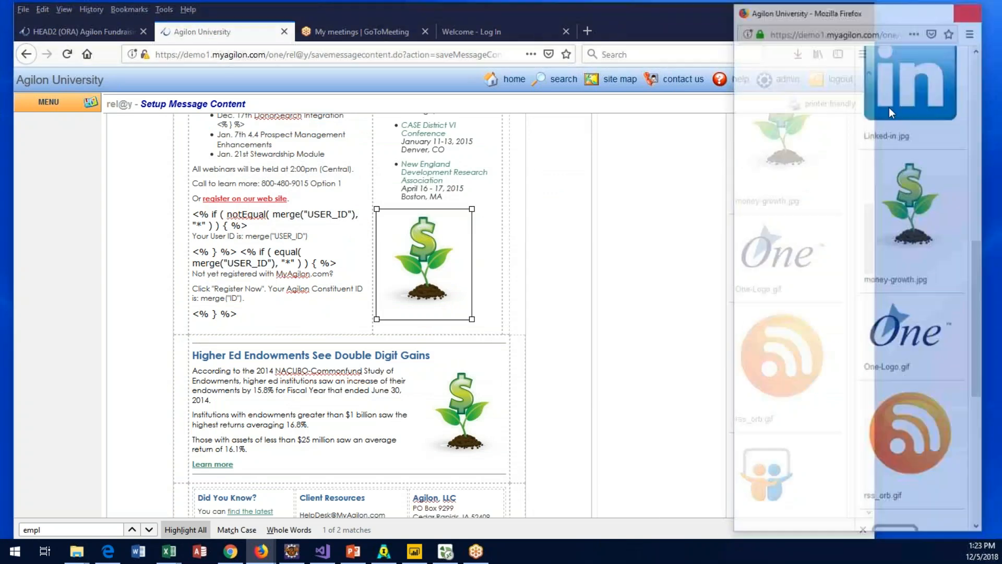
Save the Fall 2014 message content and return to the Newsletters project's campaign list.
{"action": "scroll", "coordinate": [678, 268], "scroll_direction": "up", "scroll_amount": 8}
{"action": "scroll", "coordinate": [680, 274], "scroll_direction": "up", "scroll_amount": 6}
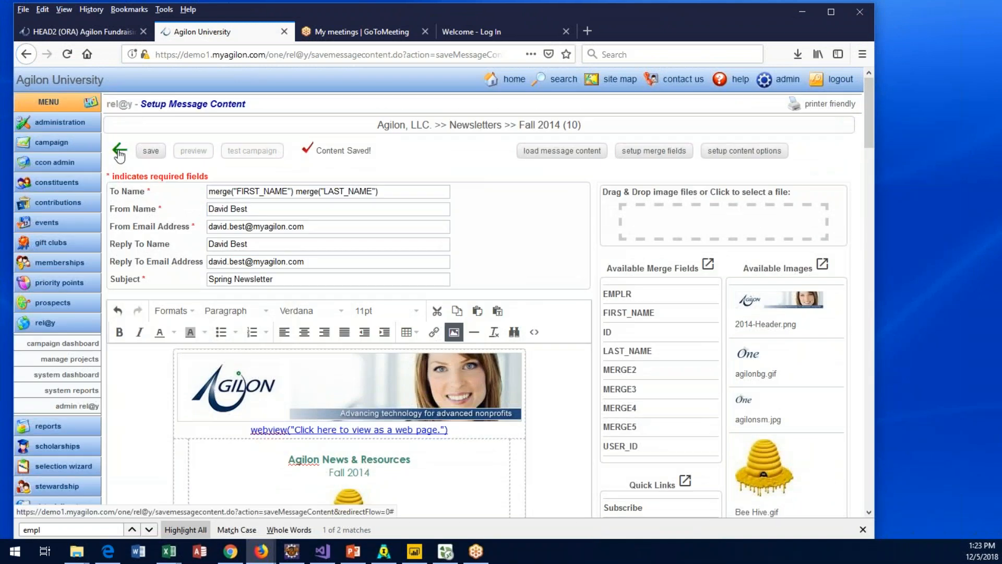
{"action": "left_click", "coordinate": [152, 155]}
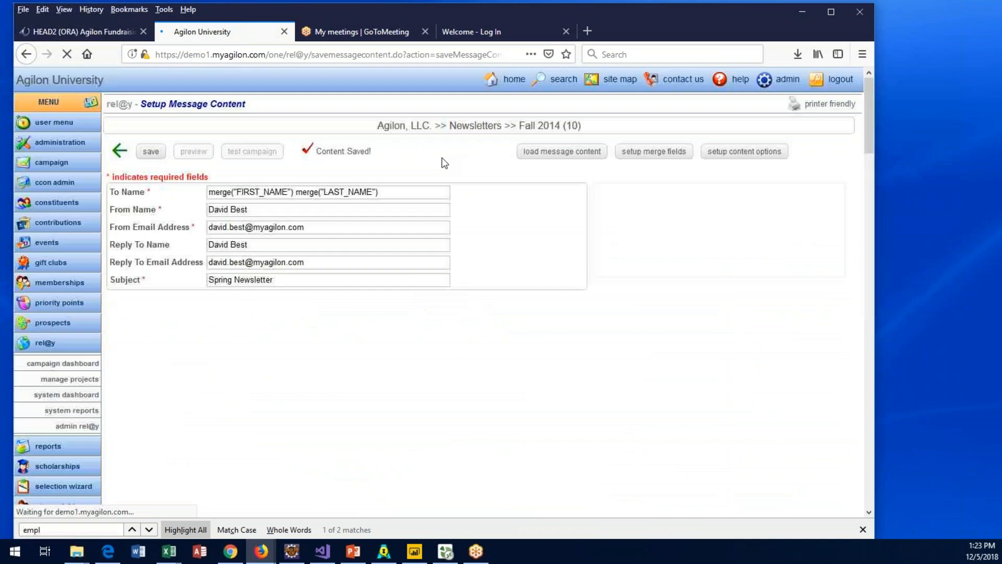
{"action": "left_click", "coordinate": [119, 151]}
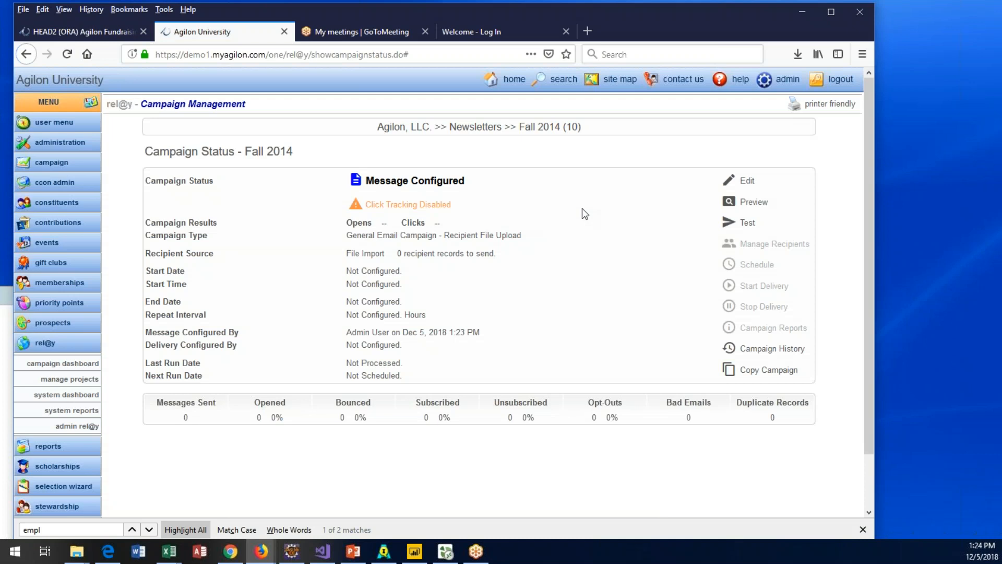
{"action": "left_click", "coordinate": [476, 128]}
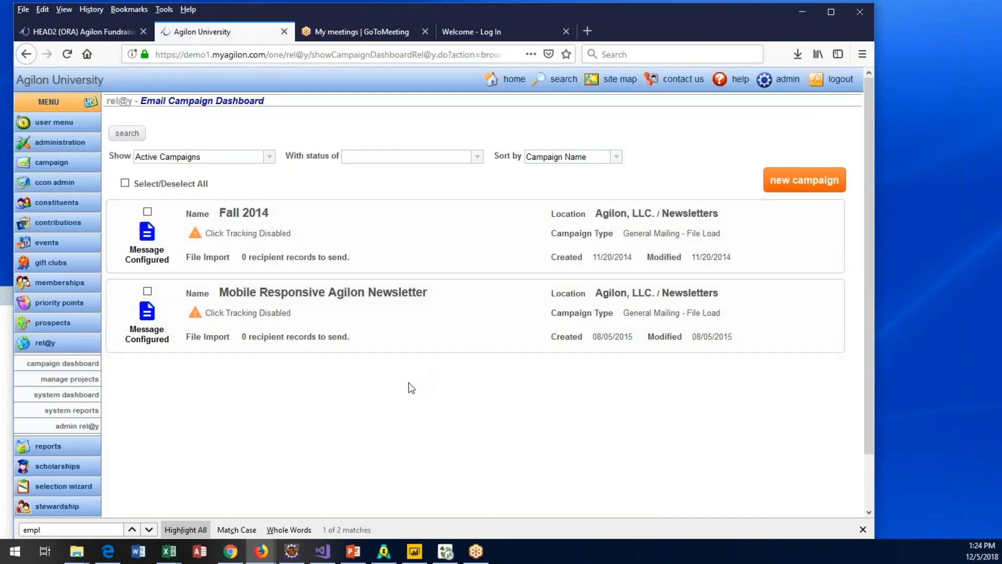
Open the Mobile Responsive Agilon Newsletter campaign's message content for editing.
{"action": "mouse_move", "coordinate": [294, 318]}
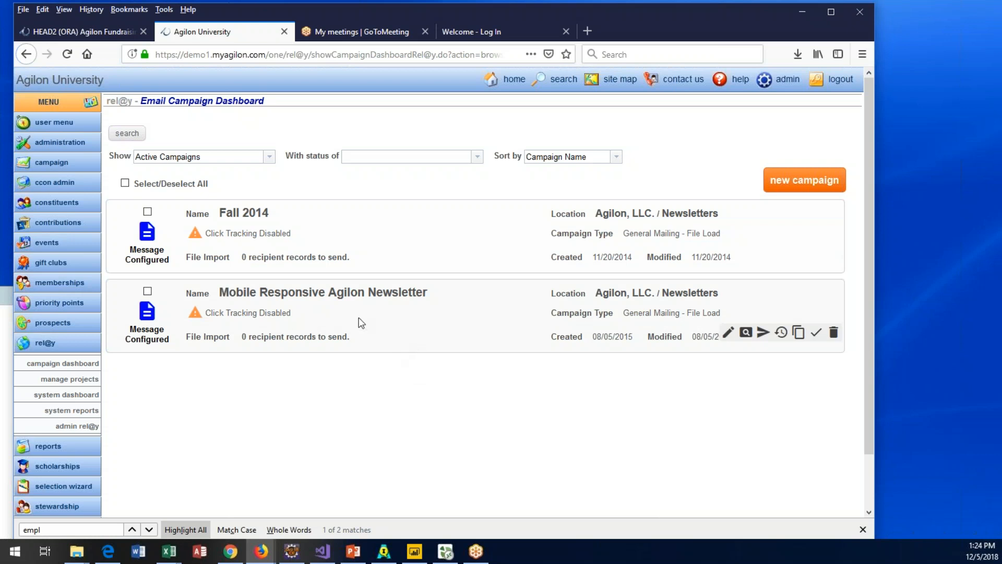
{"action": "left_click", "coordinate": [295, 295]}
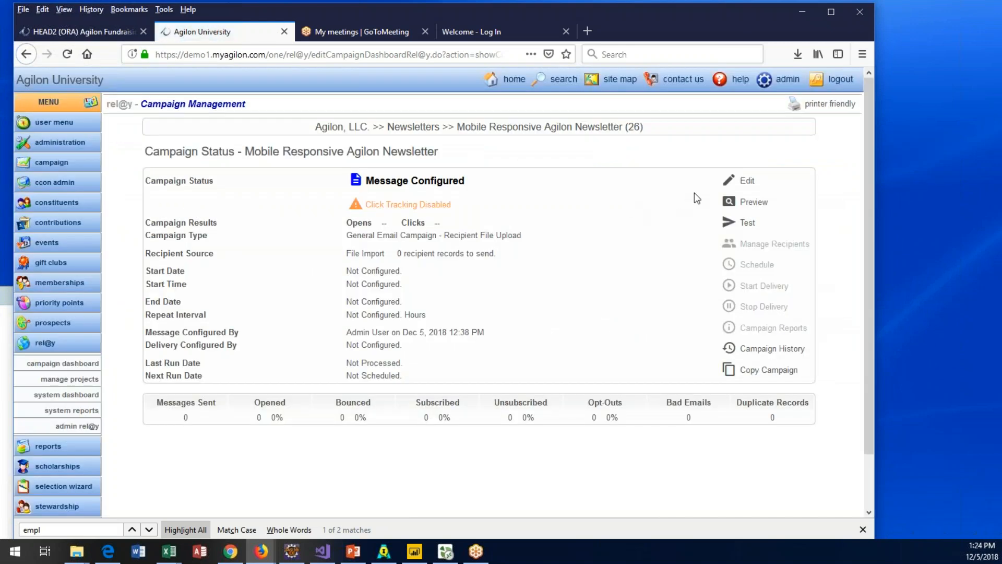
{"action": "left_click", "coordinate": [747, 182]}
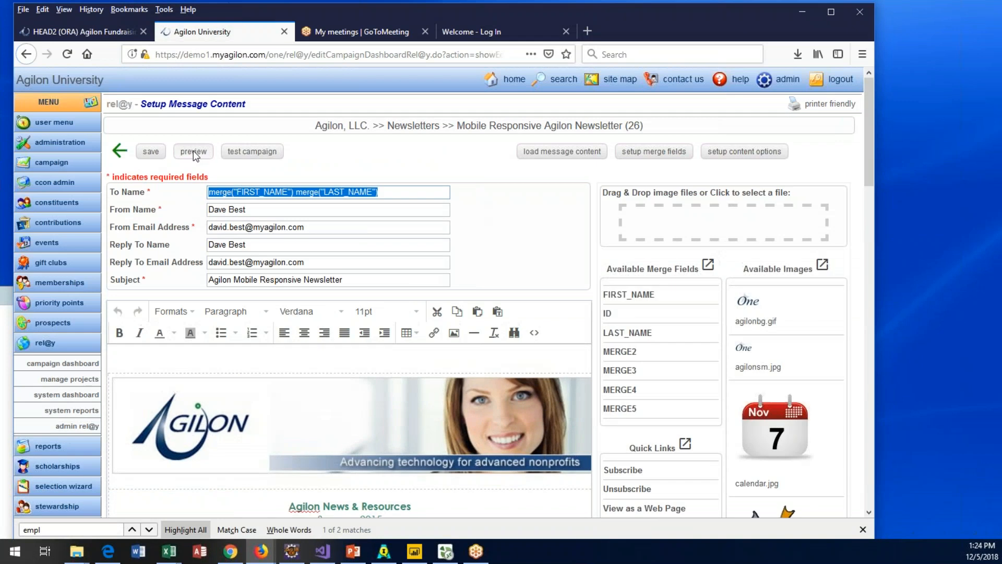
Preview the mobile responsive newsletter, check how its layout adapts at narrow and wide window widths, and close the preview.
{"action": "left_click", "coordinate": [194, 151]}
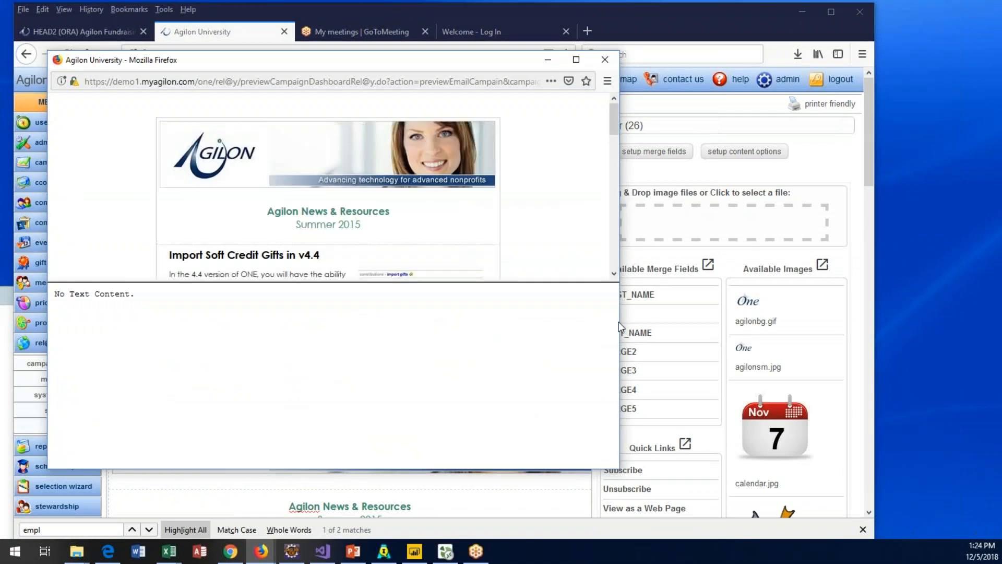
{"action": "left_click_drag", "start_coordinate": [588, 282], "coordinate": [579, 436]}
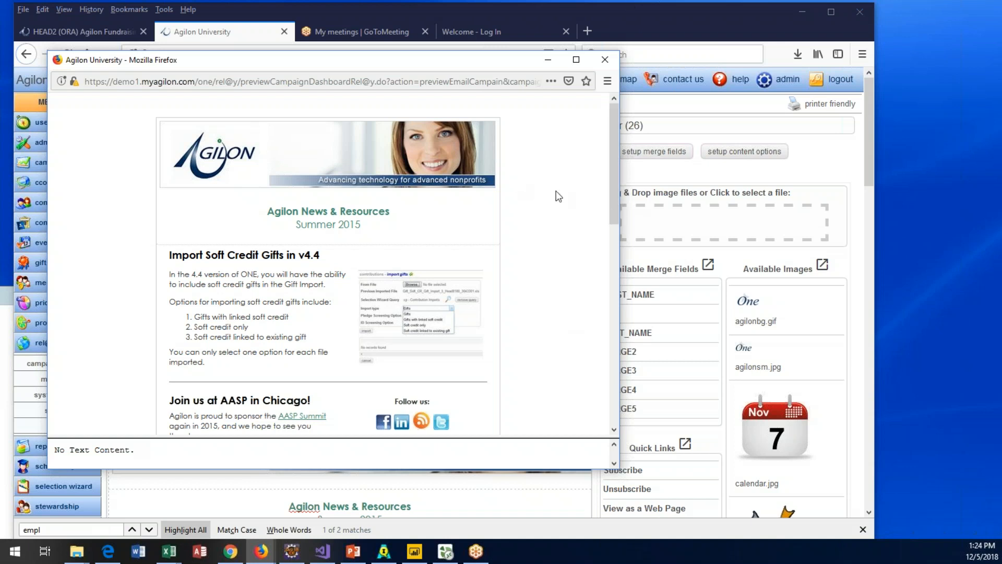
{"action": "left_click_drag", "start_coordinate": [621, 195], "coordinate": [265, 179]}
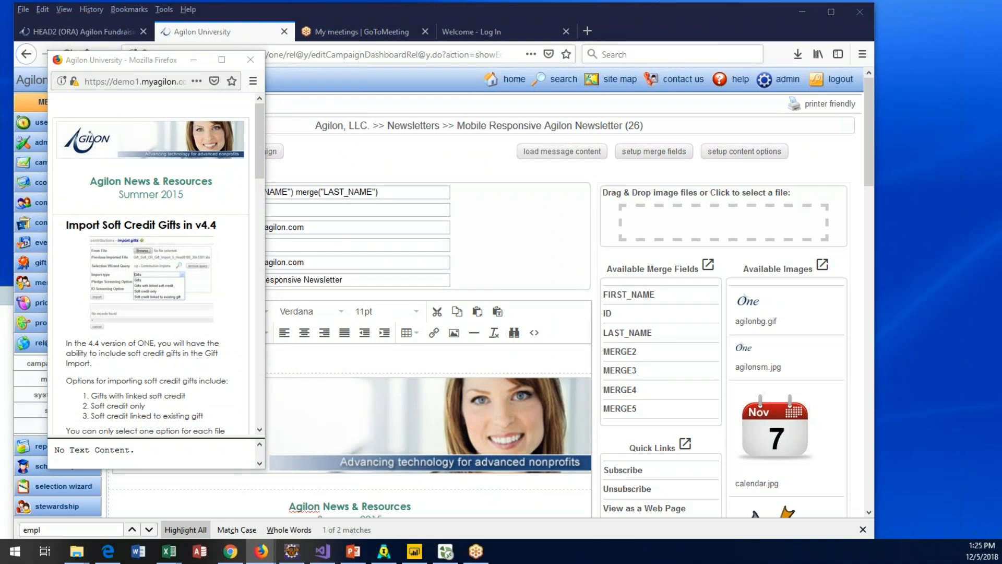
{"action": "left_click", "coordinate": [359, 245]}
{"action": "left_click_drag", "start_coordinate": [264, 193], "coordinate": [565, 204]}
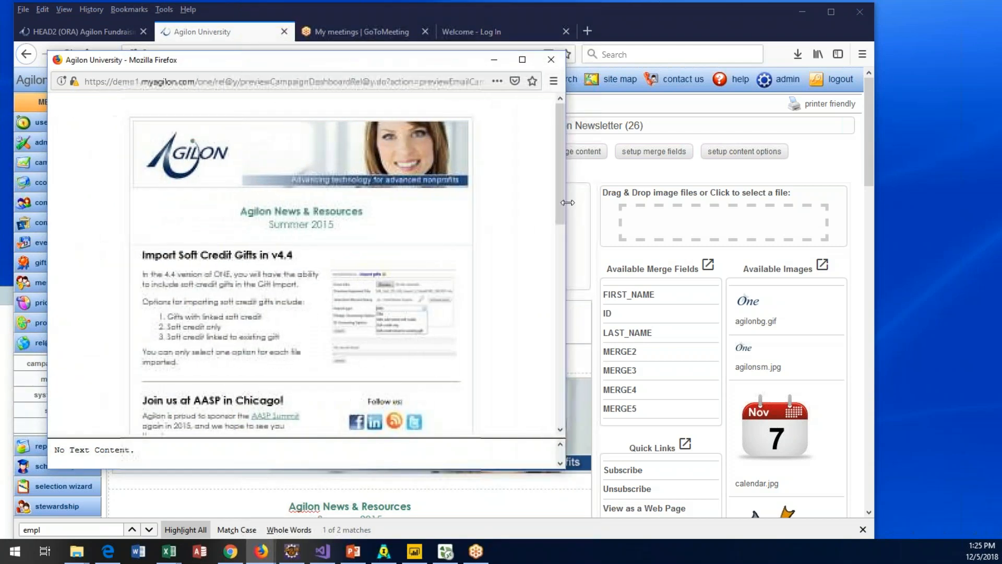
{"action": "left_click", "coordinate": [549, 60]}
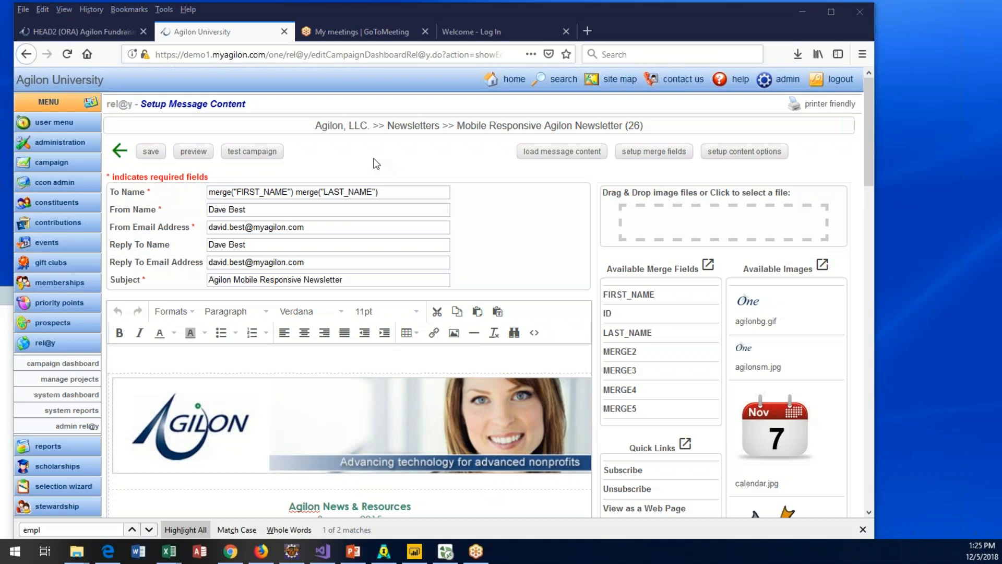
Review the message content files loaded for the newsletter, including the Mobile_Email_Styles.css style sheet, without changing them.
{"action": "left_click", "coordinate": [556, 152]}
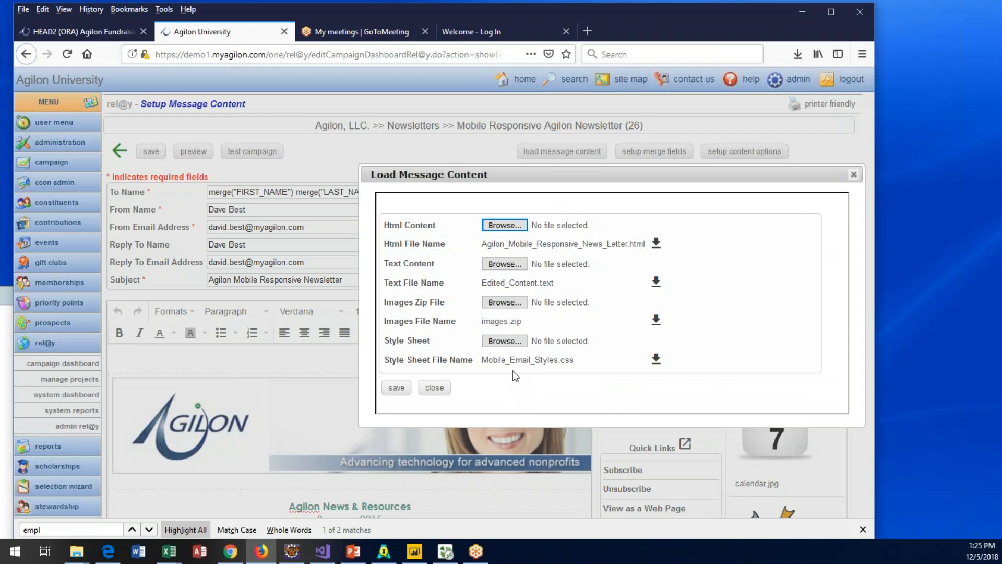
{"action": "left_click_drag", "start_coordinate": [578, 361], "coordinate": [477, 361]}
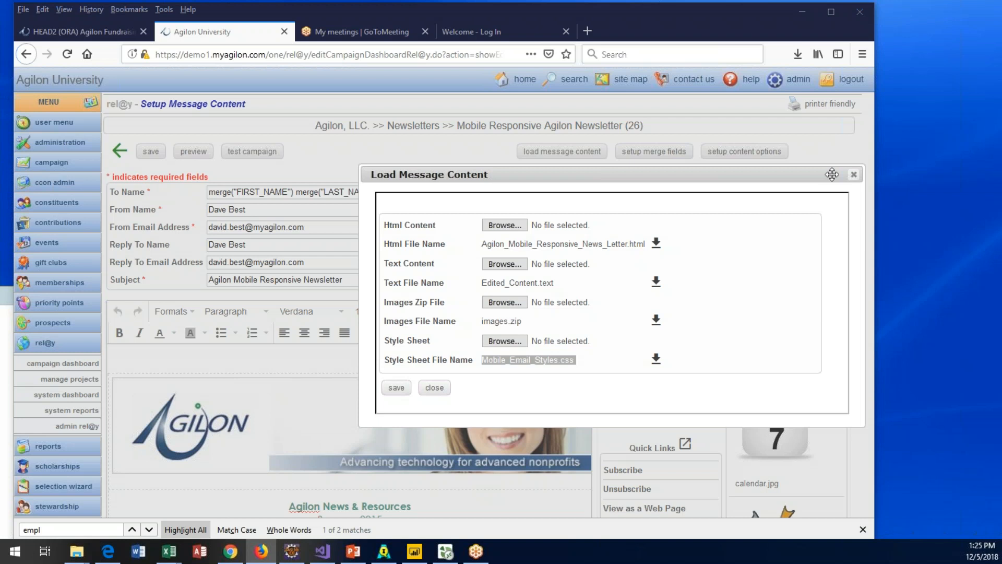
{"action": "left_click", "coordinate": [854, 174]}
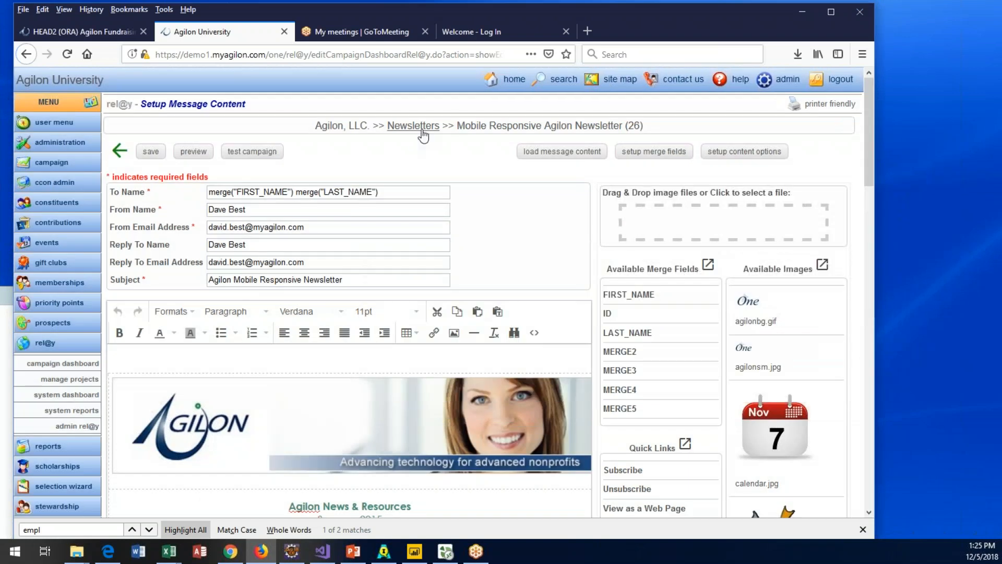
Look through the Newsletters campaign list, the System Dashboard and the admin rel@y options, and return to the campaign dashboard.
{"action": "left_click", "coordinate": [412, 127]}
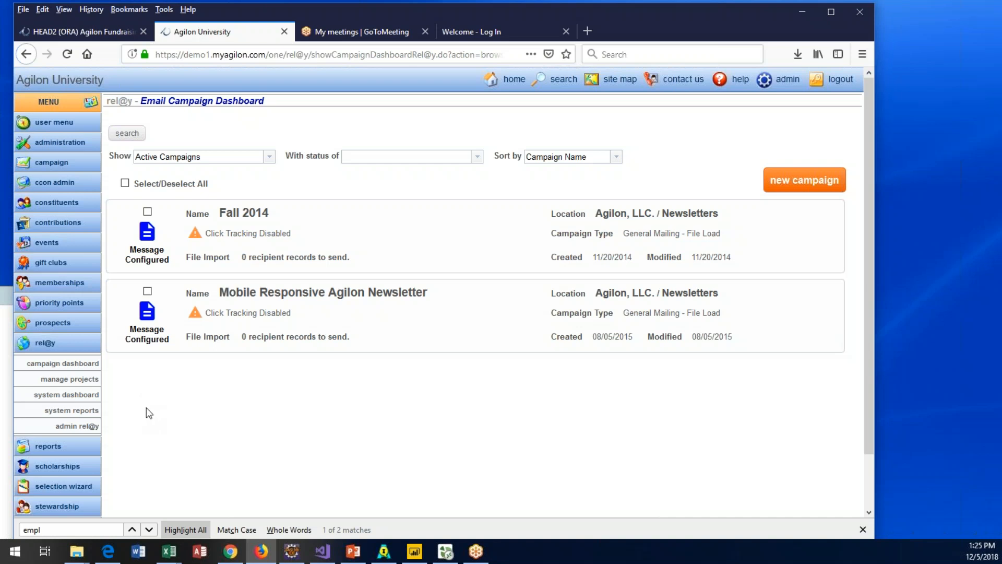
{"action": "left_click", "coordinate": [66, 394]}
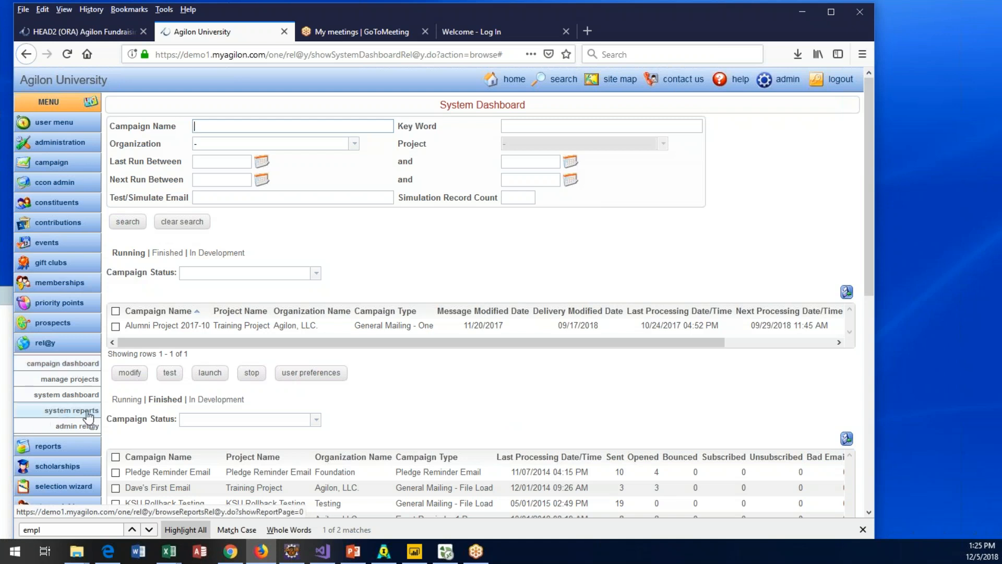
{"action": "left_click", "coordinate": [79, 425]}
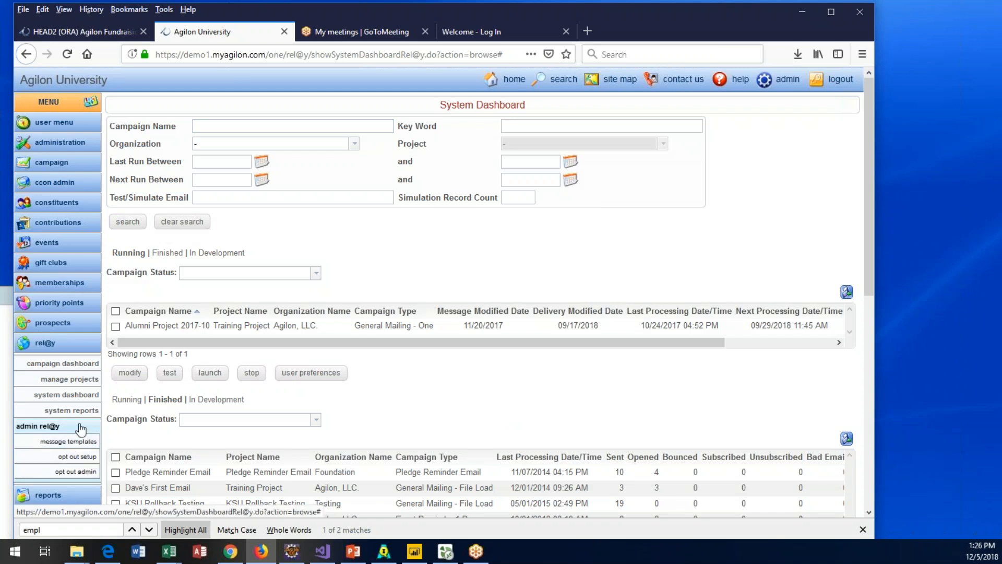
{"action": "left_click", "coordinate": [81, 365]}
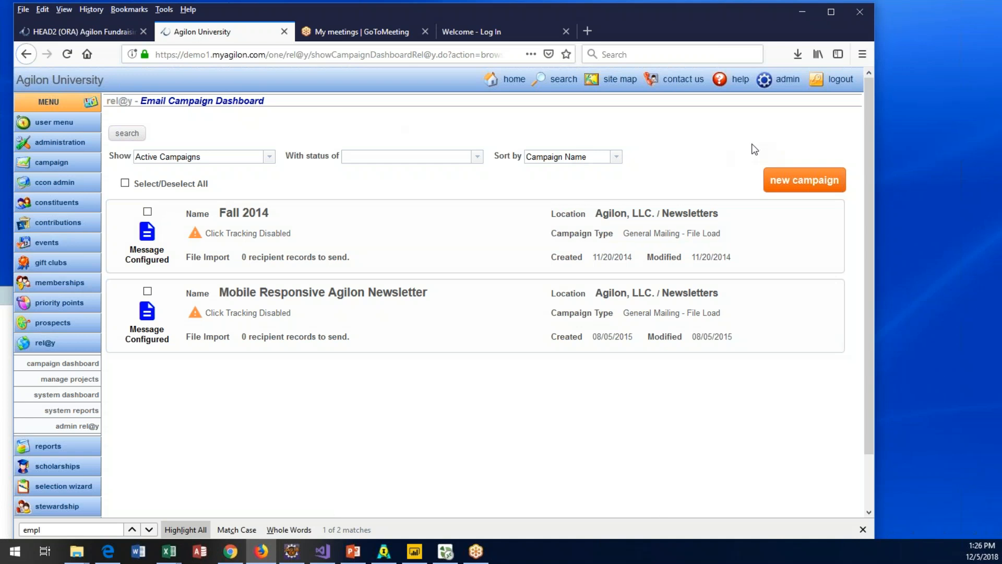
Start a new campaign in the Newsletters project, look through the available projects, and cancel the creation.
{"action": "left_click", "coordinate": [803, 180]}
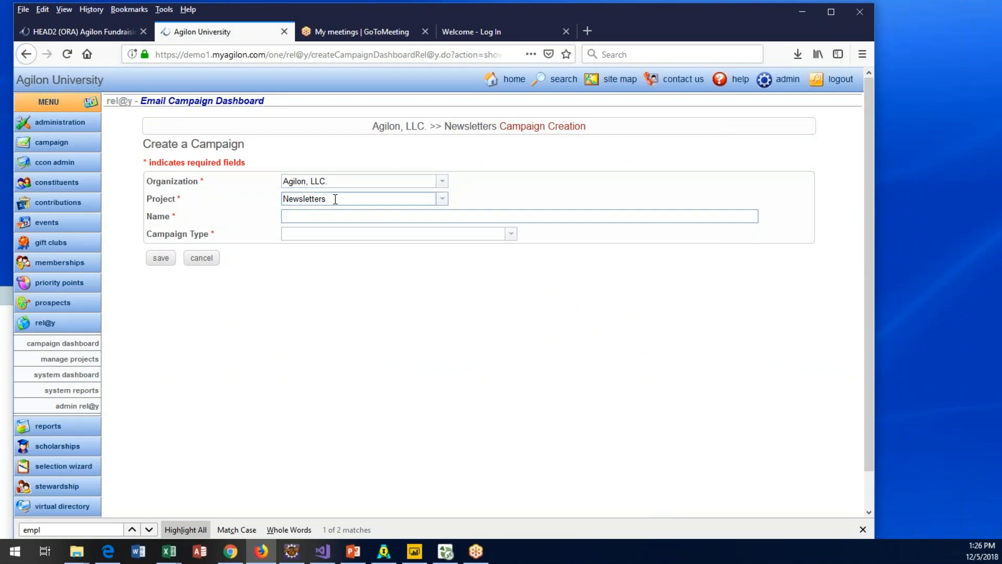
{"action": "left_click", "coordinate": [442, 199]}
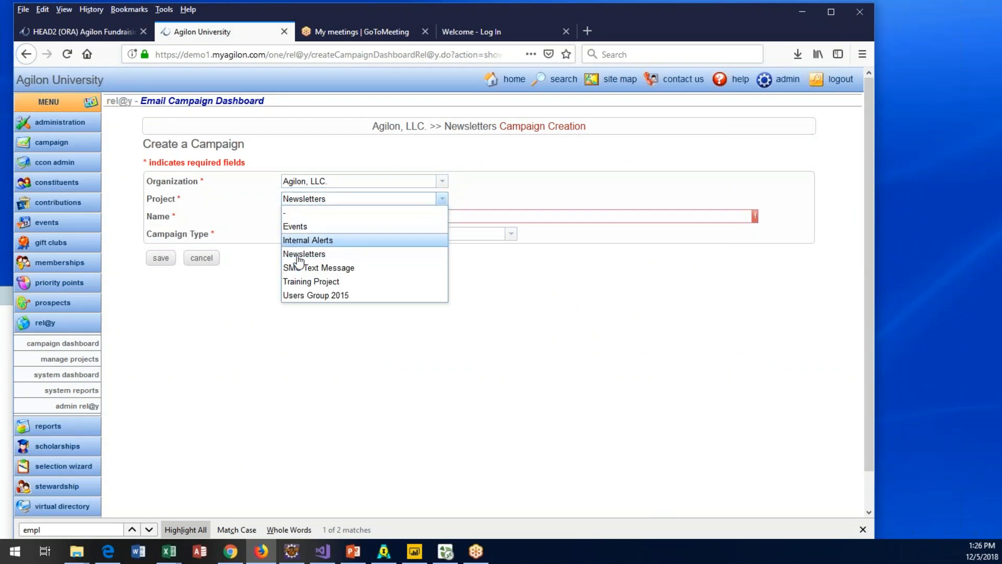
{"action": "left_click", "coordinate": [366, 345]}
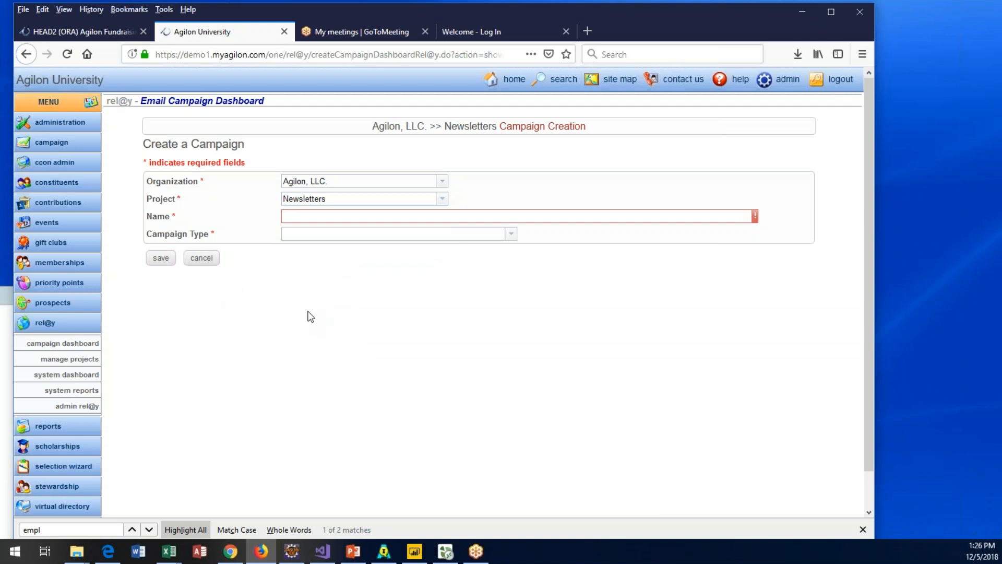
{"action": "left_click", "coordinate": [202, 261]}
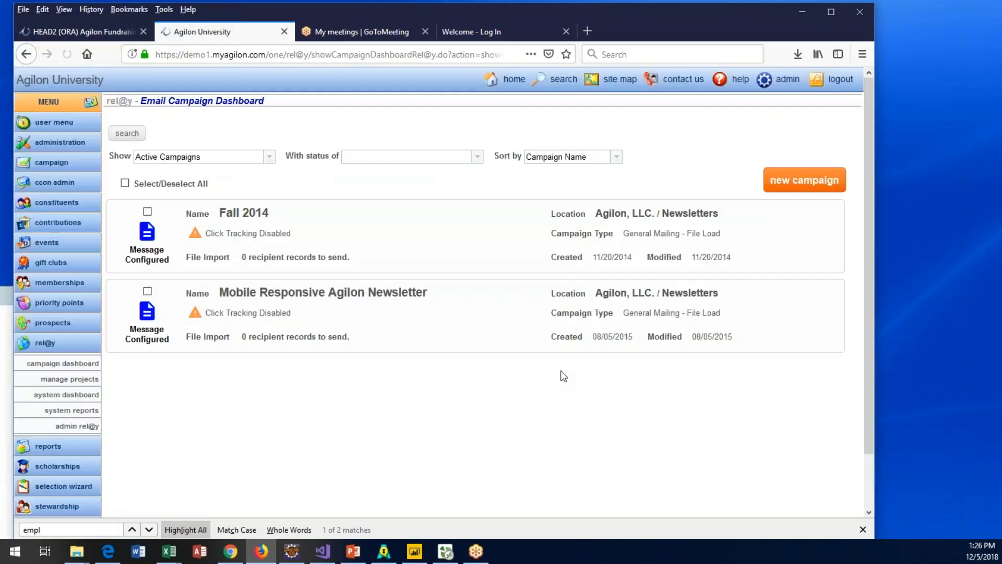
Open the Fall 2014 campaign, rename it to Fall 2014 Newsletter, and close its campaign information.
{"action": "left_click", "coordinate": [254, 217]}
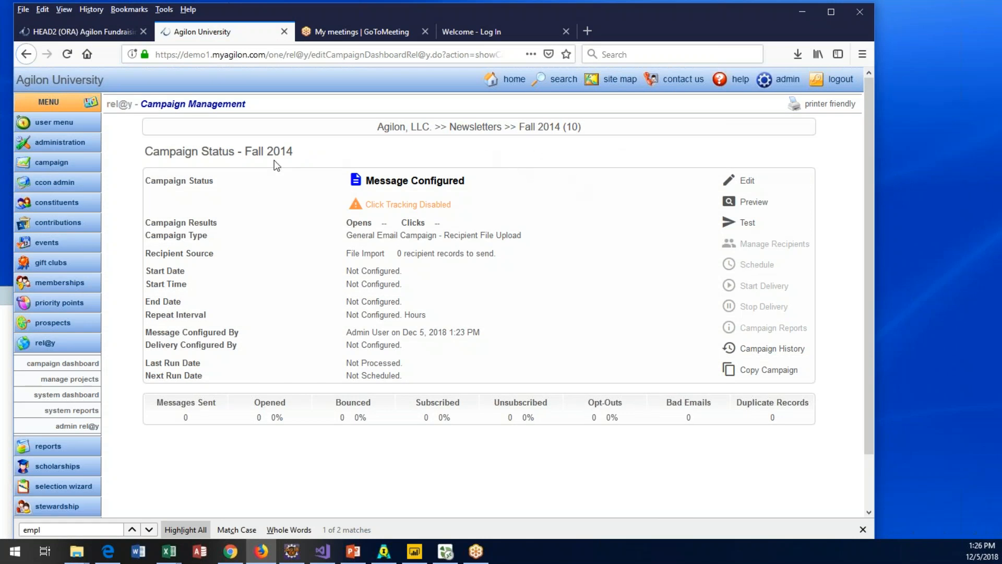
{"action": "left_click", "coordinate": [254, 155]}
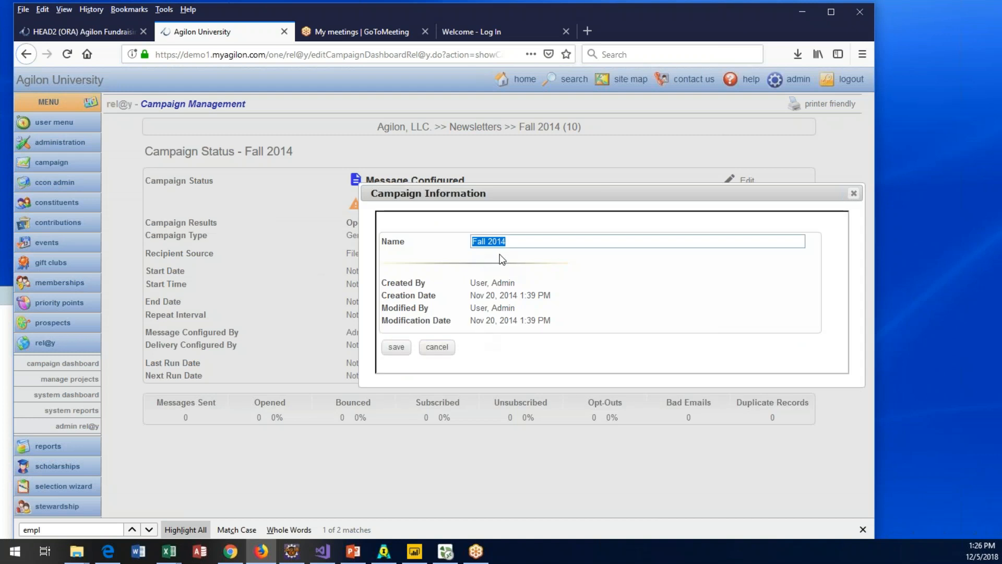
{"action": "left_click", "coordinate": [542, 240]}
{"action": "type", "text": "Newsletter"}
{"action": "key", "text": "Return"}
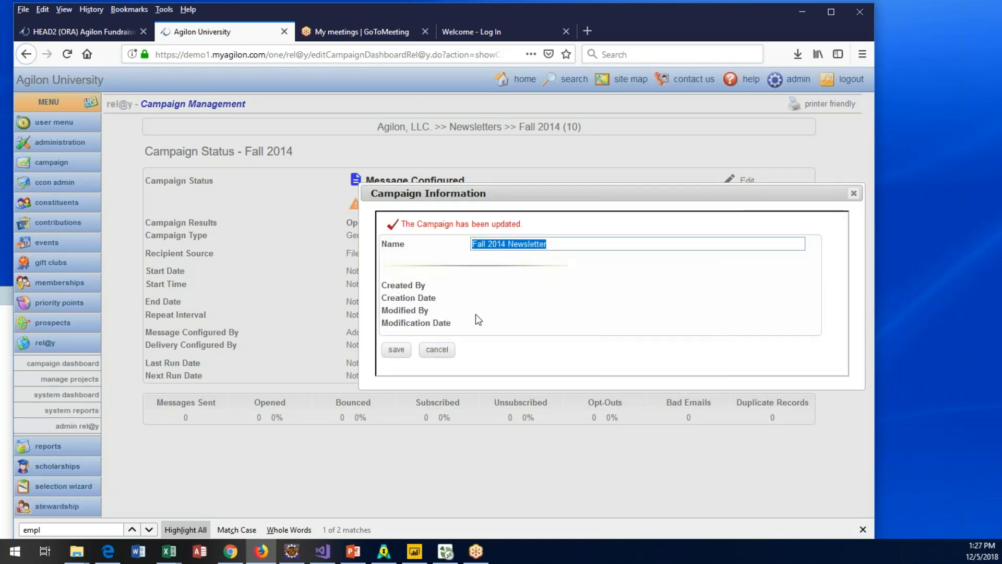
{"action": "left_click", "coordinate": [438, 350]}
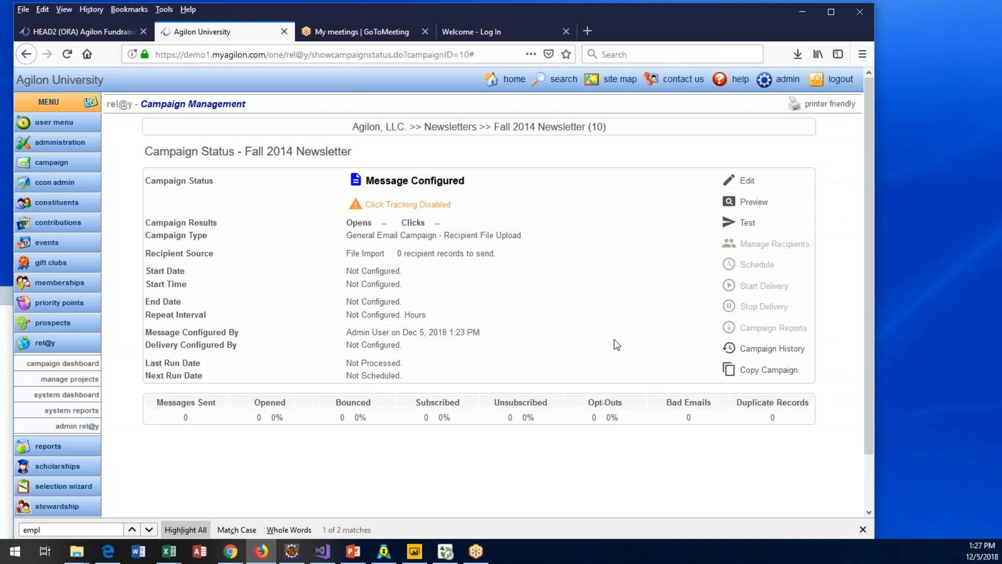
Review the Copy Campaign options and destination projects without making a copy, and return to the Newsletters campaign list.
{"action": "left_click", "coordinate": [760, 371]}
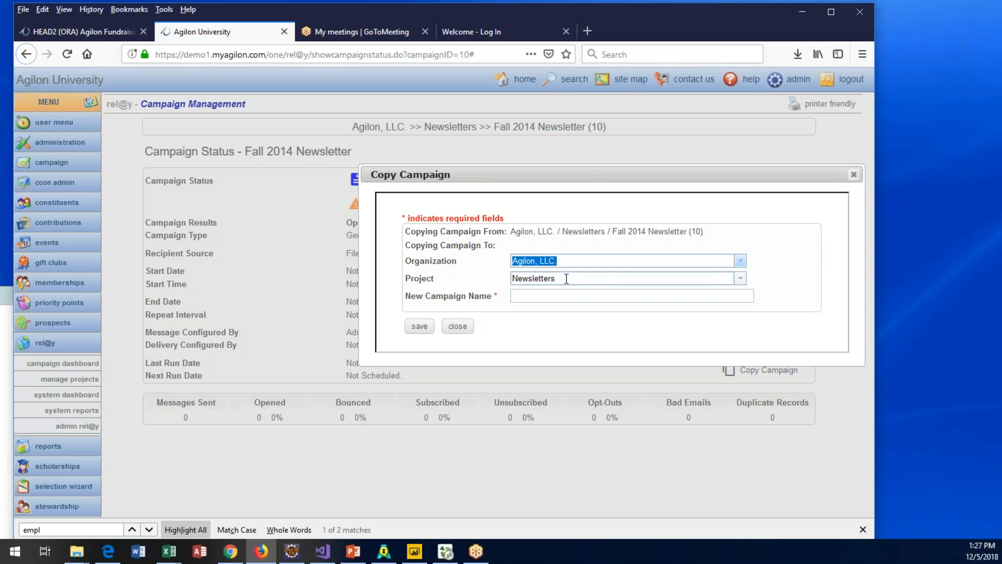
{"action": "left_click", "coordinate": [741, 279]}
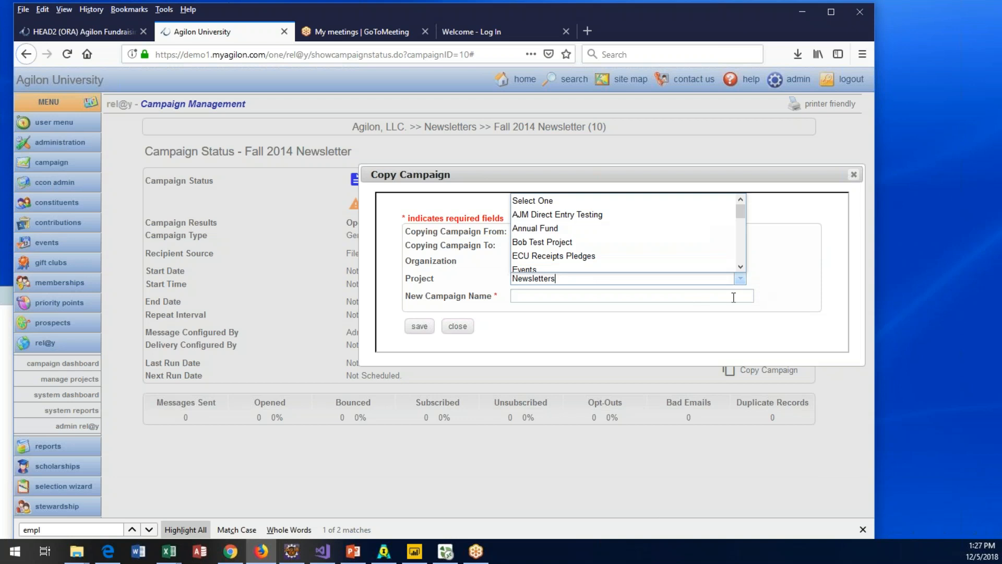
{"action": "left_click", "coordinate": [784, 293]}
{"action": "left_click", "coordinate": [522, 294]}
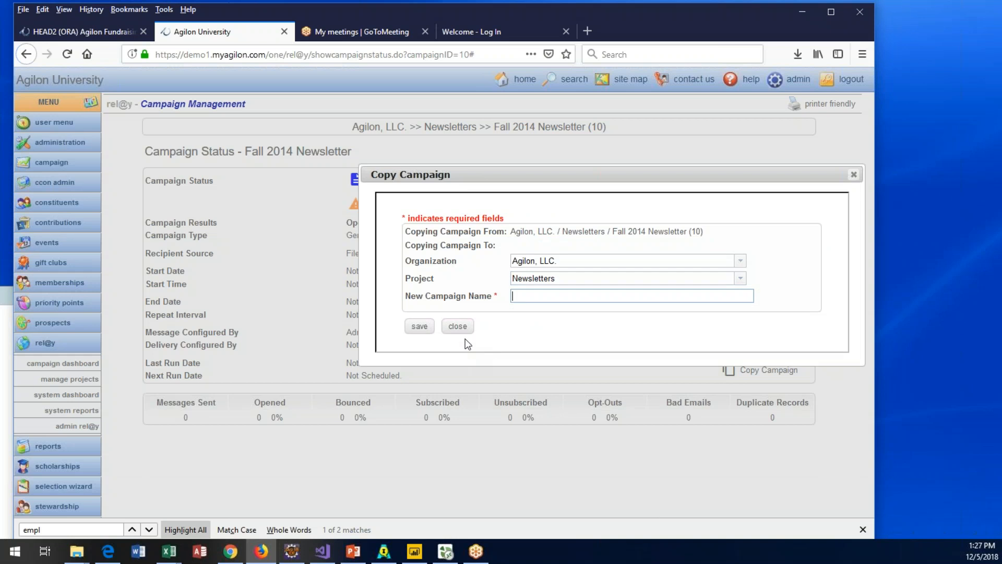
{"action": "left_click", "coordinate": [457, 327]}
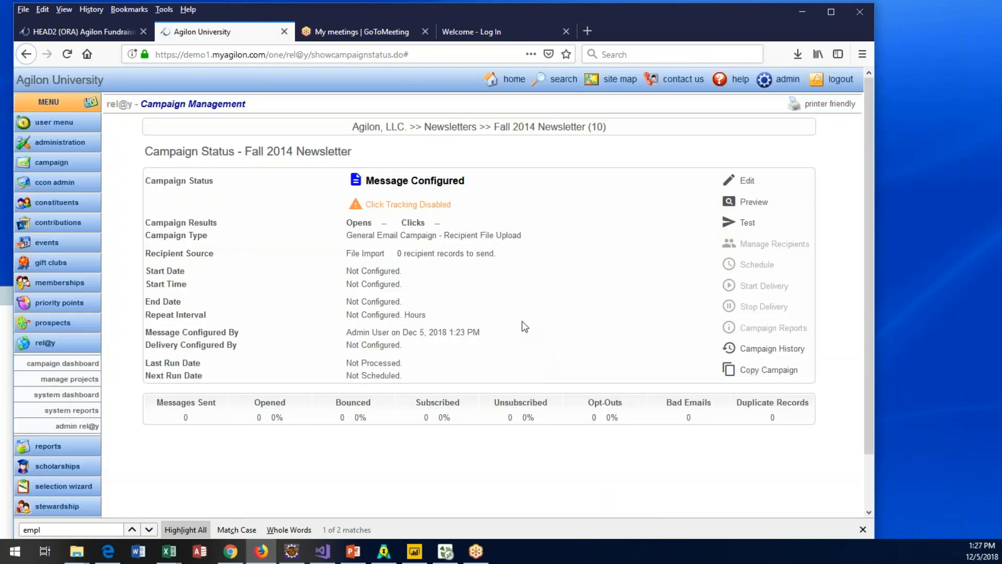
{"action": "left_click", "coordinate": [449, 127]}
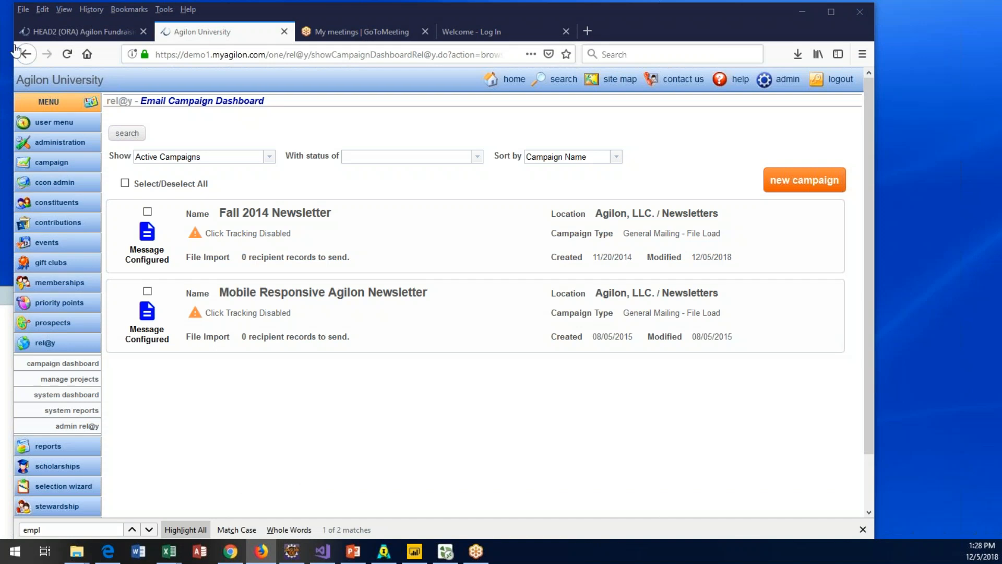
In the HEAD2 Agilon Fundraising site, view the Call to Action Campaign's message content setup and return to the Agilon Training campaign list.
{"action": "left_click", "coordinate": [83, 32]}
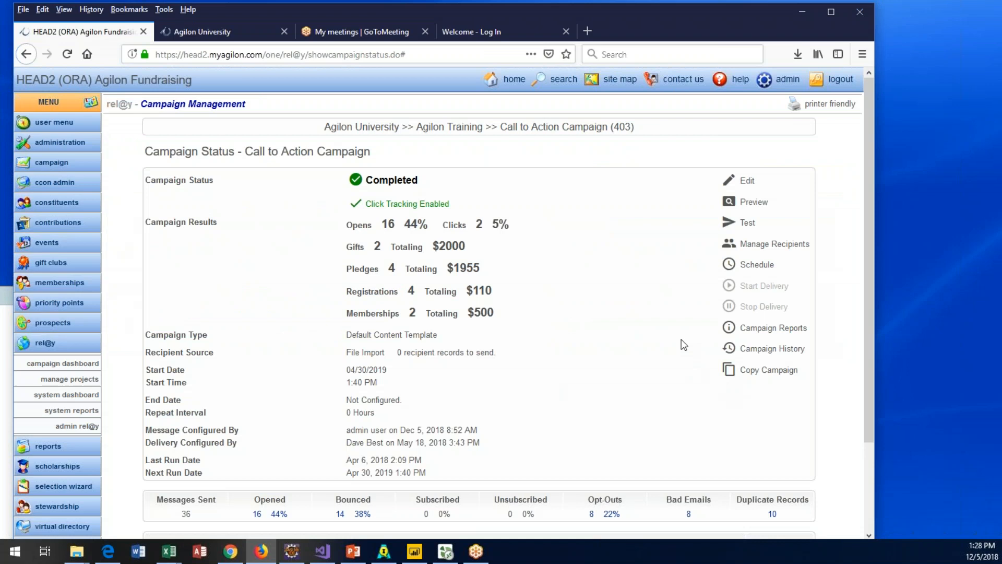
{"action": "left_click", "coordinate": [746, 183]}
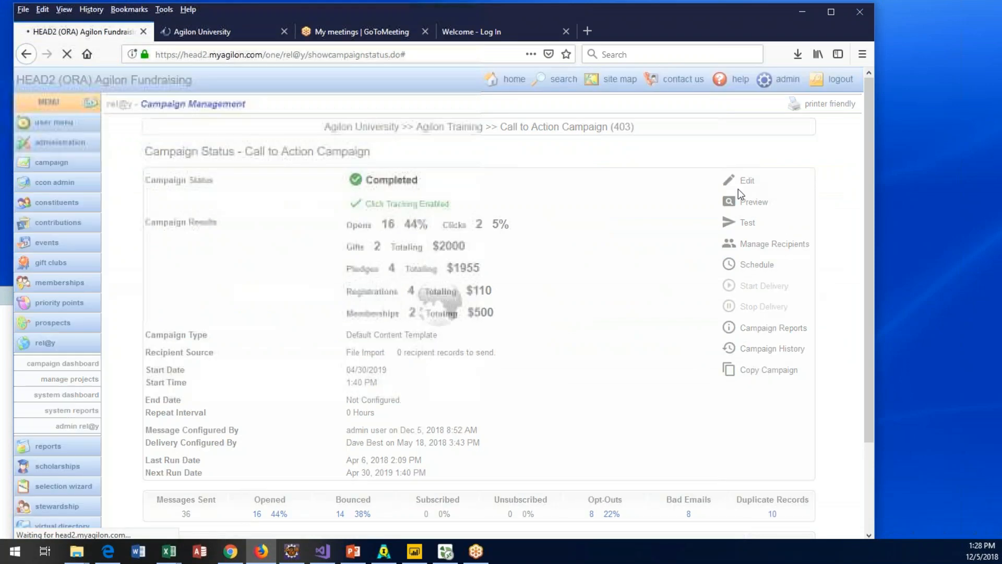
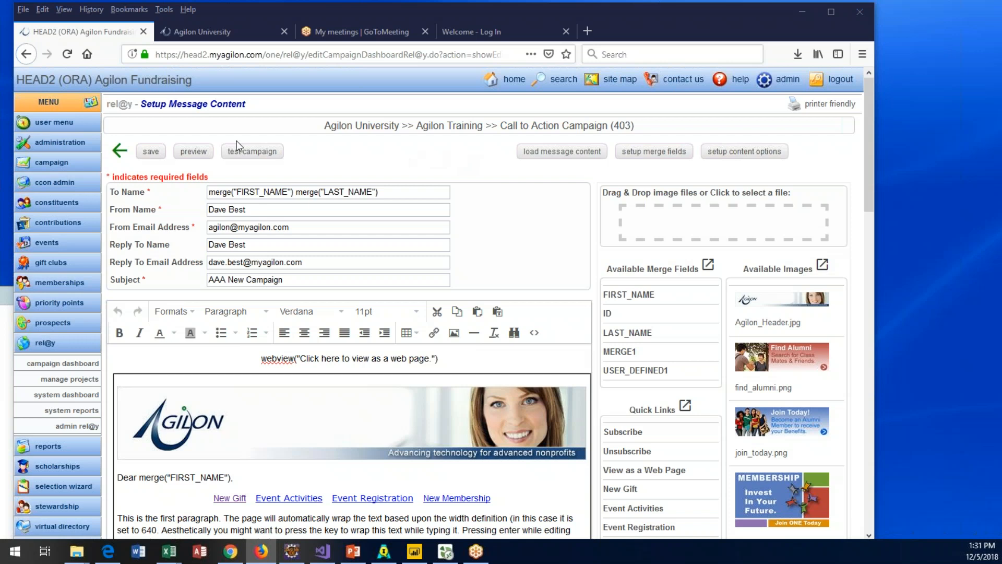
{"action": "left_click", "coordinate": [450, 126]}
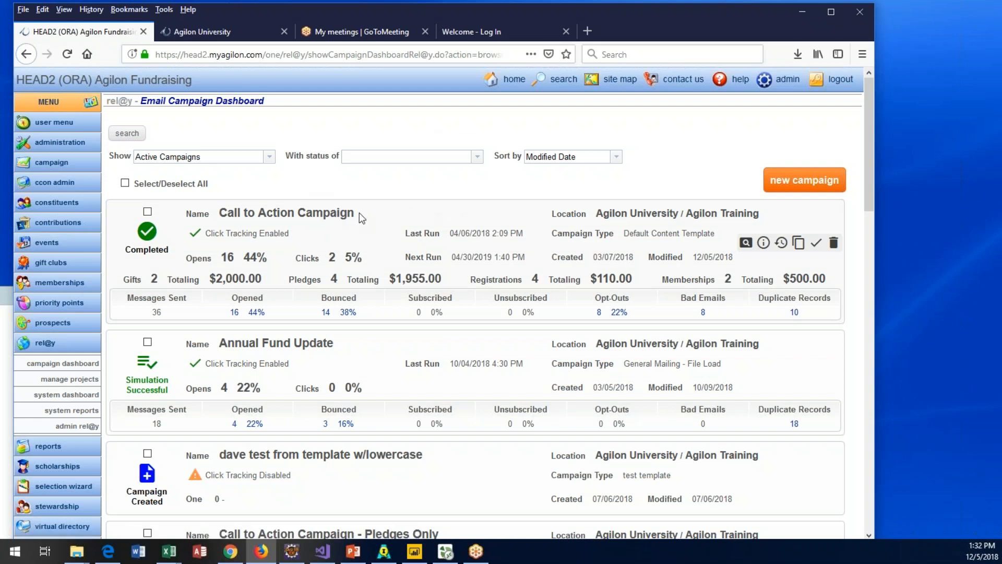
Review the Call to Action Campaign's status, results and HTML link click counts, and return to the Agilon Training campaign list.
{"action": "left_click", "coordinate": [325, 215]}
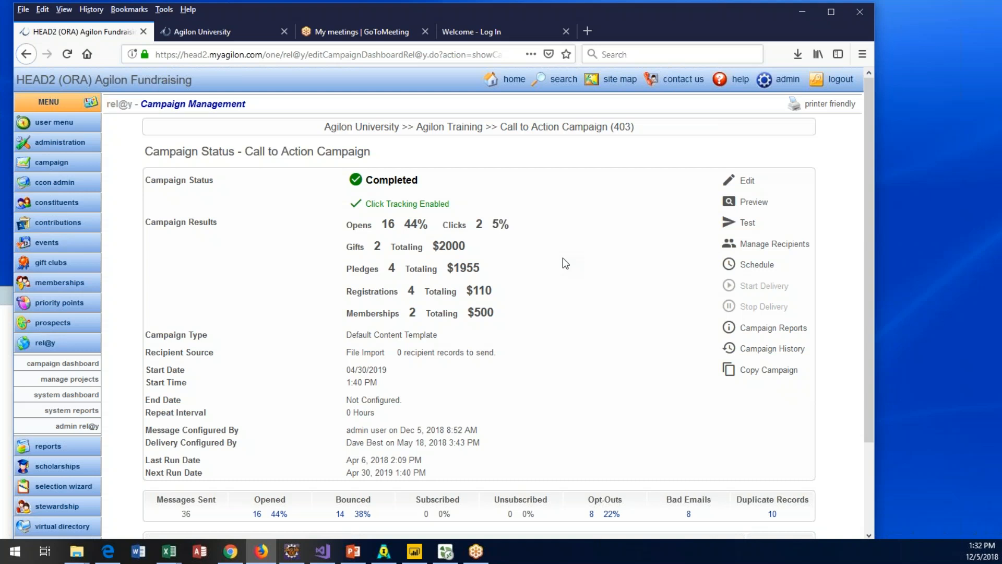
{"action": "scroll", "coordinate": [562, 257], "scroll_direction": "down", "scroll_amount": 3}
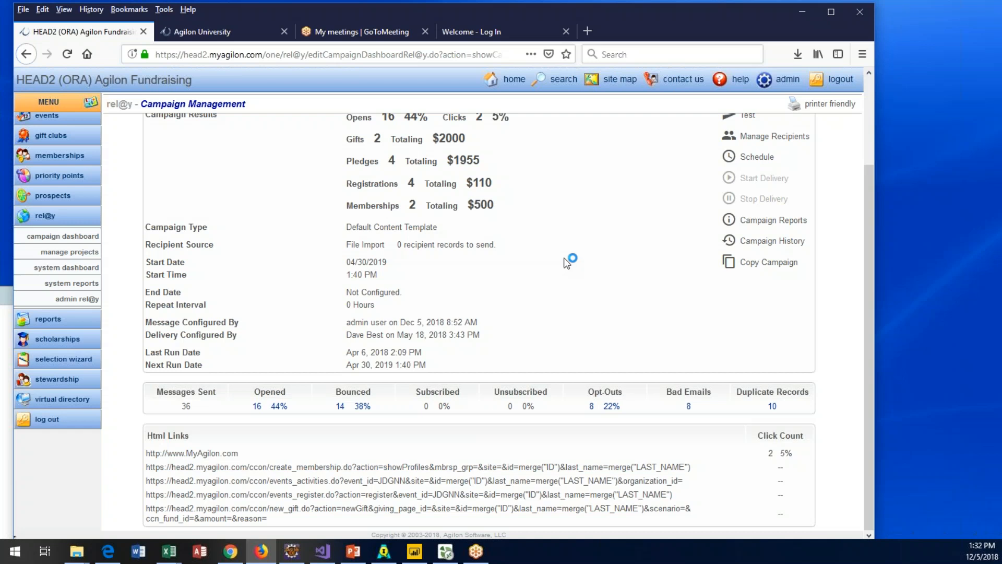
{"action": "scroll", "coordinate": [563, 258], "scroll_direction": "up", "scroll_amount": 3}
{"action": "scroll", "coordinate": [559, 262], "scroll_direction": "up", "scroll_amount": 2}
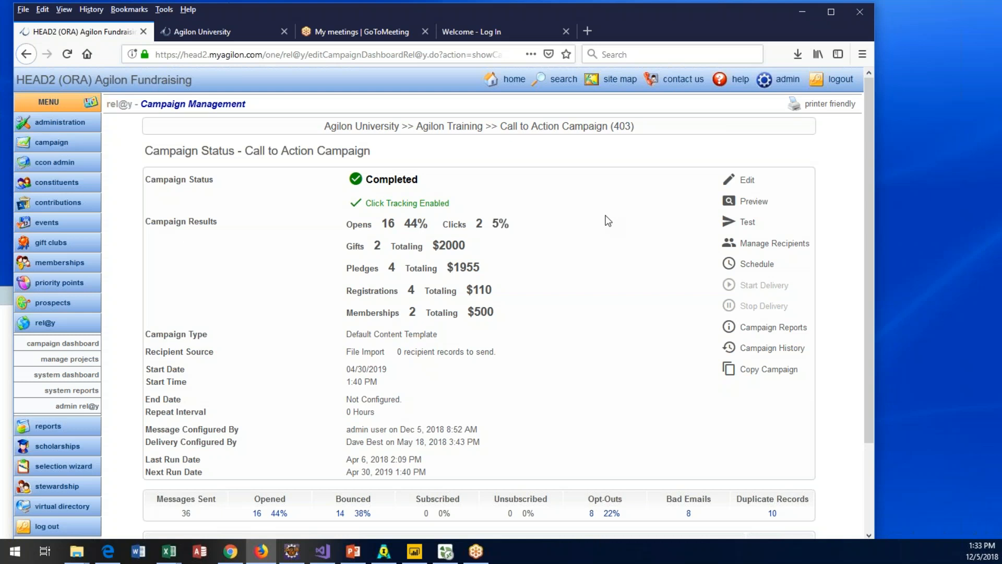
{"action": "left_click", "coordinate": [448, 129]}
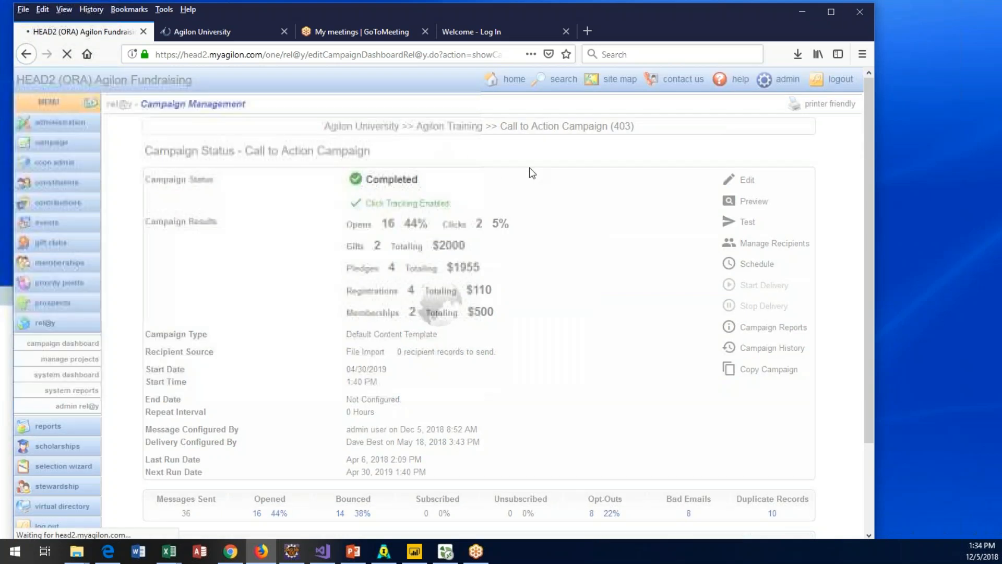